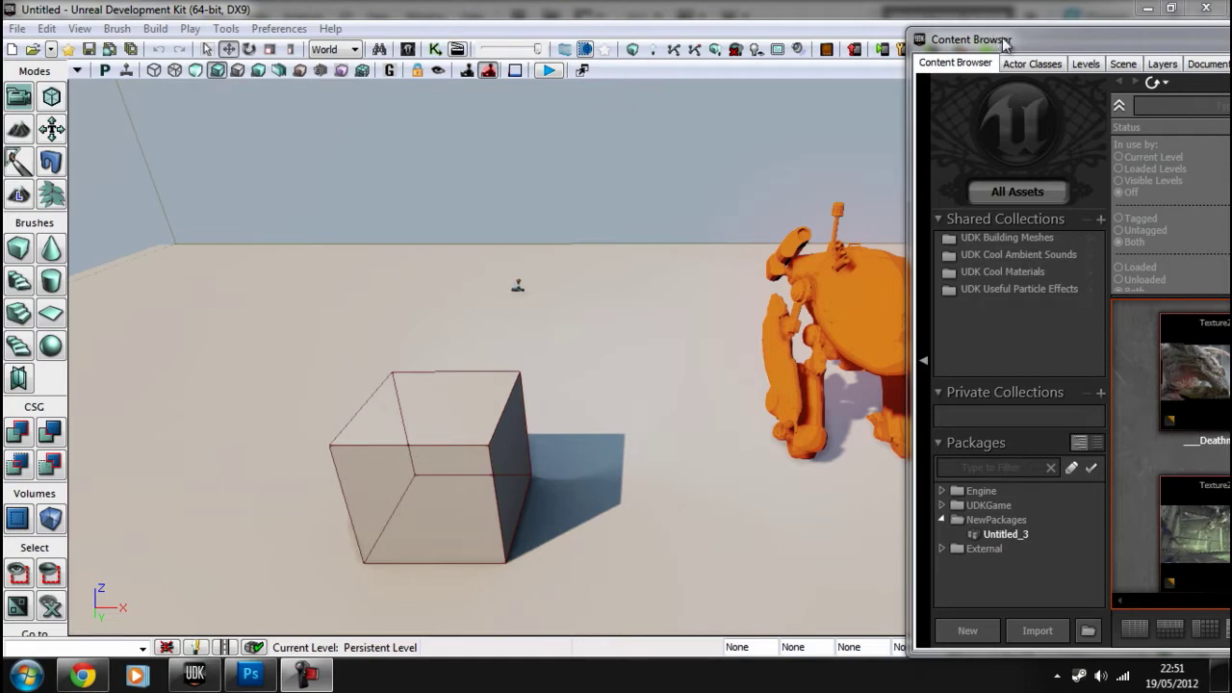
Maximize the Content Browser and show the contents of the cellshader package under External
{"action": "left_click_drag", "start_coordinate": [1020, 40], "coordinate": [801, 0]}
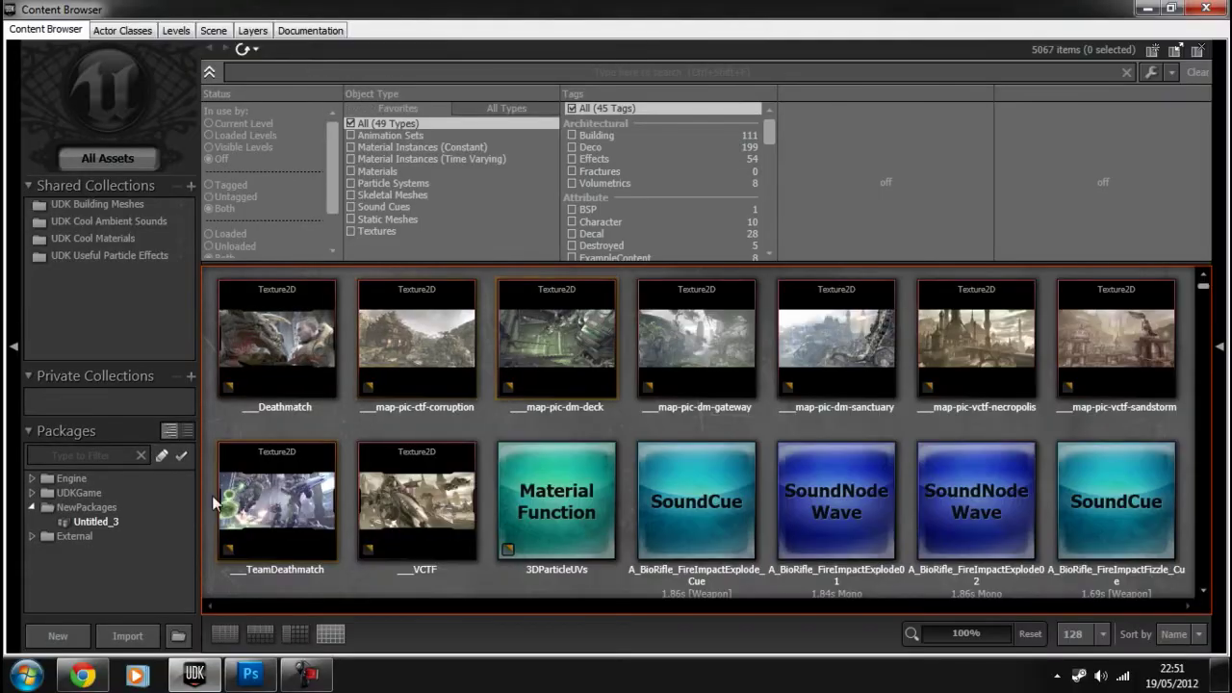
{"action": "left_click", "coordinate": [32, 533]}
{"action": "left_click", "coordinate": [96, 552]}
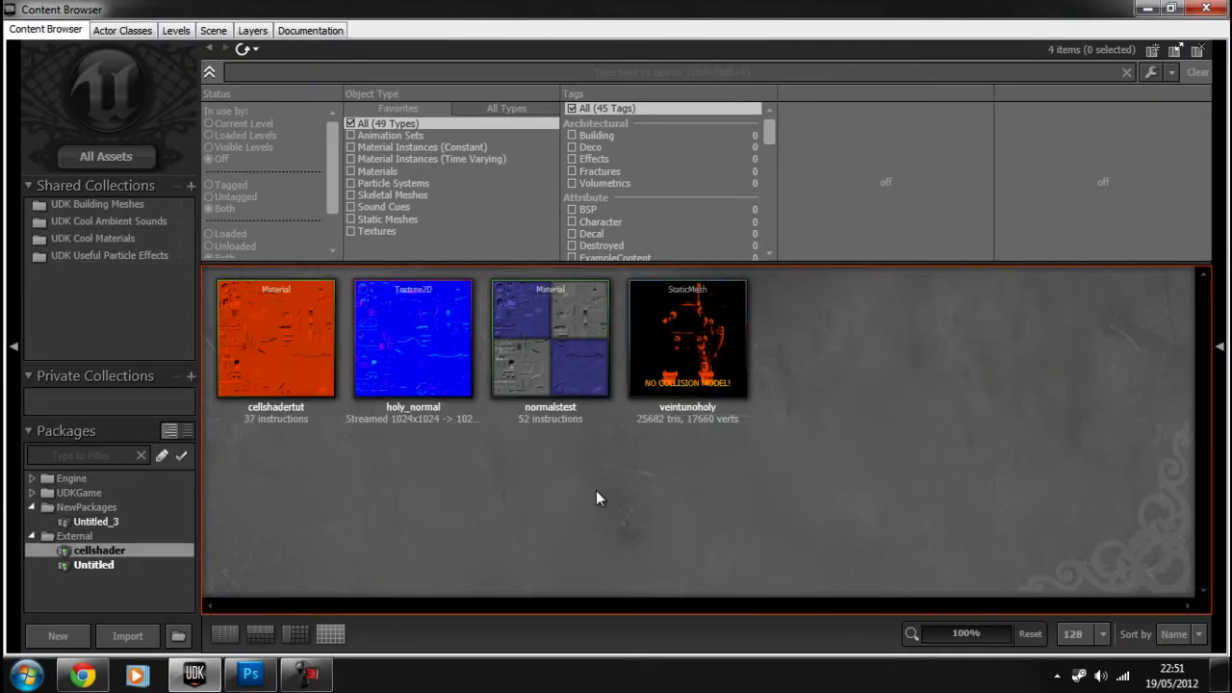
Create a new material named phong in the cellshader package
{"action": "right_click", "coordinate": [864, 474]}
{"action": "left_click", "coordinate": [1007, 492]}
{"action": "right_click", "coordinate": [951, 483]}
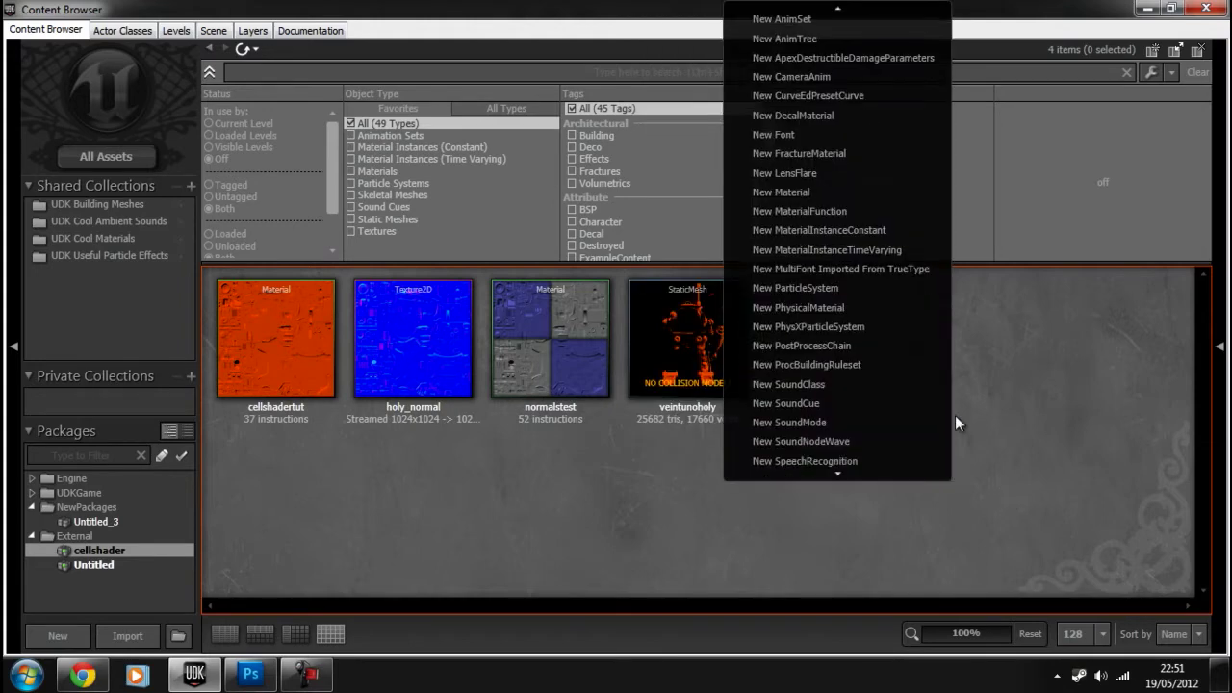
{"action": "left_click", "coordinate": [814, 191]}
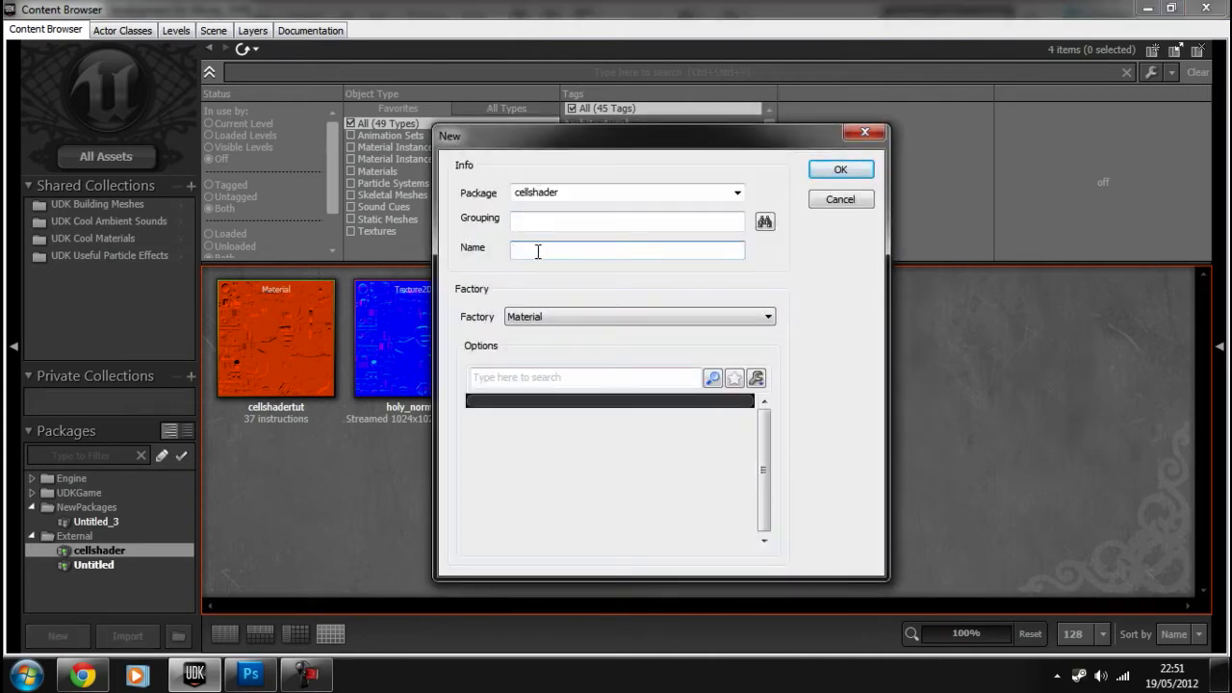
{"action": "type", "text": "hpom"}
{"action": "key", "text": "BackSpace"}
{"action": "key", "text": "BackSpace"}
{"action": "key", "text": "BackSpace"}
{"action": "key", "text": "BackSpace"}
{"action": "type", "text": "phong"}
{"action": "left_click", "coordinate": [840, 169]}
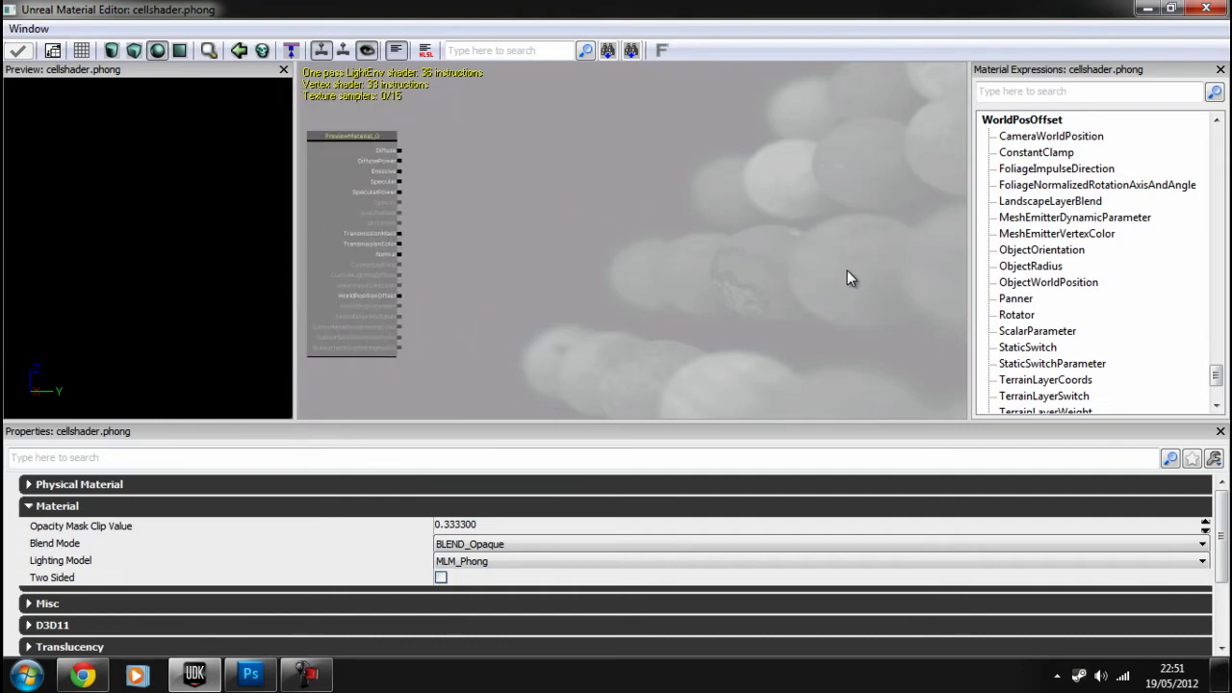
Find the LightVector expression by searching for "light" and add it to the phong material graph
{"action": "left_click", "coordinate": [1078, 92]}
{"action": "type", "text": "la"}
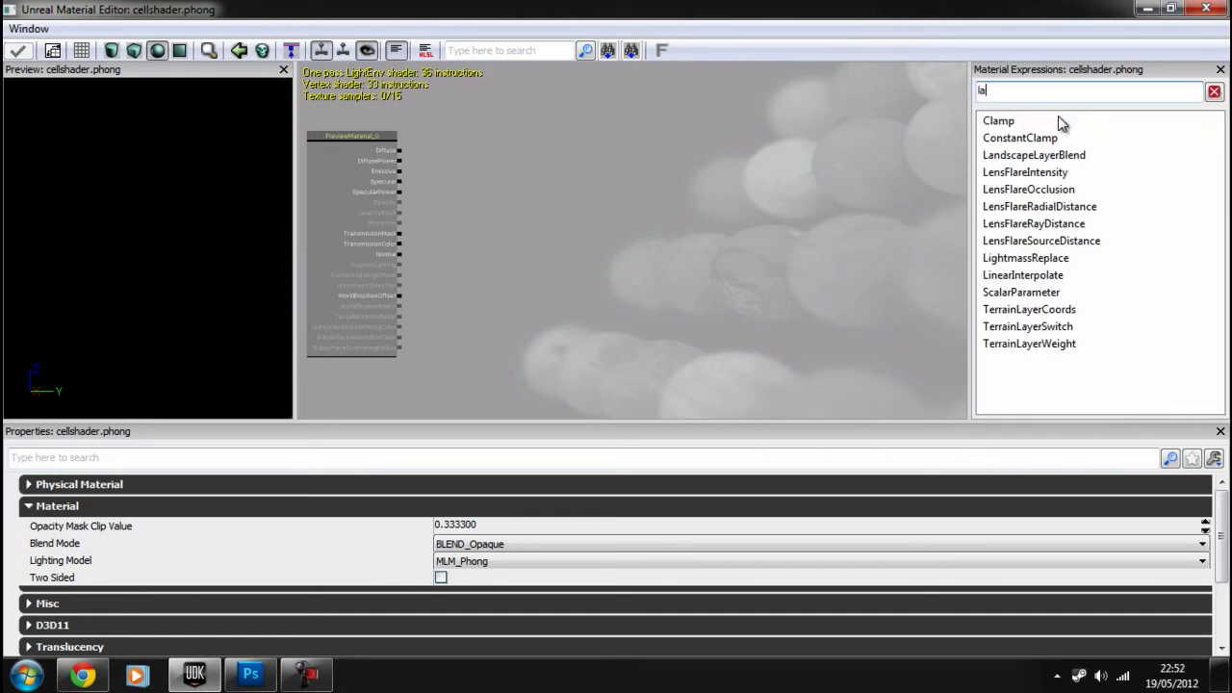
{"action": "key", "text": "BackSpace"}
{"action": "type", "text": "ug"}
{"action": "key", "text": "BackSpace"}
{"action": "key", "text": "BackSpace"}
{"action": "key", "text": "BackSpace"}
{"action": "type", "text": "light"}
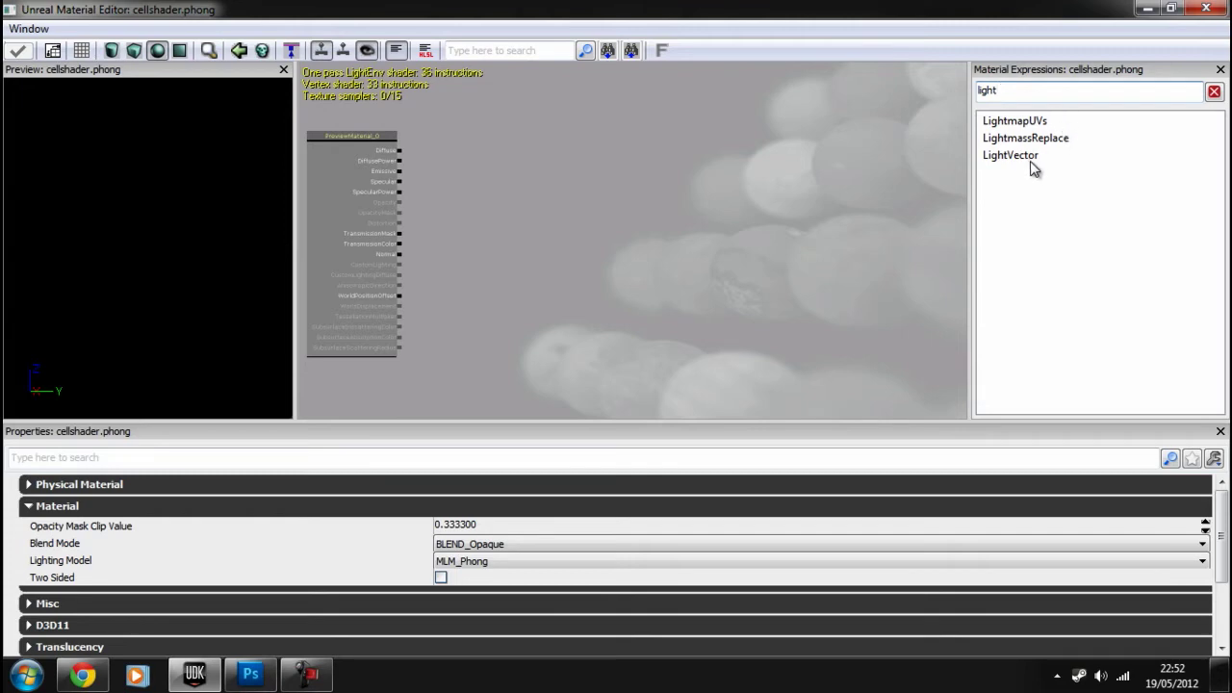
{"action": "left_click", "coordinate": [1038, 159]}
{"action": "left_click_drag", "start_coordinate": [1038, 155], "coordinate": [904, 183]}
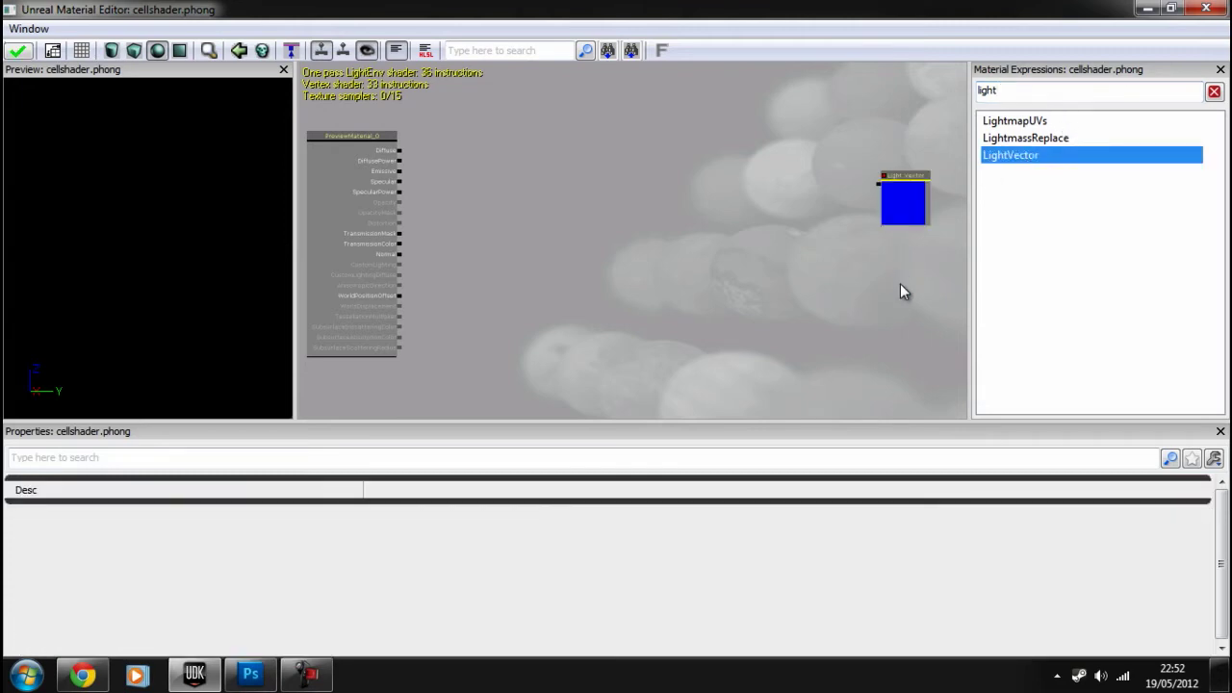
Move the Light Vector node farther away from the main material node
{"action": "left_click_drag", "start_coordinate": [899, 285], "coordinate": [696, 281]}
{"action": "left_click_drag", "start_coordinate": [681, 186], "coordinate": [897, 176]}
{"action": "left_click", "coordinate": [771, 266]}
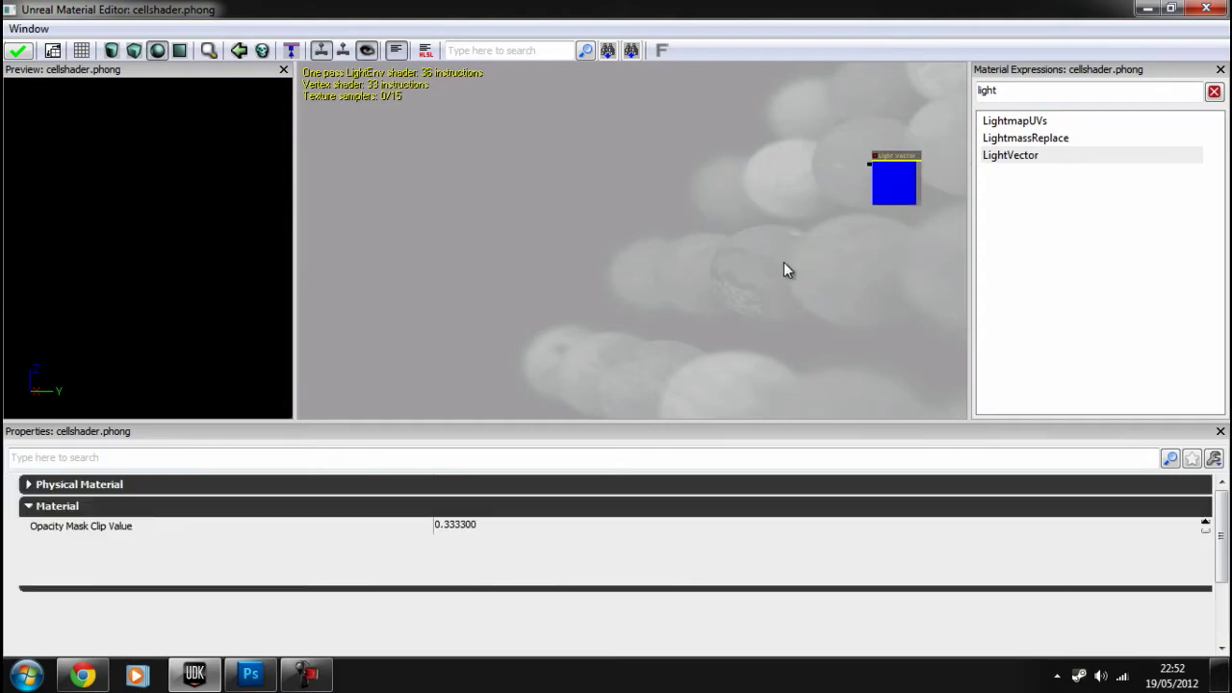
{"action": "left_click_drag", "start_coordinate": [771, 266], "coordinate": [722, 296]}
{"action": "scroll", "coordinate": [714, 289], "scroll_direction": "down", "scroll_amount": 1}
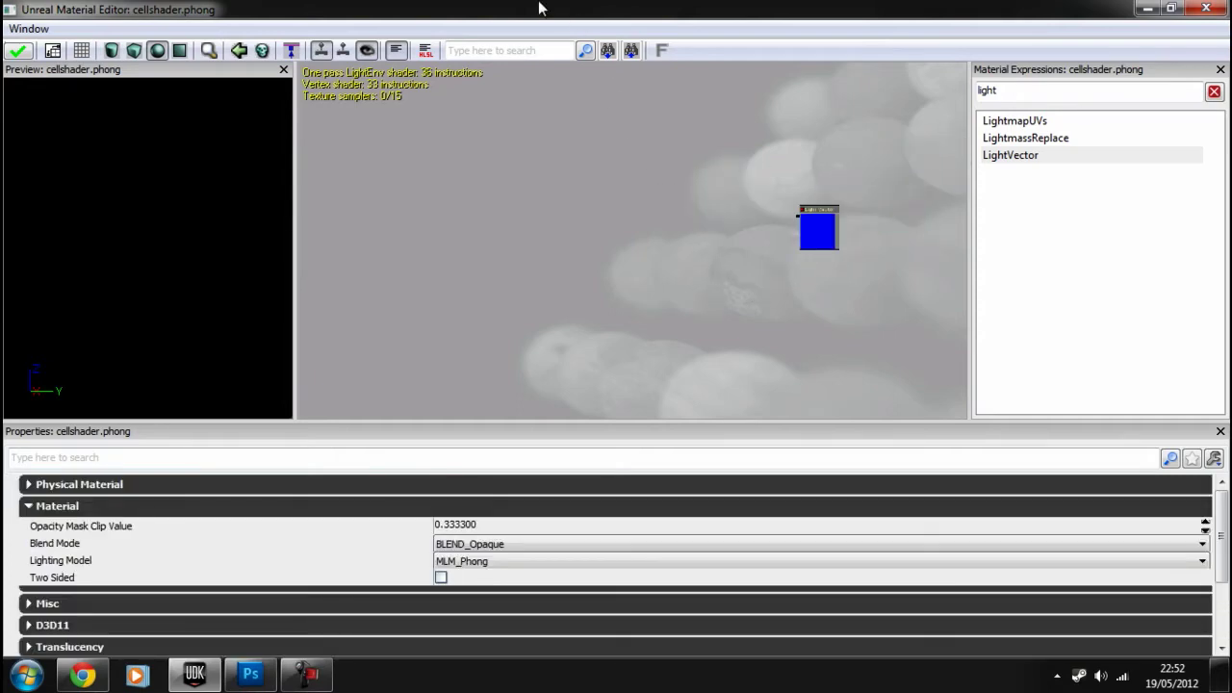
Add a Texture Sample node using the holy_normal texture from the Content Browser, below the Light Vector node
{"action": "left_click_drag", "start_coordinate": [539, 8], "coordinate": [1231, 33]}
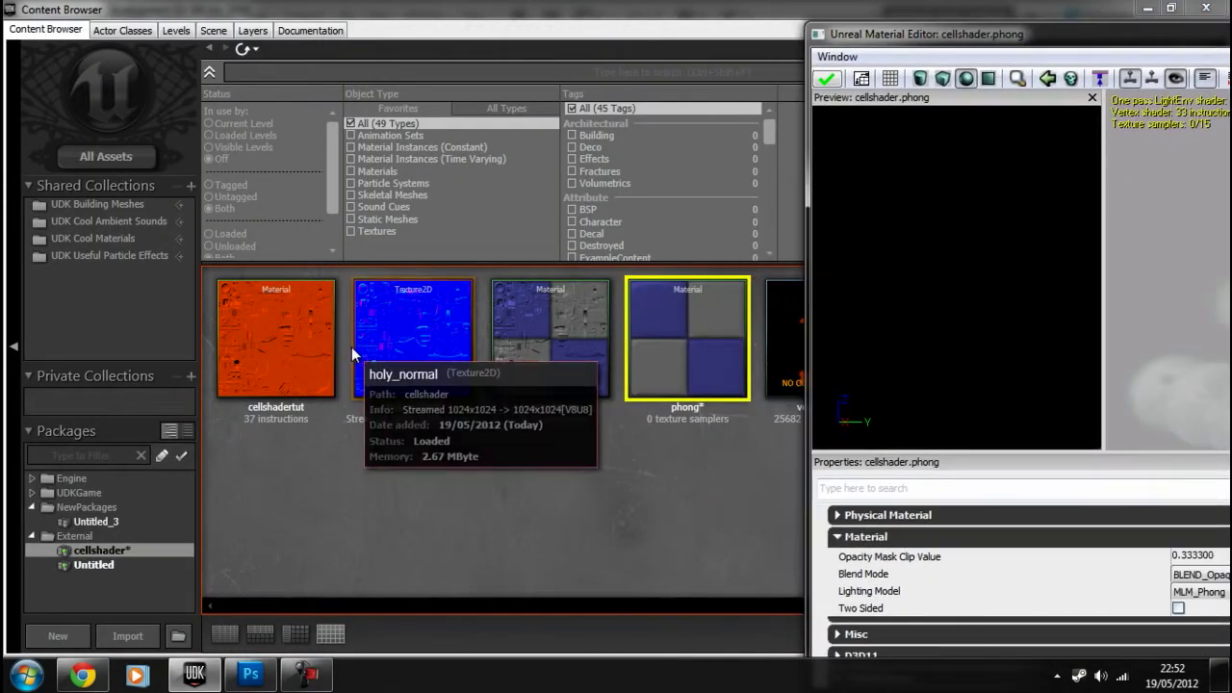
{"action": "left_click", "coordinate": [421, 355]}
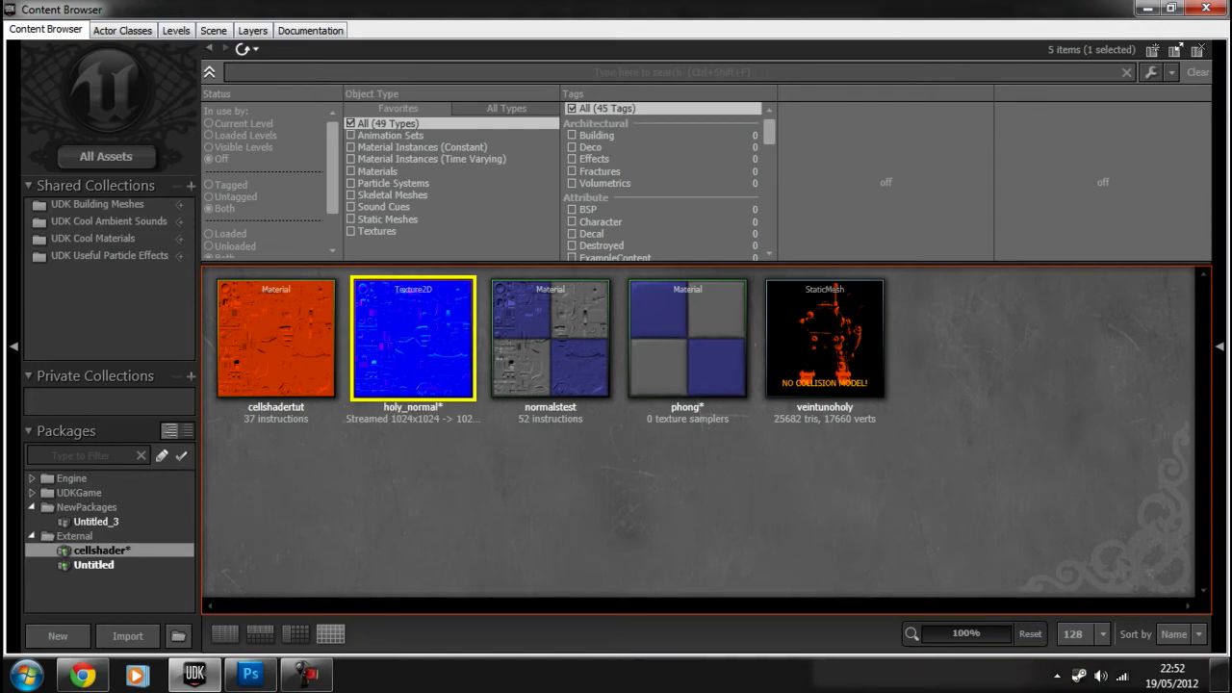
{"action": "left_click_drag", "start_coordinate": [1231, 35], "coordinate": [550, 4]}
{"action": "left_click_drag", "start_coordinate": [657, 318], "coordinate": [810, 295]}
{"action": "left_click_drag", "start_coordinate": [693, 304], "coordinate": [671, 341]}
{"action": "scroll", "coordinate": [711, 324], "scroll_direction": "up", "scroll_amount": 4}
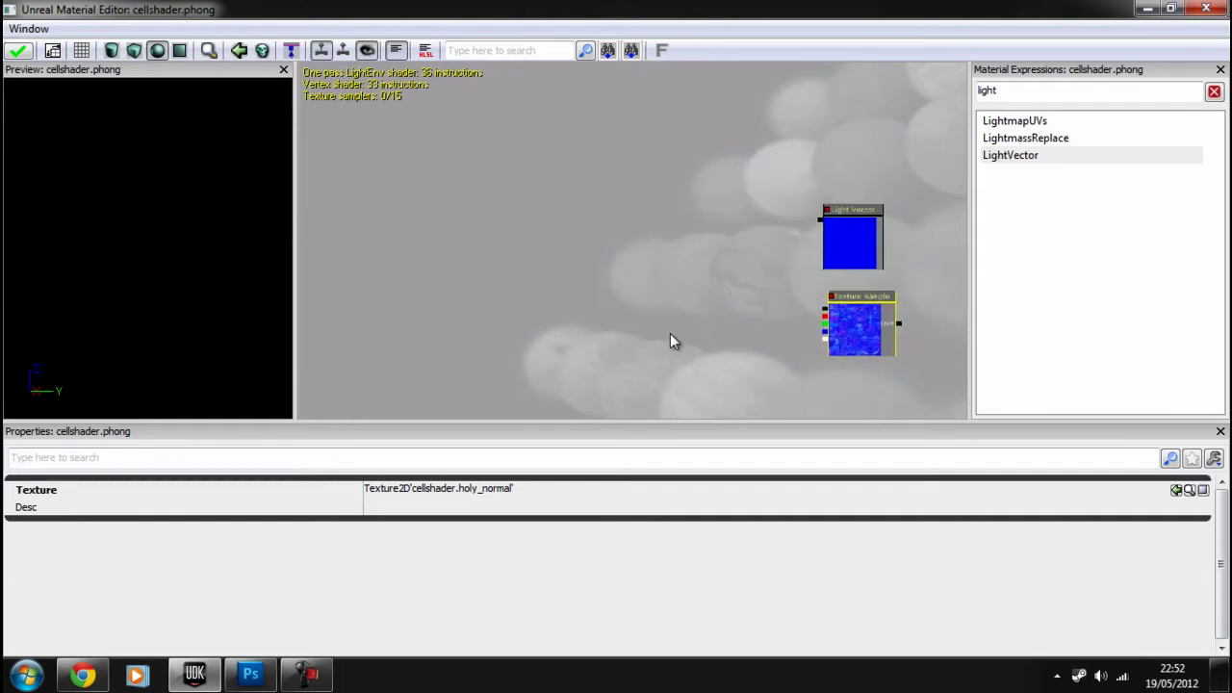
Add a DotProduct node and connect the Light Vector and Texture Sample outputs to its two inputs
{"action": "left_click_drag", "start_coordinate": [1010, 89], "coordinate": [968, 87]}
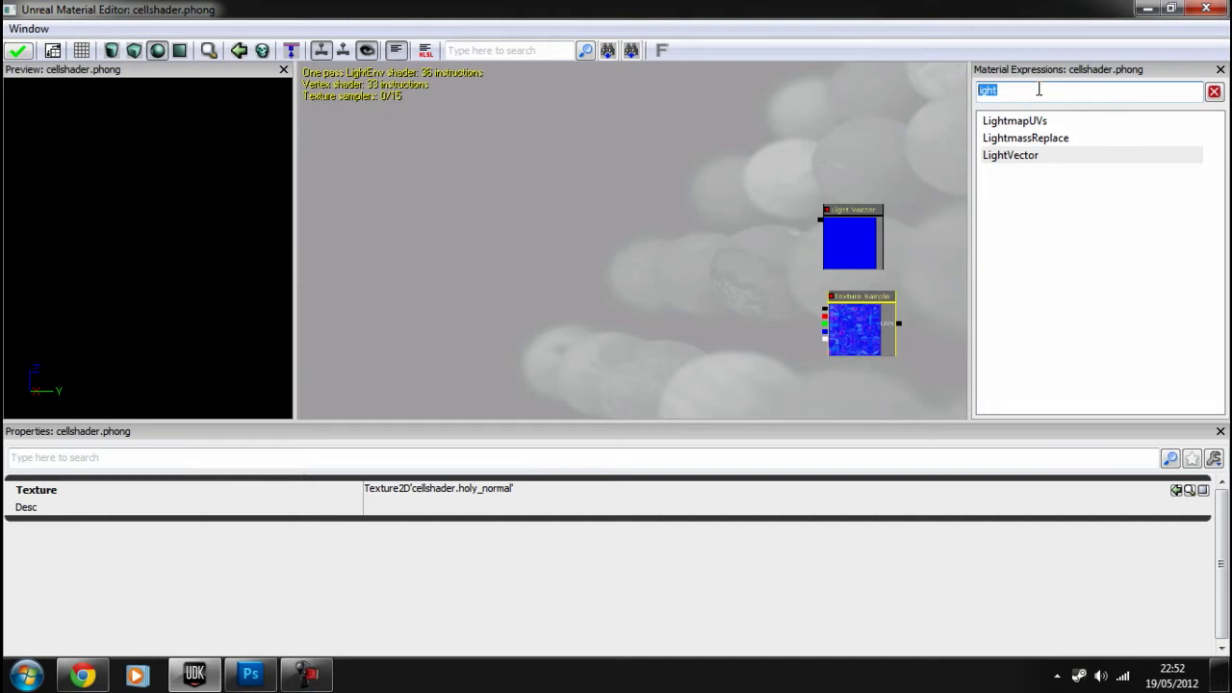
{"action": "type", "text": "dot"}
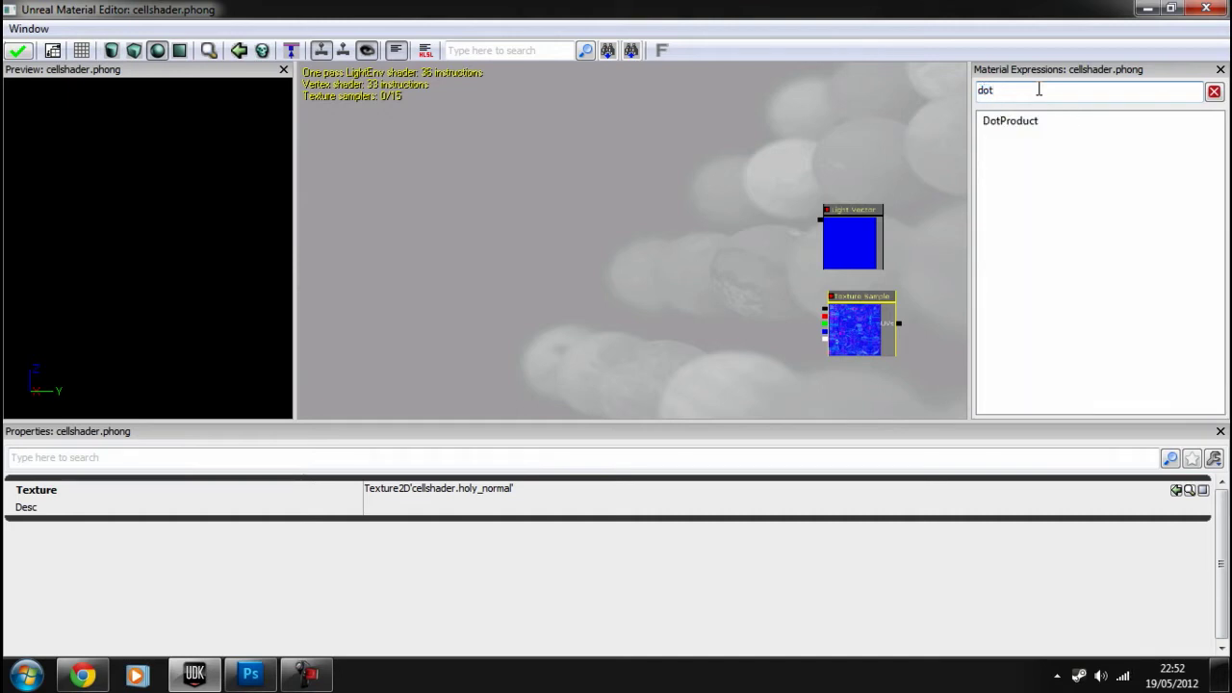
{"action": "left_click", "coordinate": [1017, 127]}
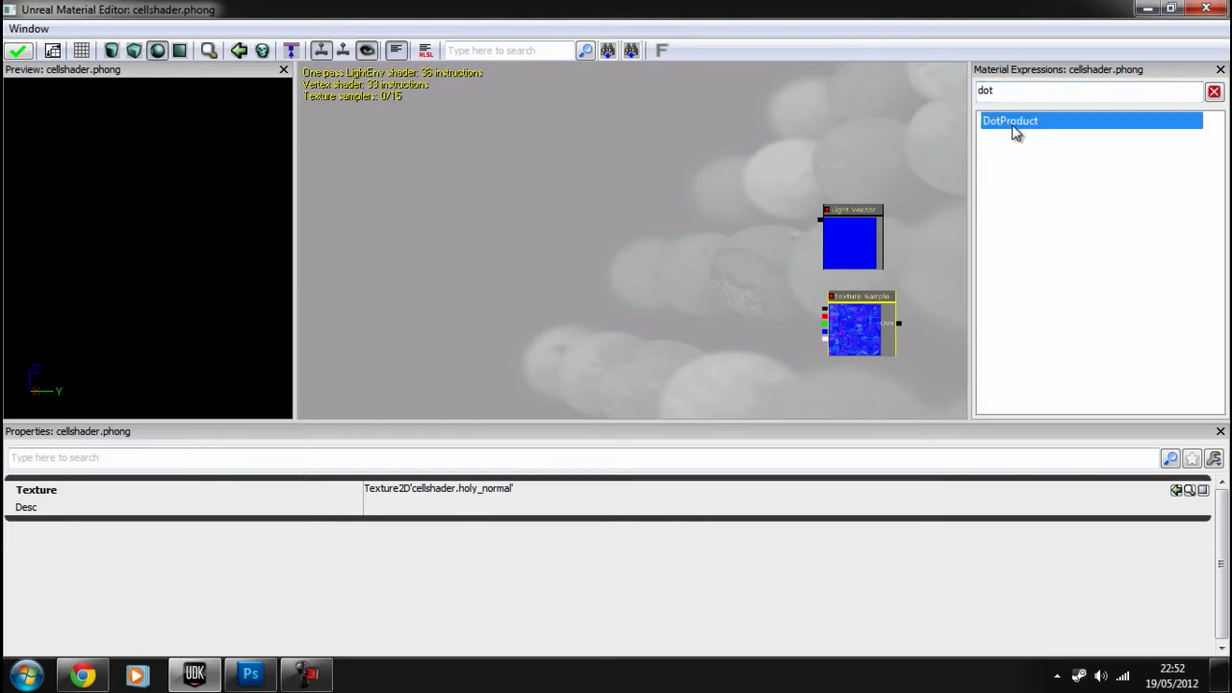
{"action": "left_click", "coordinate": [662, 270]}
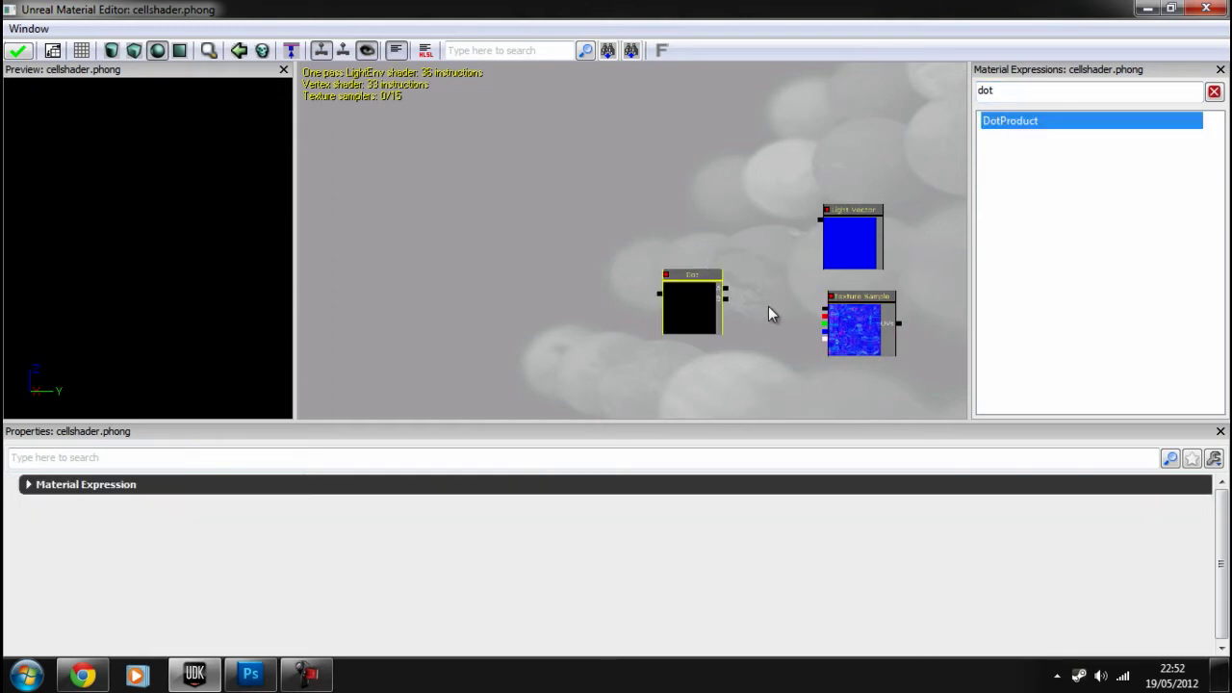
{"action": "left_click_drag", "start_coordinate": [816, 220], "coordinate": [728, 286]}
{"action": "left_click_drag", "start_coordinate": [830, 309], "coordinate": [731, 308]}
Set the material's Lighting Model to MLM_Custom
{"action": "left_click_drag", "start_coordinate": [577, 336], "coordinate": [518, 350]}
{"action": "left_click", "coordinate": [450, 561]}
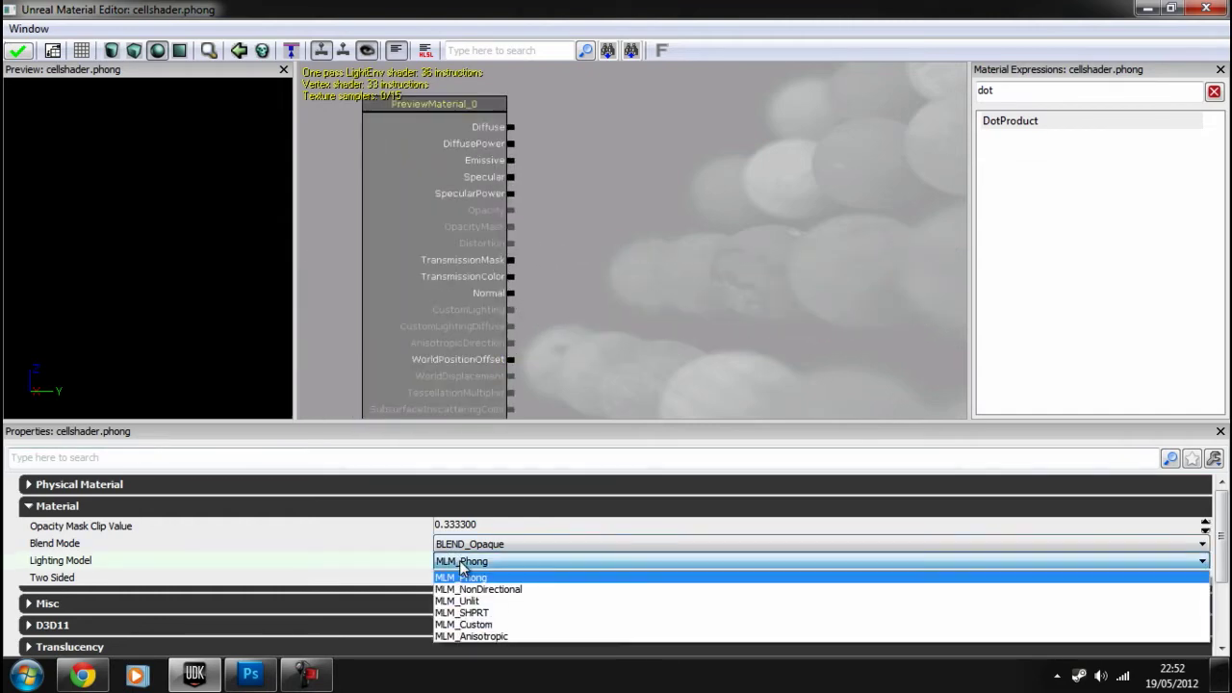
{"action": "left_click", "coordinate": [492, 625]}
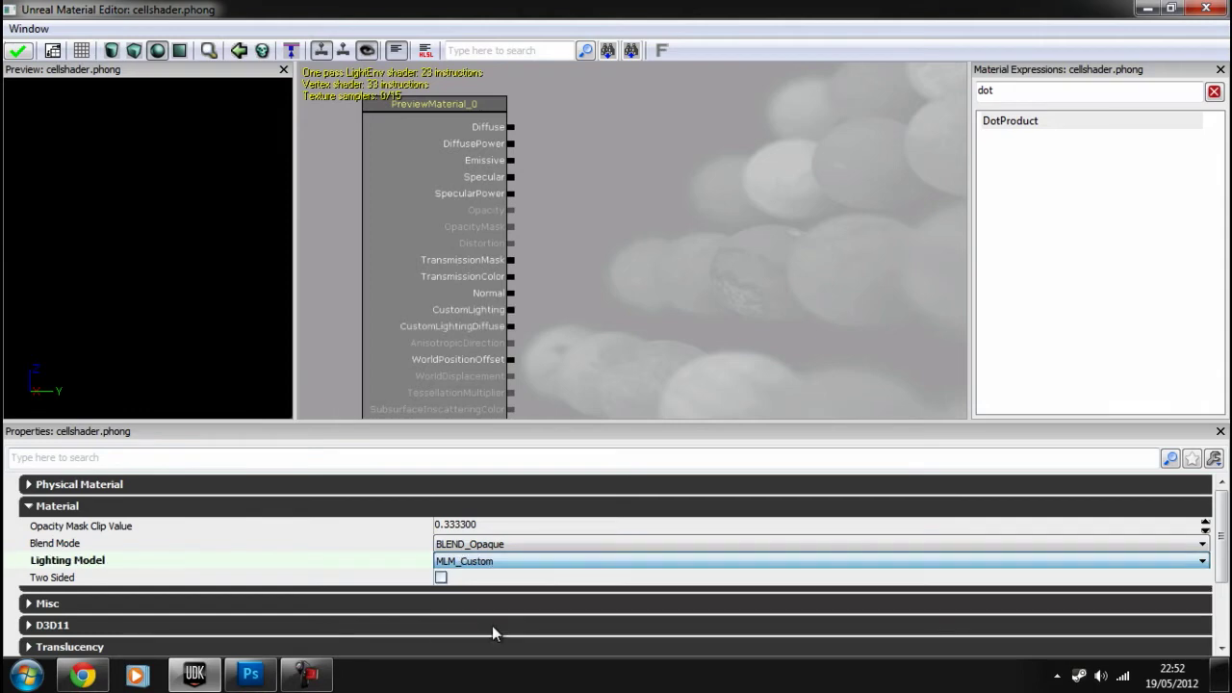
Preview the dot product on the sphere through the material's CustomLighting input, and break that connection again
{"action": "left_click_drag", "start_coordinate": [814, 233], "coordinate": [500, 234]}
{"action": "mouse_move", "coordinate": [883, 231]}
{"action": "left_mouse_down"}
{"action": "mouse_move", "coordinate": [300, 281]}
{"action": "mouse_move", "coordinate": [514, 319]}
{"action": "mouse_move", "coordinate": [476, 263]}
{"action": "mouse_move", "coordinate": [482, 239]}
{"action": "left_mouse_up"}
{"action": "scroll", "coordinate": [514, 319], "scroll_direction": "up", "scroll_amount": 3}
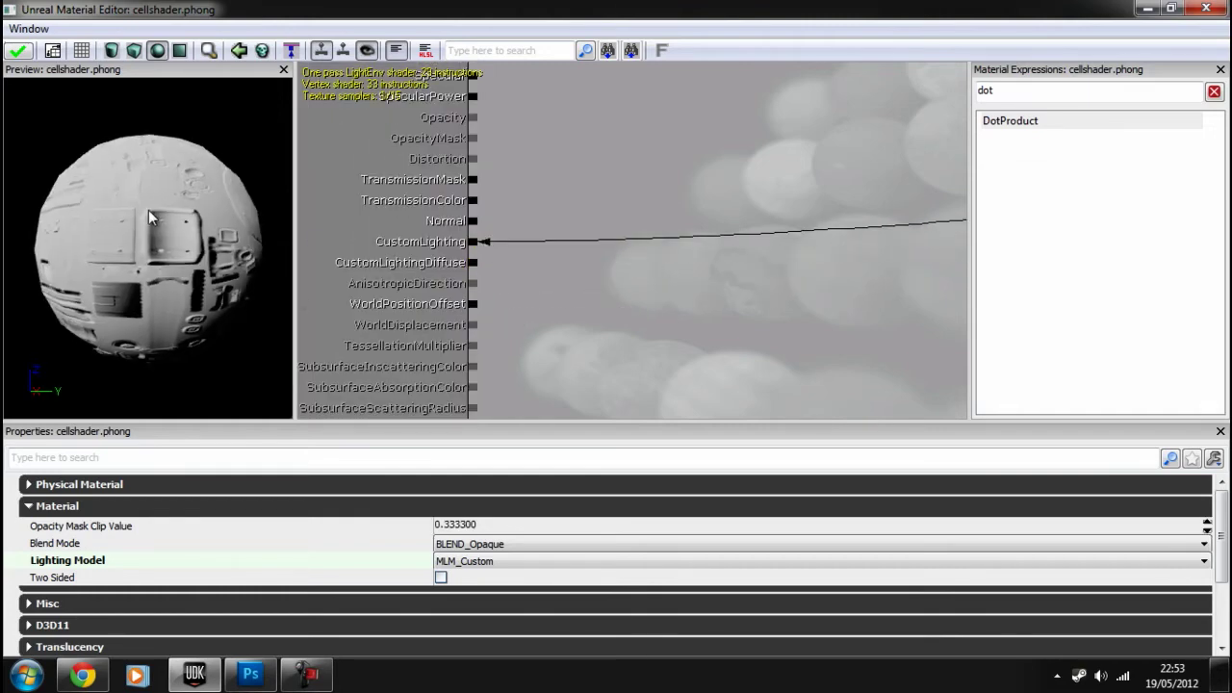
{"action": "left_click_drag", "start_coordinate": [292, 247], "coordinate": [293, 210]}
{"action": "scroll", "coordinate": [512, 283], "scroll_direction": "down", "scroll_amount": 1}
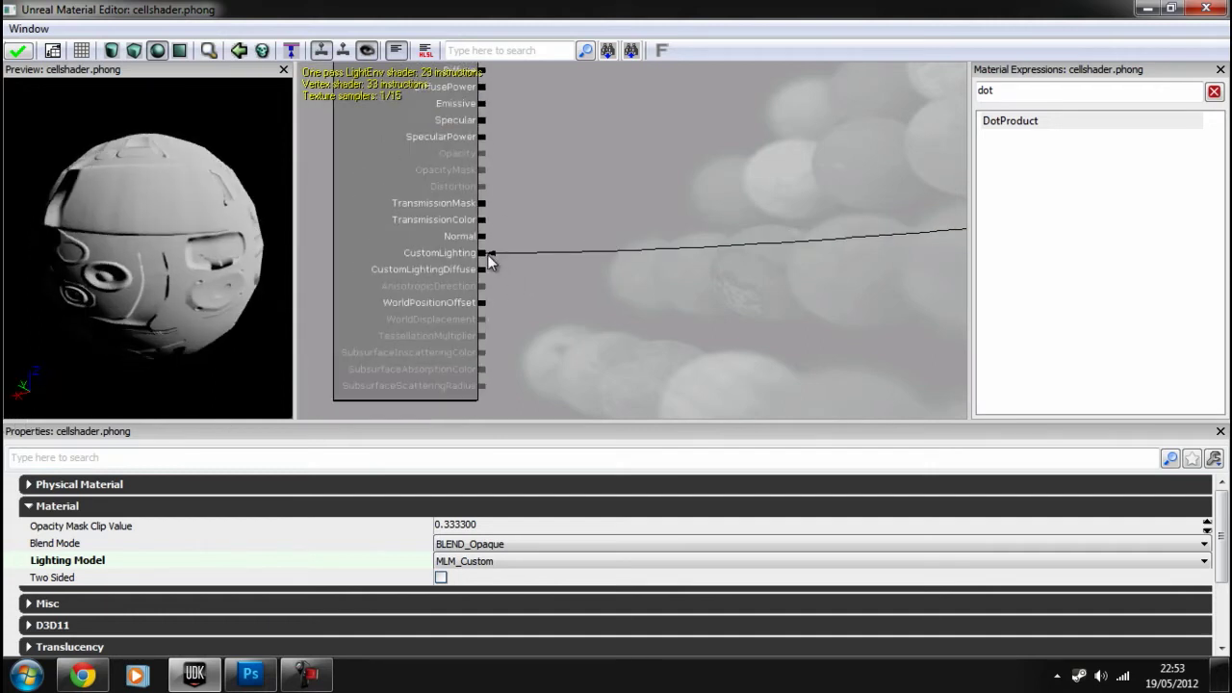
{"action": "left_click", "coordinate": [486, 254], "text": "alt"}
Add a comment titled Lambert near the dot product network and enlarge its box enough to hold the three nodes
{"action": "left_click_drag", "start_coordinate": [625, 274], "coordinate": [297, 219]}
{"action": "left_click_drag", "start_coordinate": [794, 263], "coordinate": [606, 266]}
{"action": "scroll", "coordinate": [602, 265], "scroll_direction": "down", "scroll_amount": 1}
{"action": "right_click", "coordinate": [599, 265]}
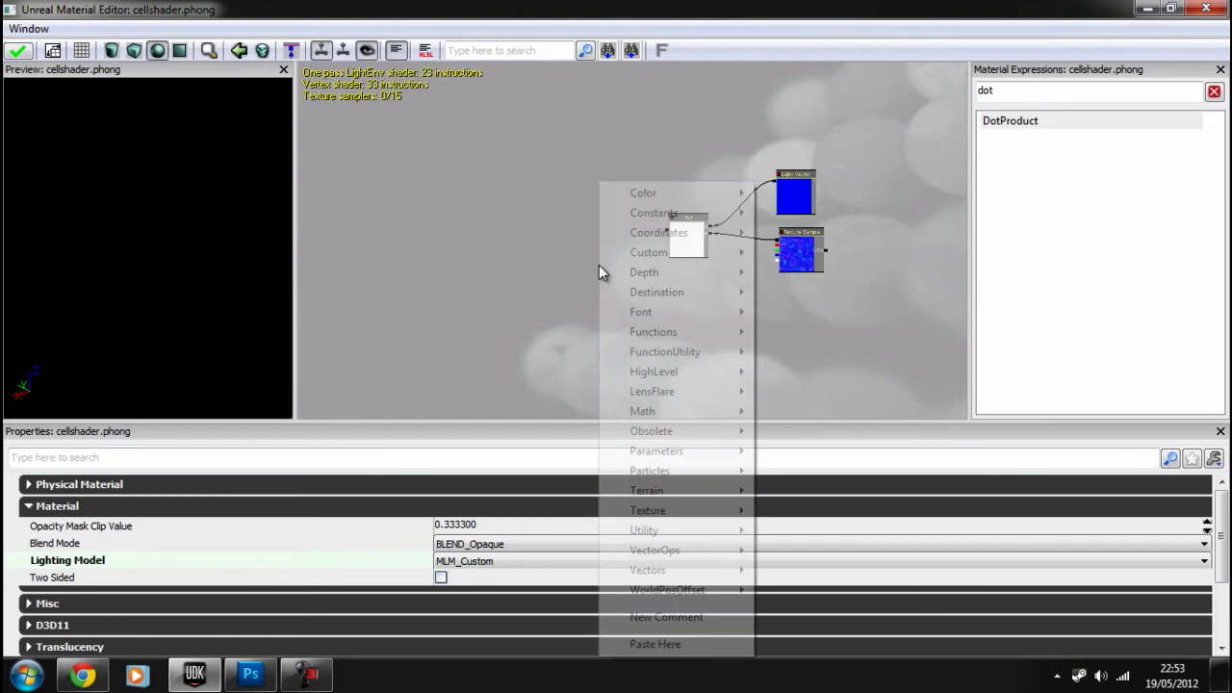
{"action": "left_click", "coordinate": [657, 616]}
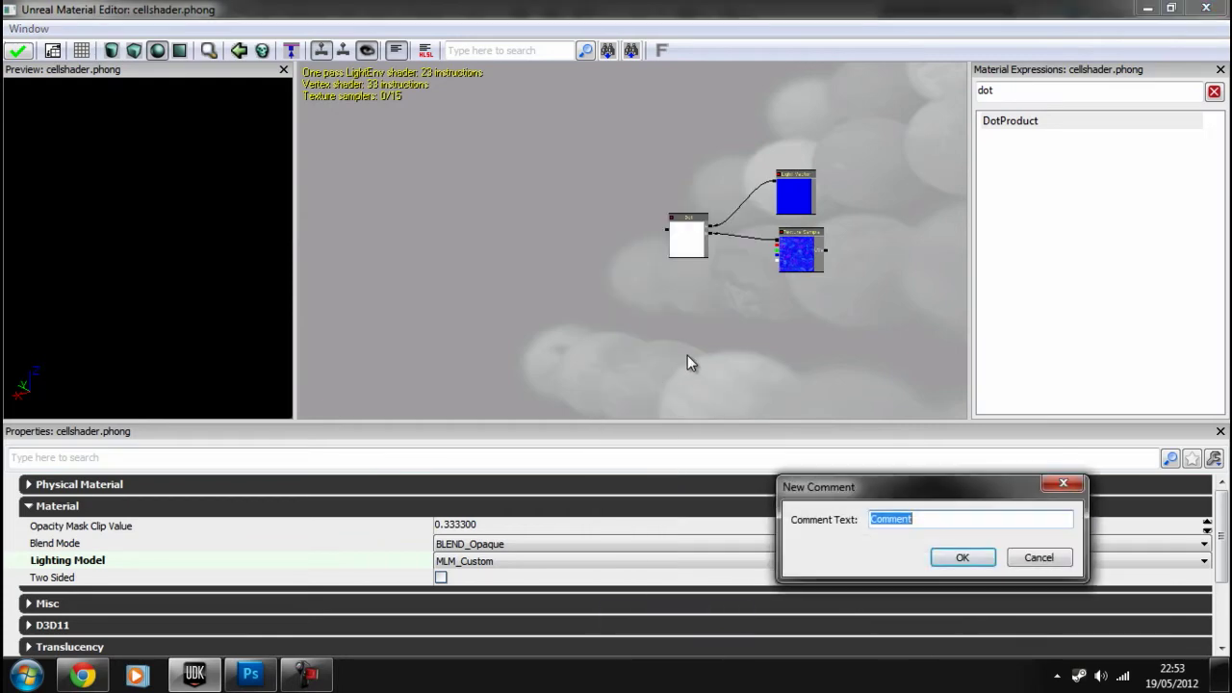
{"action": "type", "text": "Lambert"}
{"action": "left_click", "coordinate": [963, 557]}
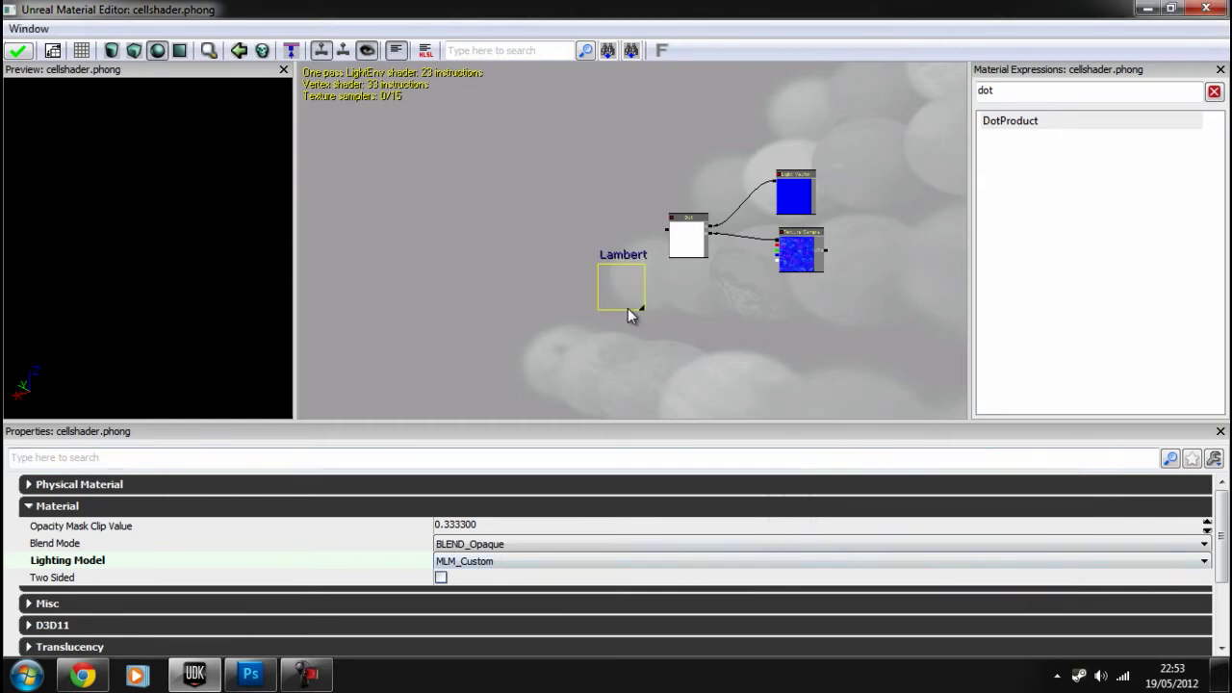
{"action": "left_click_drag", "start_coordinate": [644, 308], "coordinate": [842, 389]}
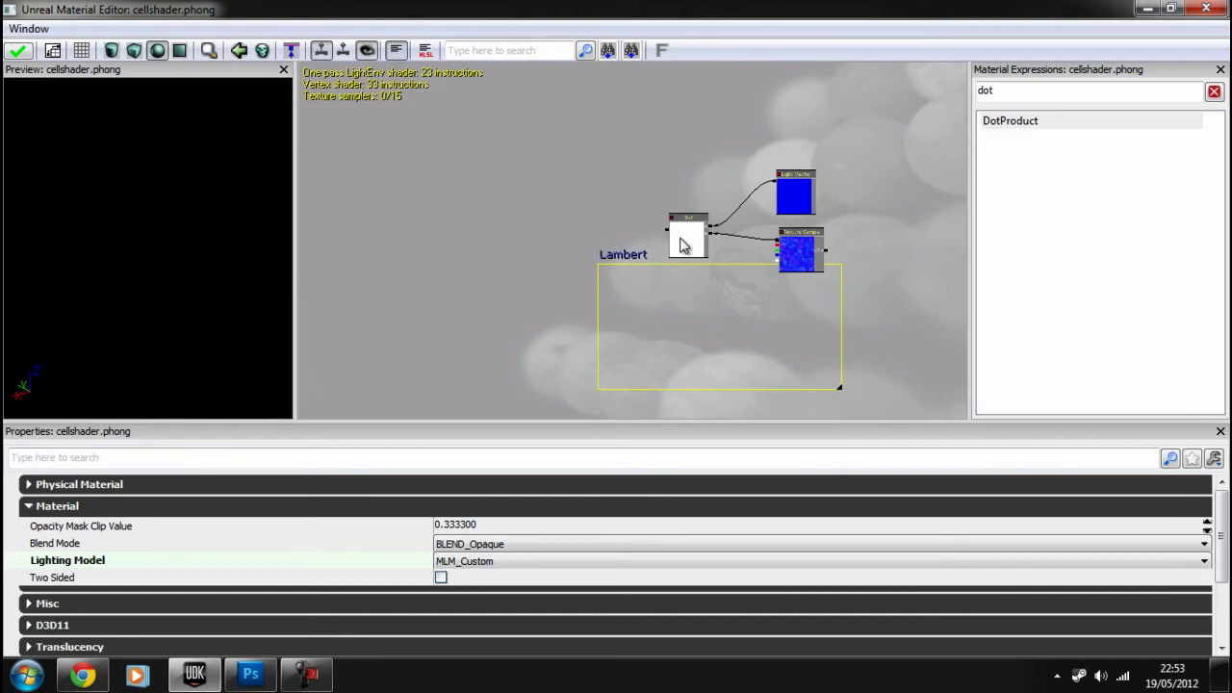
Move the Dot, Light Vector and Texture Sample nodes together into the Lambert comment box
{"action": "left_click", "coordinate": [681, 241]}
{"action": "left_click", "coordinate": [807, 204], "text": "ctrl"}
{"action": "left_click", "coordinate": [793, 240], "text": "ctrl"}
{"action": "left_click_drag", "start_coordinate": [784, 243], "coordinate": [764, 340], "text": "ctrl"}
{"action": "left_click", "coordinate": [619, 251]}
{"action": "left_click_drag", "start_coordinate": [617, 265], "coordinate": [679, 193]}
{"action": "left_click_drag", "start_coordinate": [530, 281], "coordinate": [660, 278]}
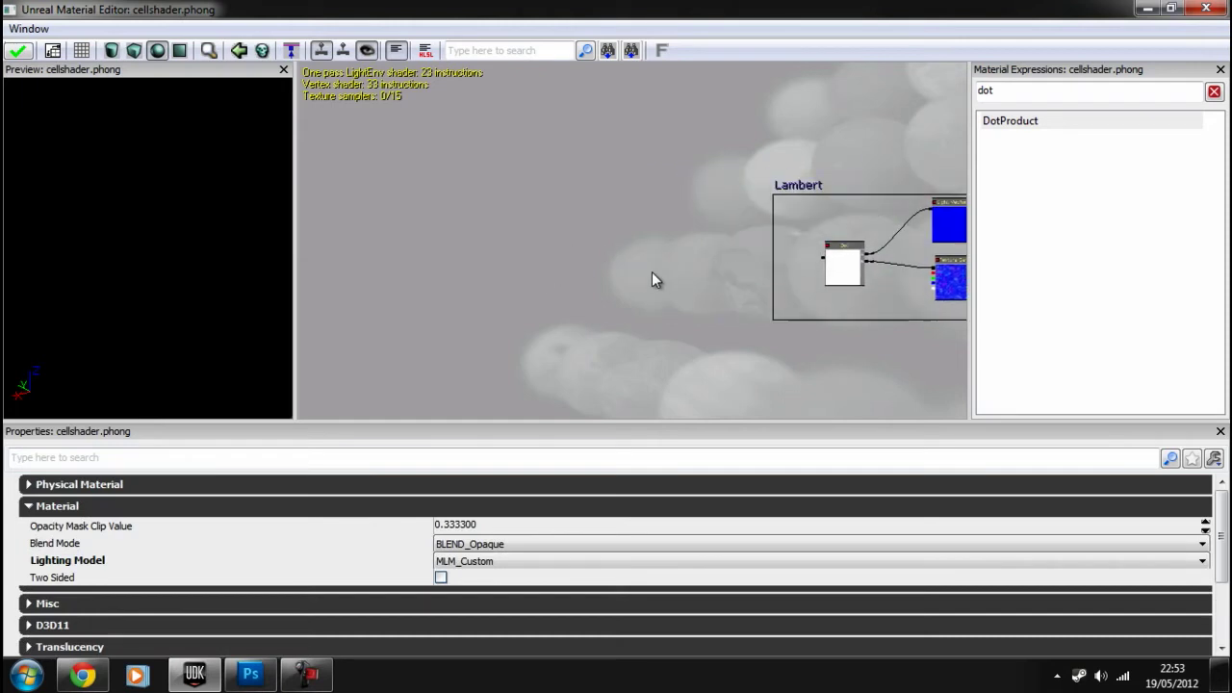
Move the Lambert comment box with its nodes farther away from the main material node
{"action": "scroll", "coordinate": [635, 266], "scroll_direction": "down", "scroll_amount": 2}
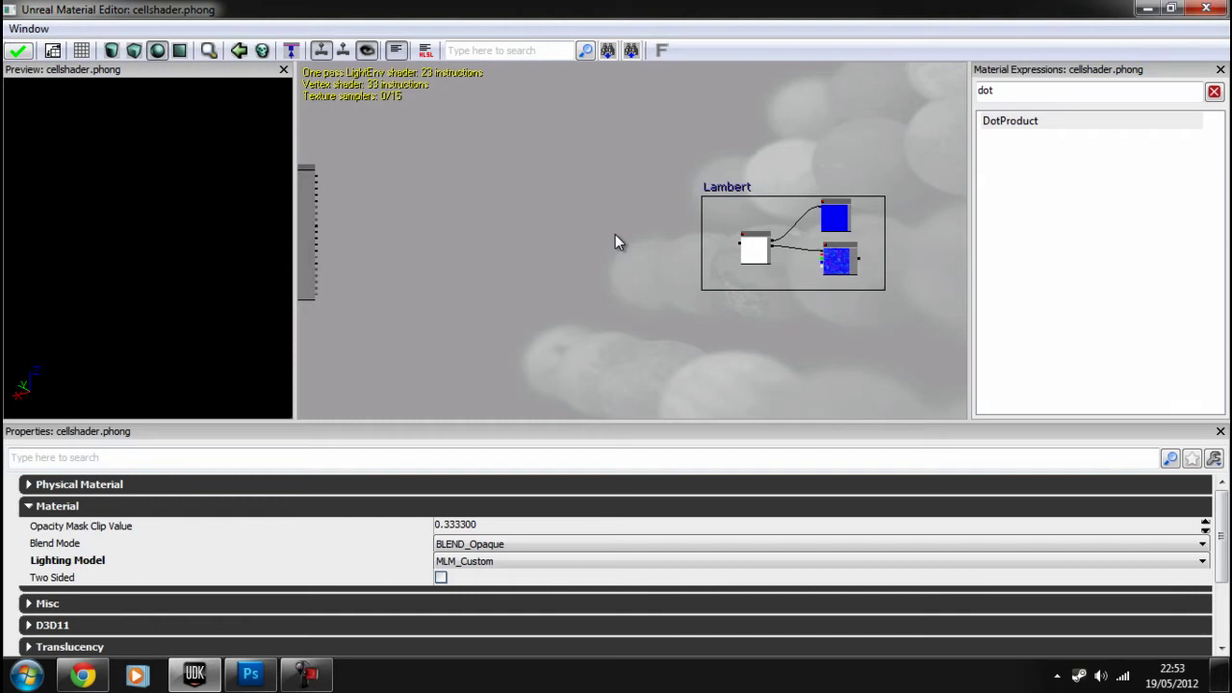
{"action": "left_click", "coordinate": [731, 191]}
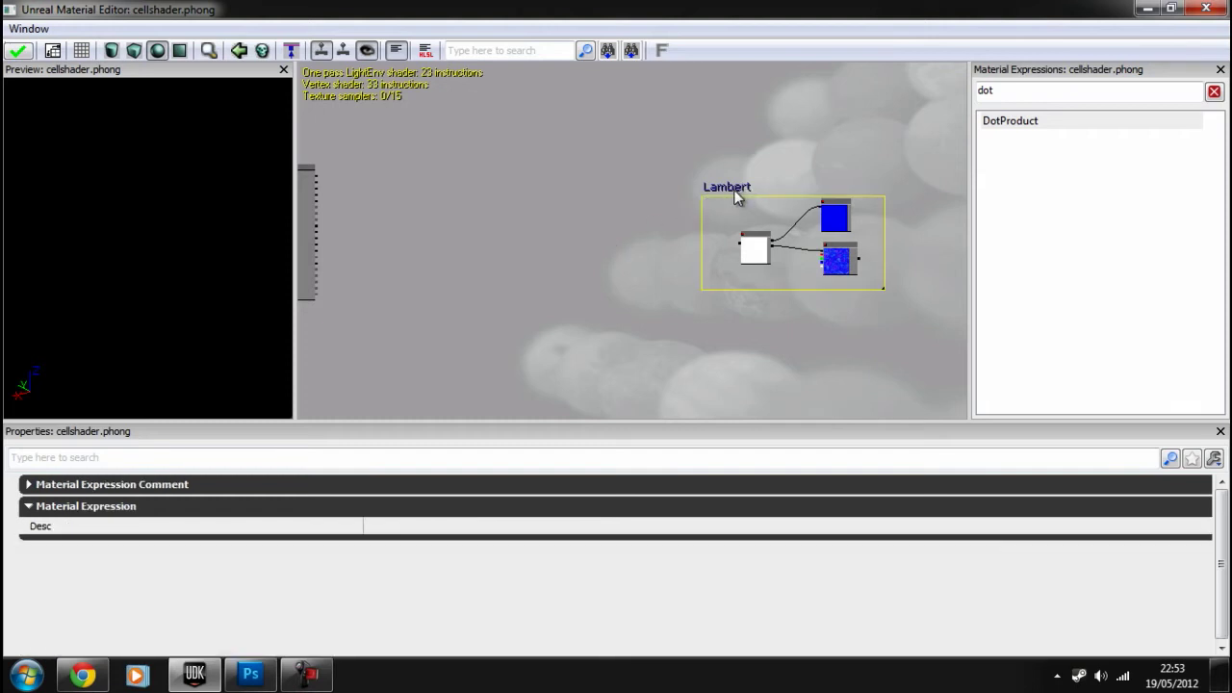
{"action": "left_click_drag", "start_coordinate": [732, 191], "coordinate": [611, 297], "text": "ctrl"}
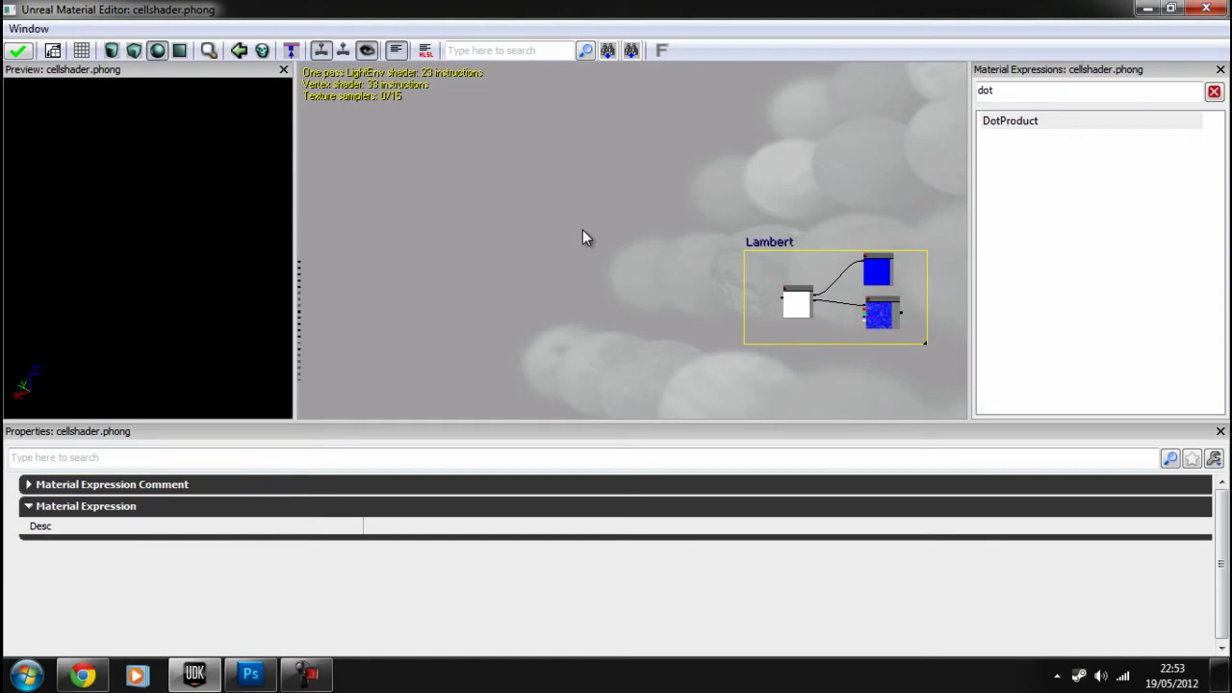
{"action": "left_click_drag", "start_coordinate": [582, 238], "coordinate": [606, 140]}
{"action": "left_click_drag", "start_coordinate": [646, 183], "coordinate": [635, 223]}
{"action": "left_click", "coordinate": [643, 150]}
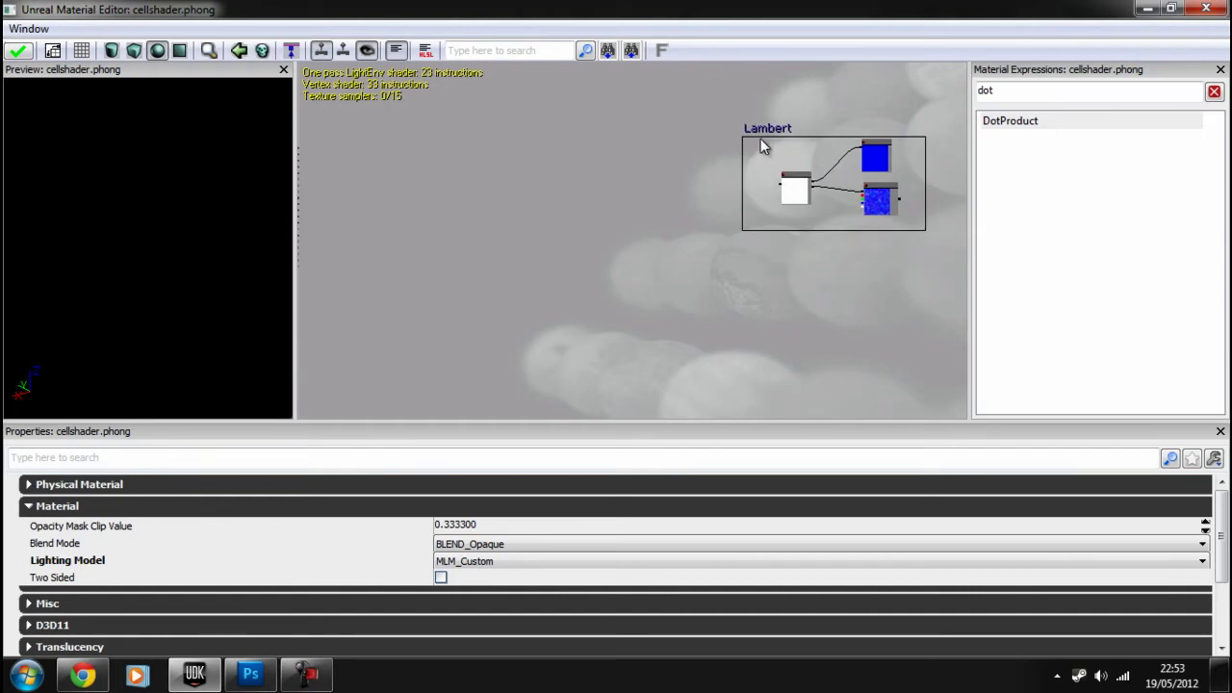
{"action": "left_click_drag", "start_coordinate": [780, 132], "coordinate": [838, 120]}
{"action": "left_click", "coordinate": [695, 227]}
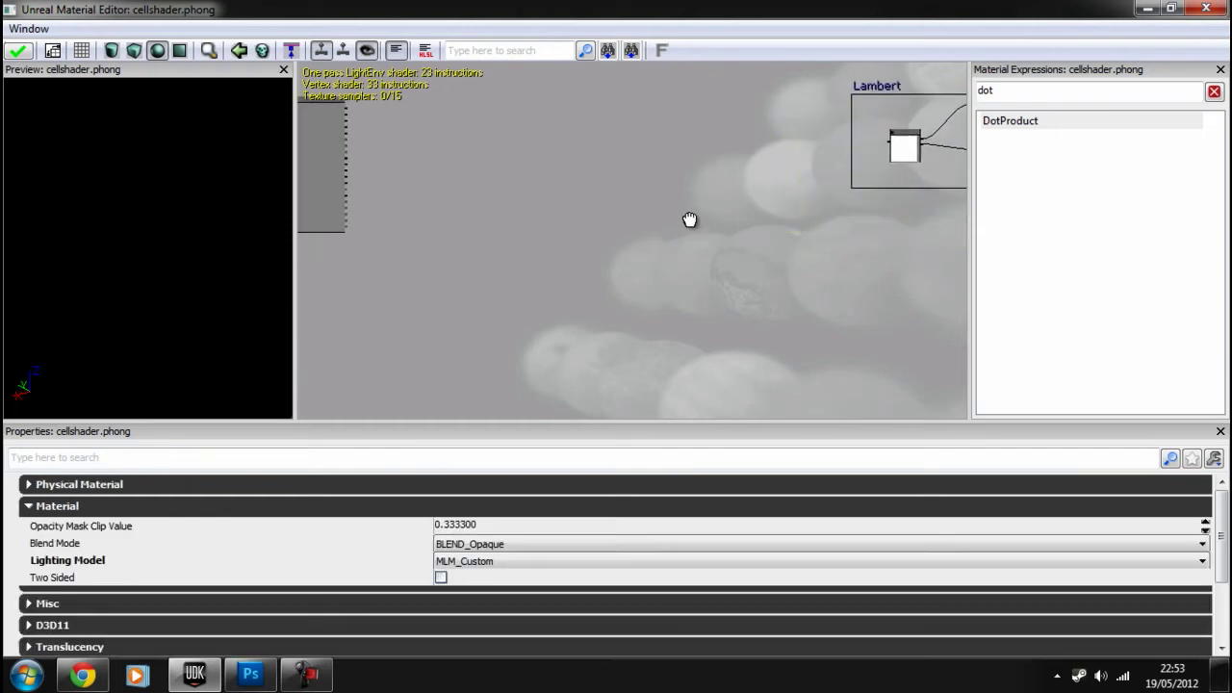
{"action": "left_click_drag", "start_coordinate": [687, 217], "coordinate": [608, 231]}
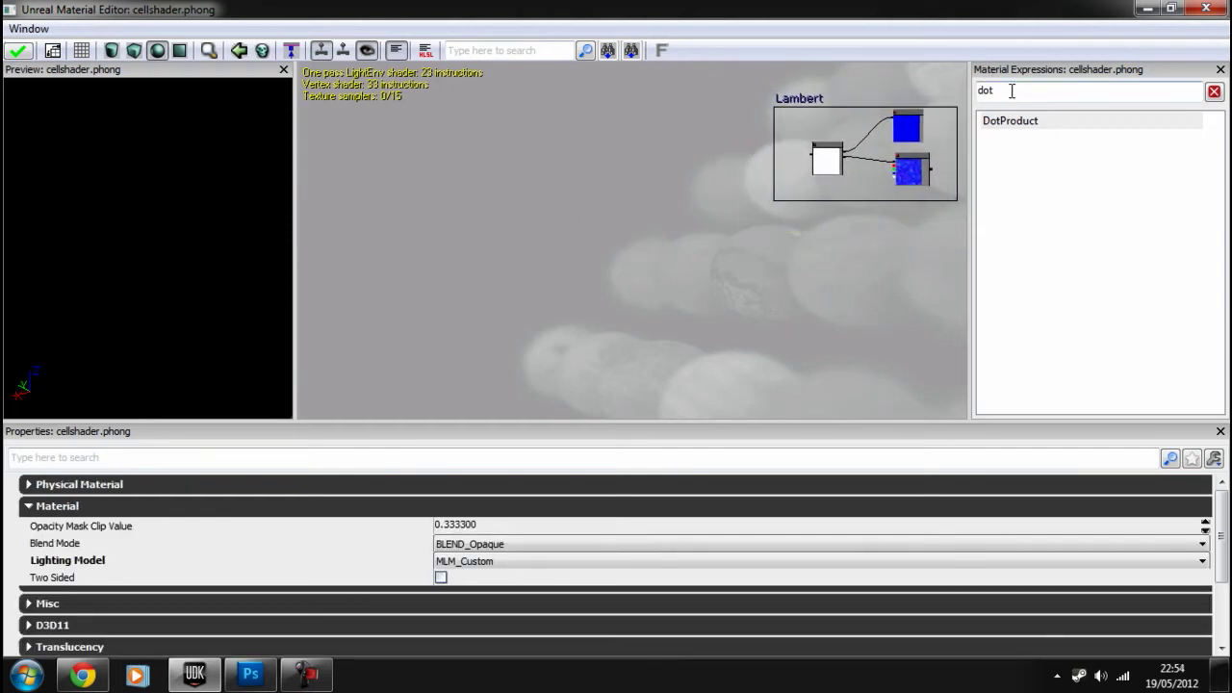
Find the ReflectionVector expression by searching for "refl" and add it below the Lambert comment box
{"action": "left_click_drag", "start_coordinate": [1012, 91], "coordinate": [930, 87]}
{"action": "type", "text": "re"}
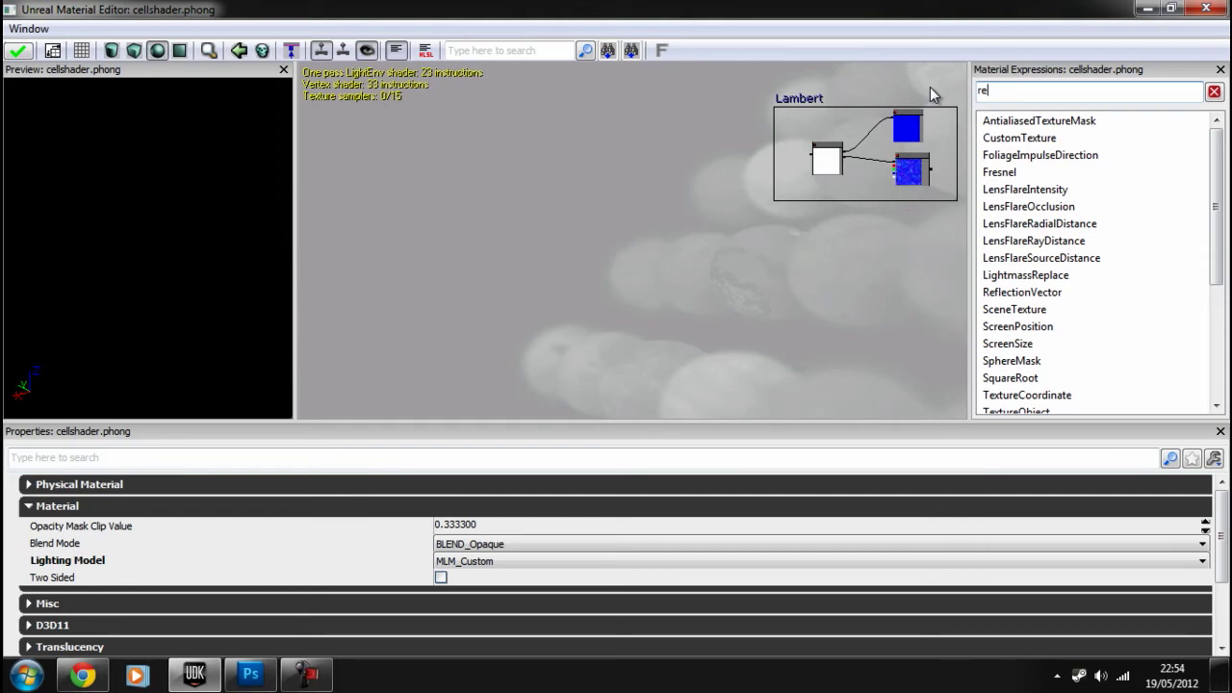
{"action": "type", "text": "fl"}
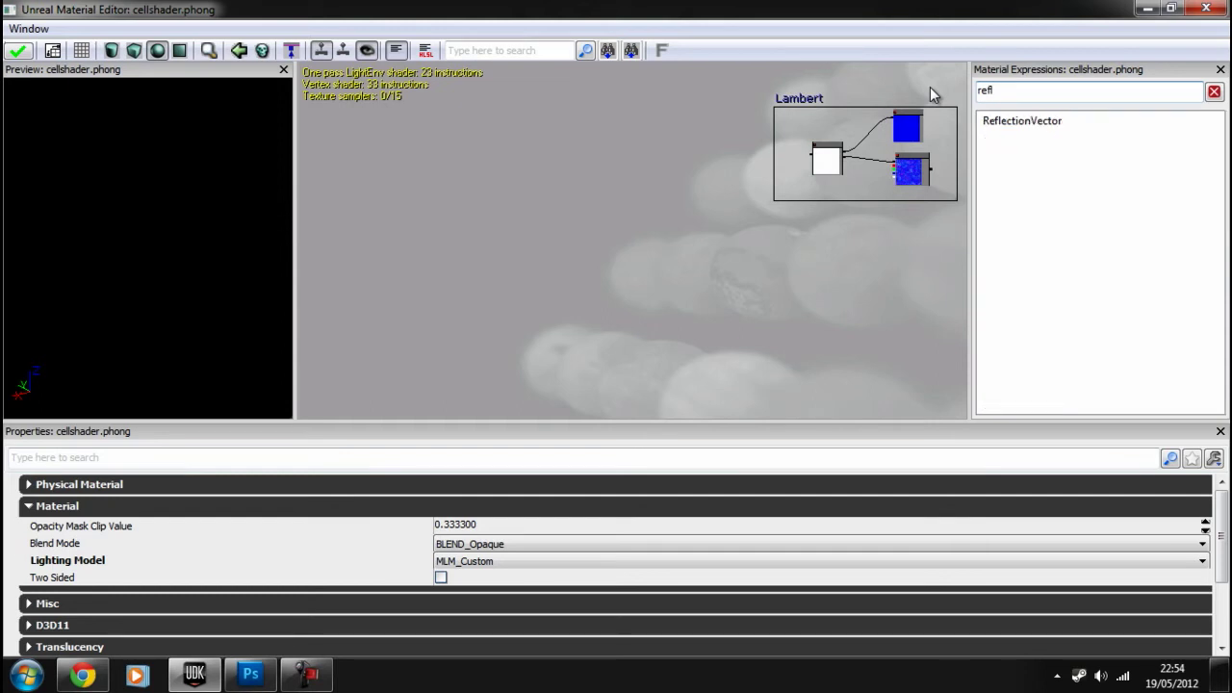
{"action": "left_click_drag", "start_coordinate": [1018, 132], "coordinate": [823, 292]}
{"action": "scroll", "coordinate": [700, 298], "scroll_direction": "up", "scroll_amount": 3}
{"action": "left_click", "coordinate": [720, 288]}
{"action": "scroll", "coordinate": [702, 269], "scroll_direction": "down", "scroll_amount": 3}
{"action": "left_click_drag", "start_coordinate": [691, 251], "coordinate": [731, 274]}
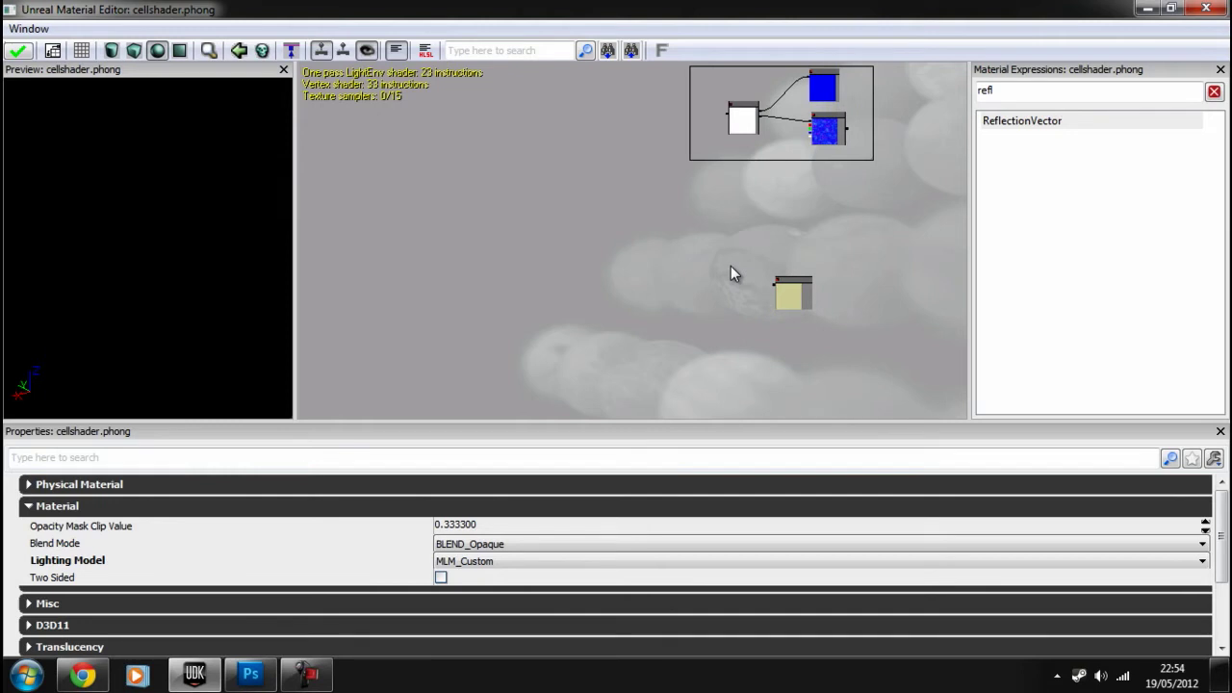
Switch to Photoshop and paint a wide, roughly horizontal black surface line across the lower canvas with the Brush at size 40
{"action": "scroll", "coordinate": [731, 273], "scroll_direction": "up", "scroll_amount": 3}
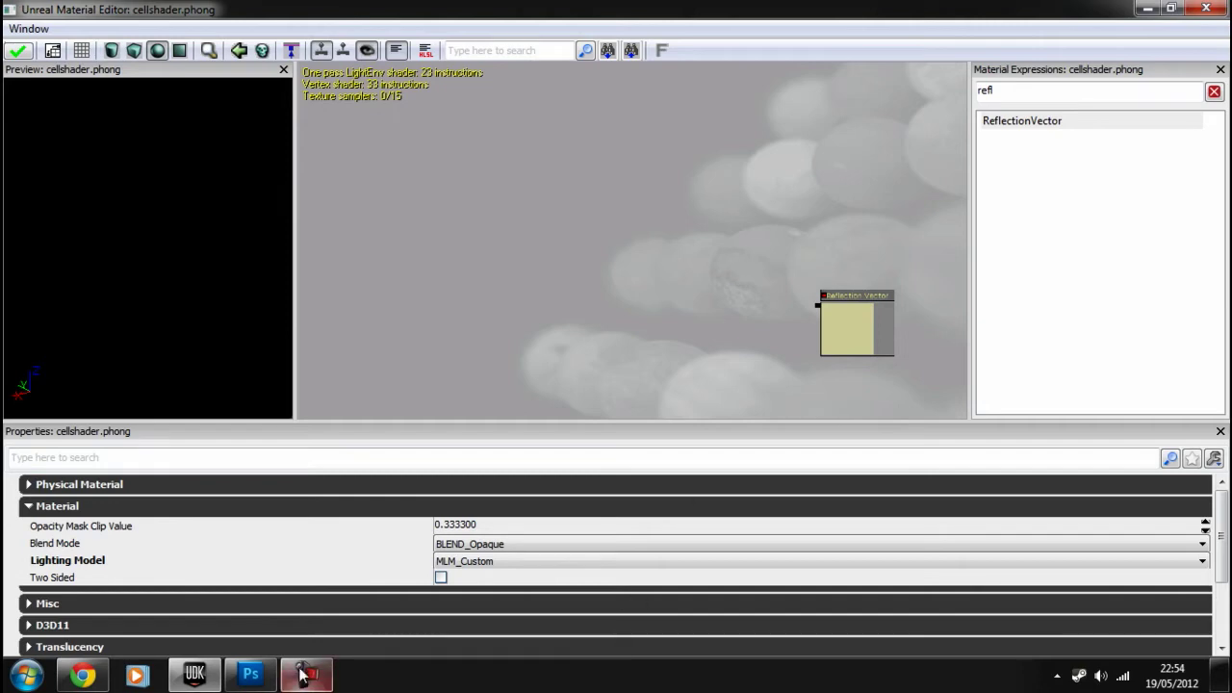
{"action": "left_click", "coordinate": [250, 673]}
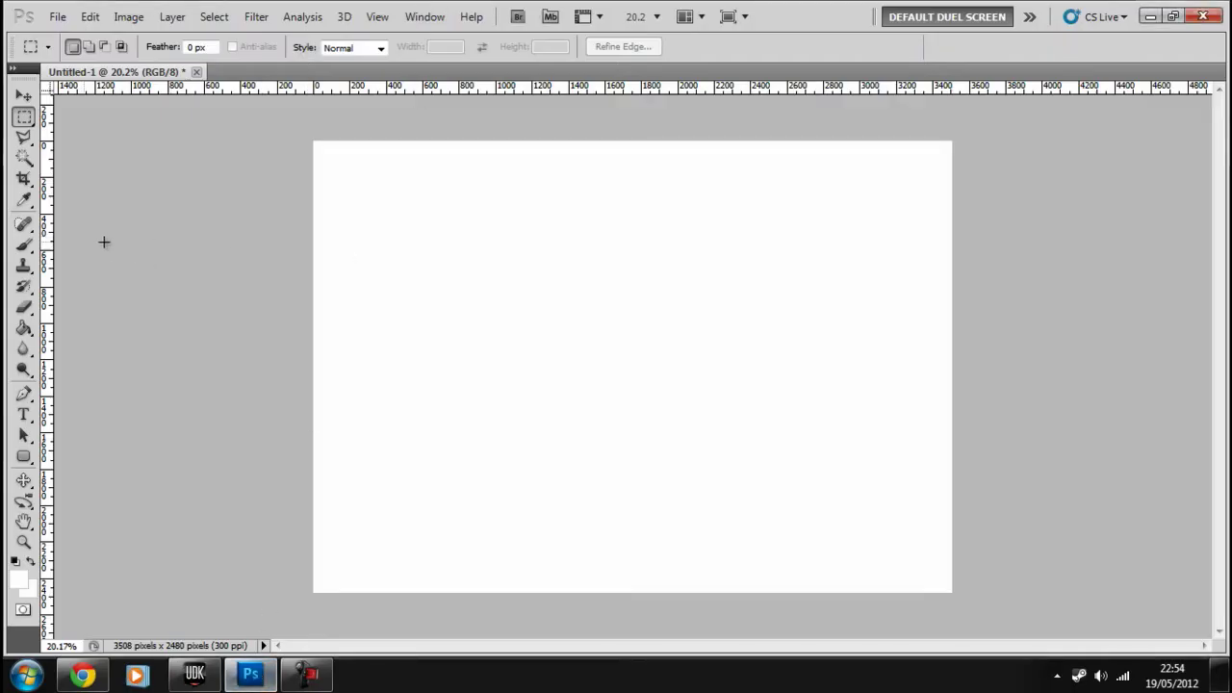
{"action": "left_click", "coordinate": [24, 245]}
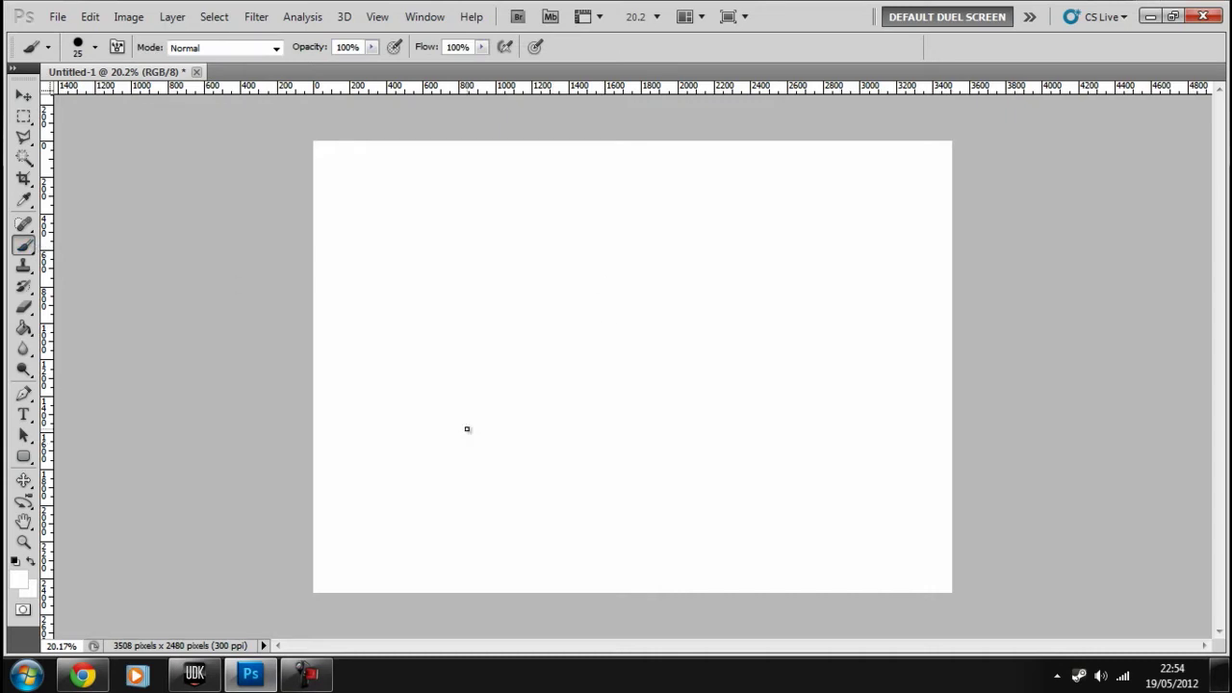
{"action": "key", "text": "bracketright"}
{"action": "key", "text": "bracketright"}
{"action": "key", "text": "bracketright"}
{"action": "key", "text": "d"}
{"action": "left_click_drag", "start_coordinate": [440, 482], "coordinate": [869, 498]}
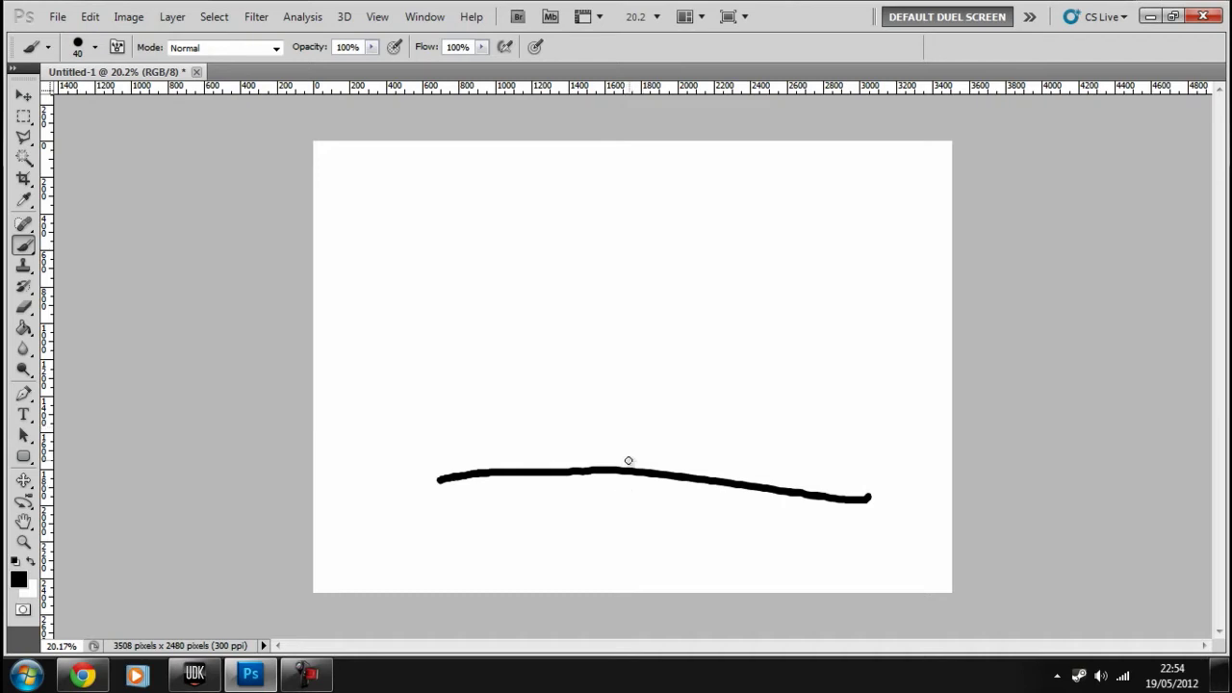
Paint labelled arrows at the middle of the surface line for the upward normal N, the incoming ray and the outgoing ray
{"action": "mouse_move", "coordinate": [629, 462]}
{"action": "left_mouse_down"}
{"action": "mouse_move", "coordinate": [654, 291]}
{"action": "mouse_move", "coordinate": [671, 325]}
{"action": "left_mouse_up"}
{"action": "mouse_move", "coordinate": [655, 395]}
{"action": "left_mouse_down"}
{"action": "mouse_move", "coordinate": [655, 365]}
{"action": "mouse_move", "coordinate": [683, 362]}
{"action": "left_mouse_up"}
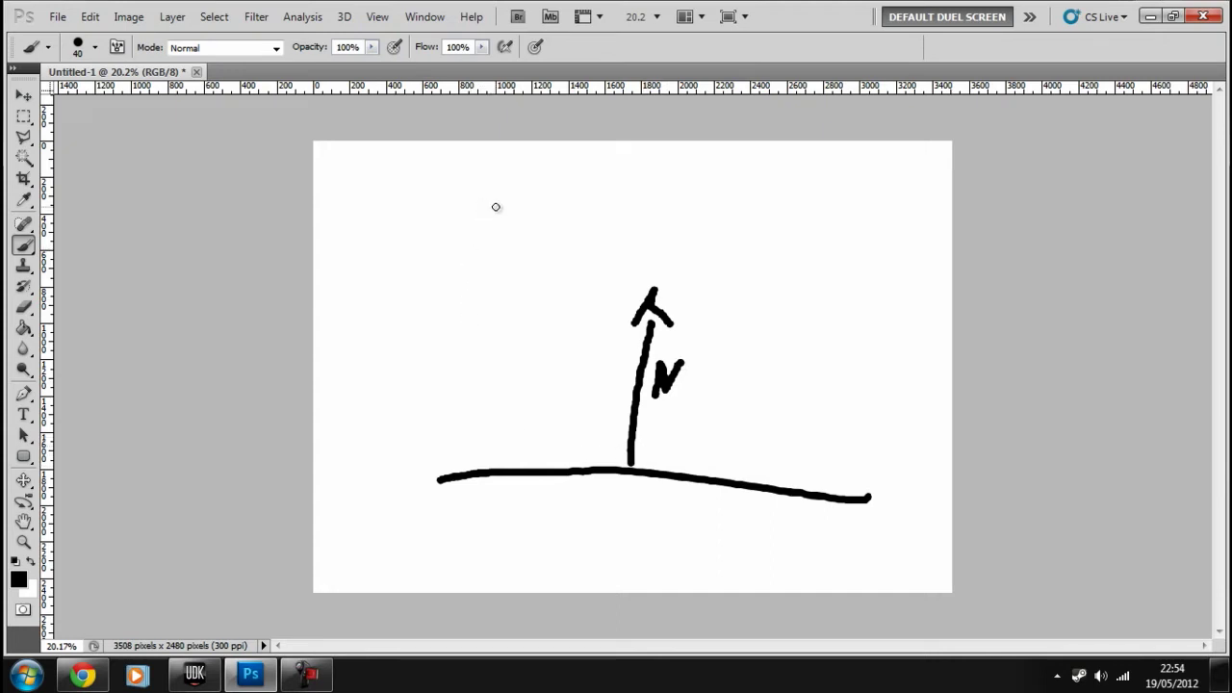
{"action": "mouse_move", "coordinate": [494, 206]}
{"action": "left_mouse_down"}
{"action": "mouse_move", "coordinate": [606, 450]}
{"action": "mouse_move", "coordinate": [606, 427]}
{"action": "mouse_move", "coordinate": [608, 455]}
{"action": "mouse_move", "coordinate": [577, 437]}
{"action": "left_mouse_up"}
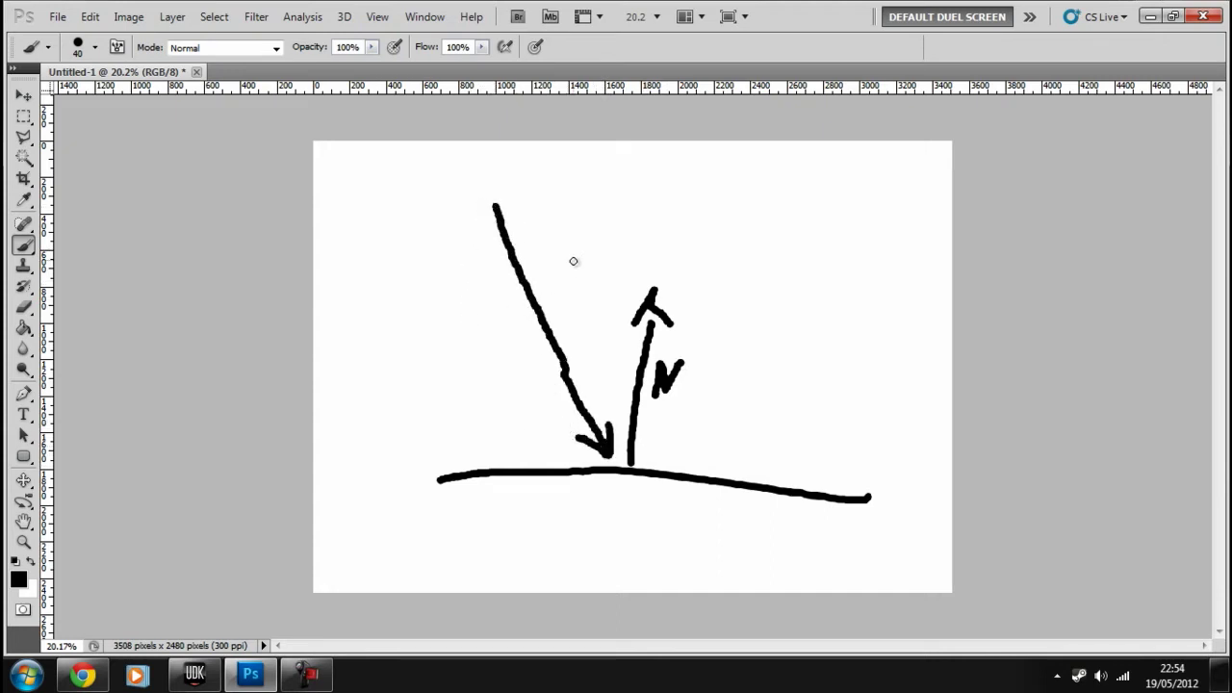
{"action": "left_click_drag", "start_coordinate": [572, 262], "coordinate": [575, 324]}
{"action": "mouse_move", "coordinate": [639, 463]}
{"action": "left_mouse_down"}
{"action": "mouse_move", "coordinate": [792, 306]}
{"action": "mouse_move", "coordinate": [751, 334]}
{"action": "left_mouse_up"}
{"action": "left_click_drag", "start_coordinate": [734, 418], "coordinate": [762, 383]}
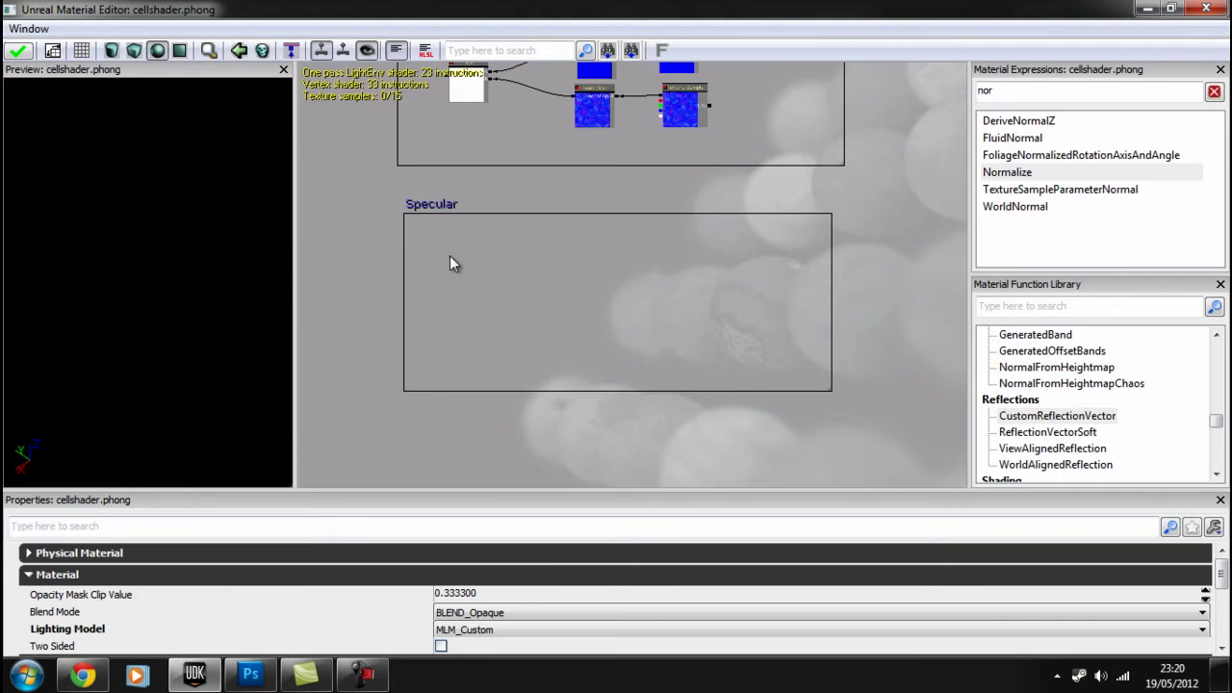
Find the ReflectionVector expression by searching for "refle" and add it inside the Specular comment box
{"action": "left_click_drag", "start_coordinate": [463, 256], "coordinate": [488, 296]}
{"action": "double_click", "coordinate": [1037, 91]}
{"action": "type", "text": "re"}
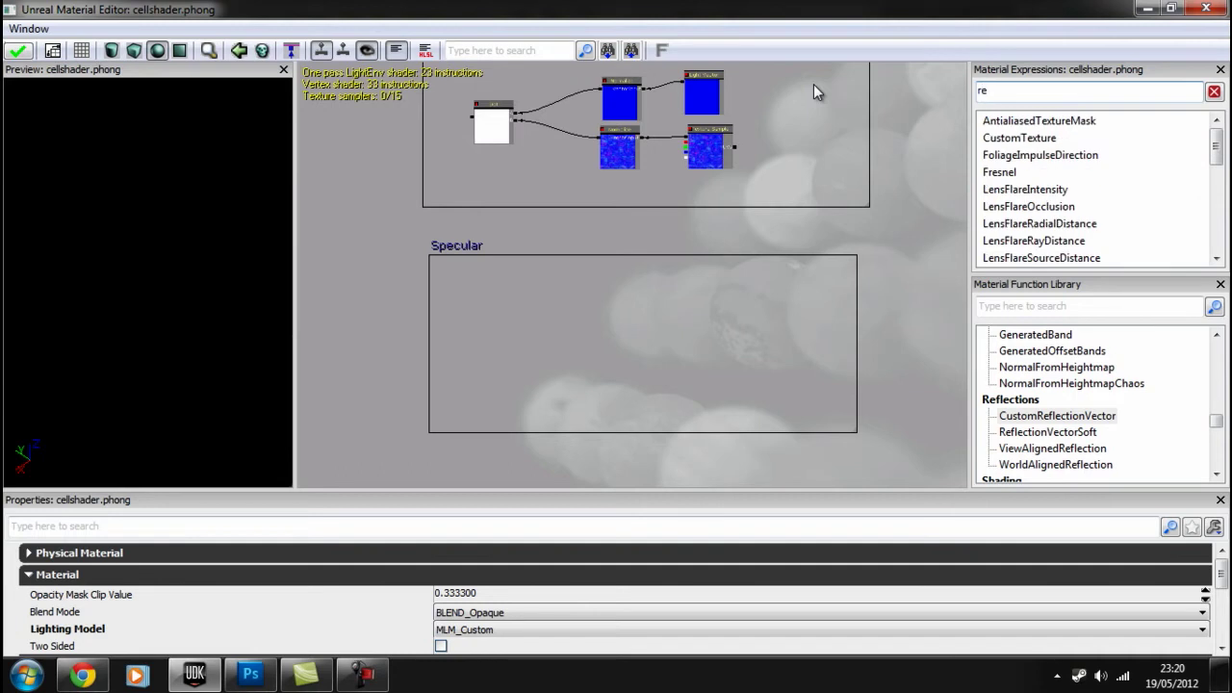
{"action": "type", "text": "fle"}
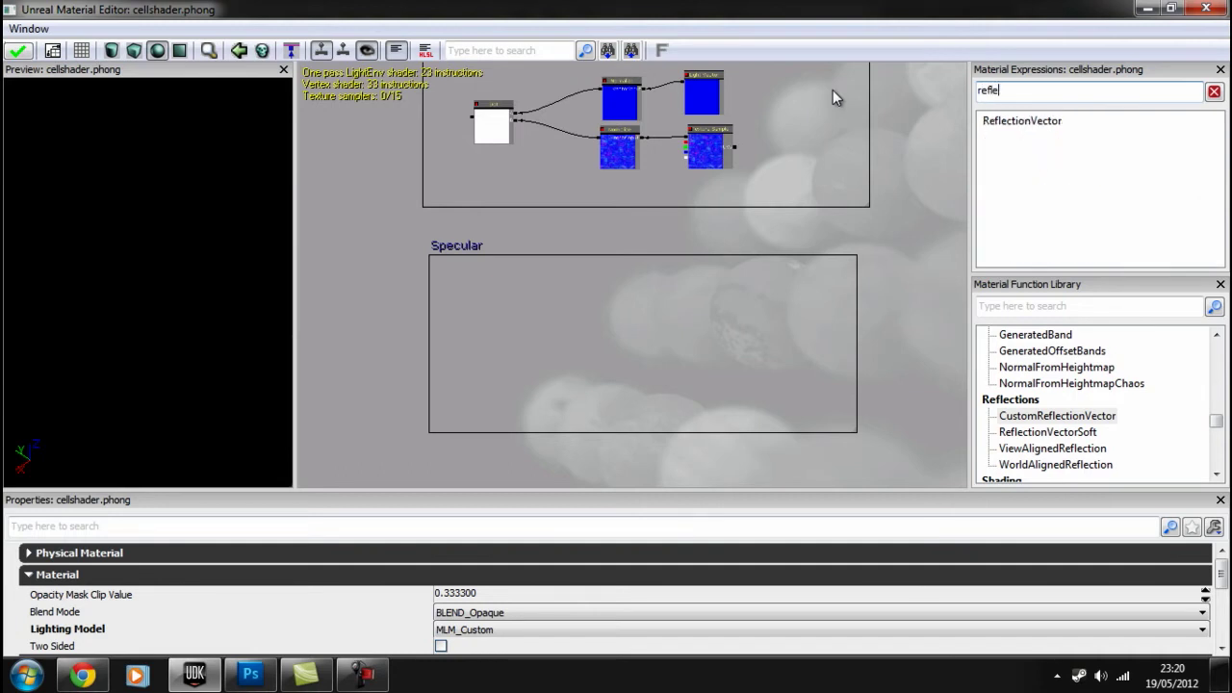
{"action": "left_click", "coordinate": [1039, 122]}
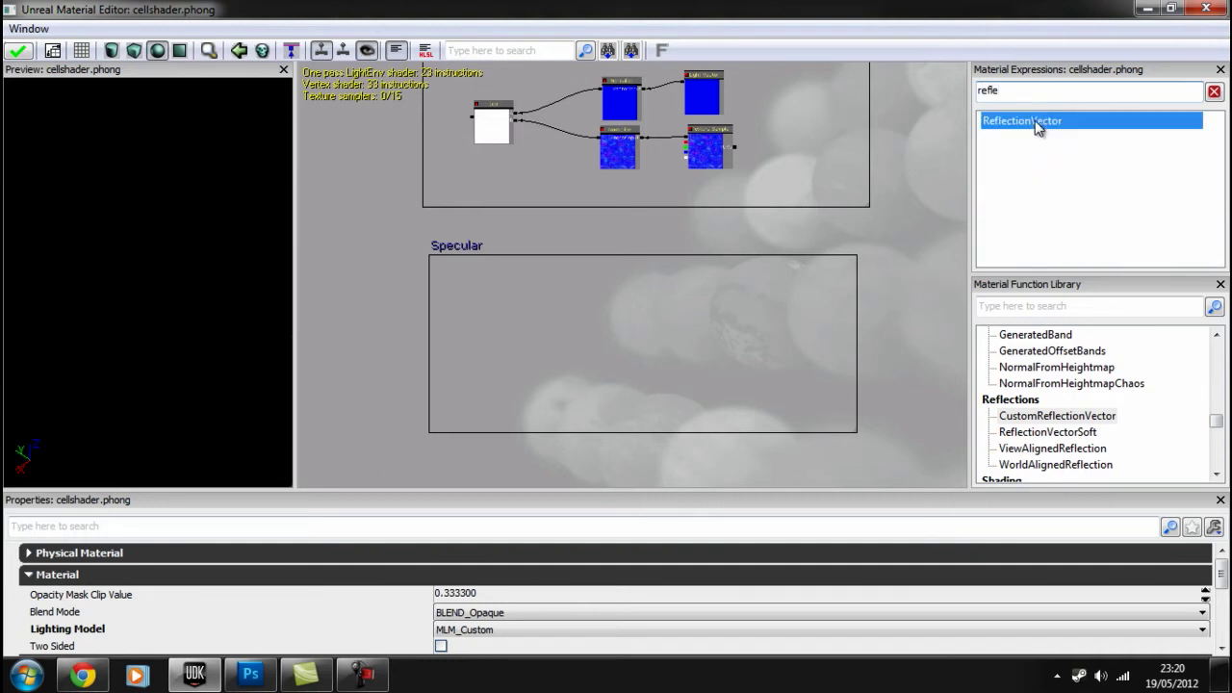
{"action": "left_click_drag", "start_coordinate": [713, 379], "coordinate": [778, 314]}
{"action": "scroll", "coordinate": [778, 313], "scroll_direction": "up", "scroll_amount": 3}
{"action": "left_click_drag", "start_coordinate": [839, 234], "coordinate": [734, 318]}
{"action": "scroll", "coordinate": [734, 318], "scroll_direction": "down", "scroll_amount": 2}
{"action": "left_click_drag", "start_coordinate": [655, 290], "coordinate": [673, 278]}
Copy the Light Vector node from the Lambert box and place the copy above the Reflection Vector in the Specular box
{"action": "left_click", "coordinate": [727, 120]}
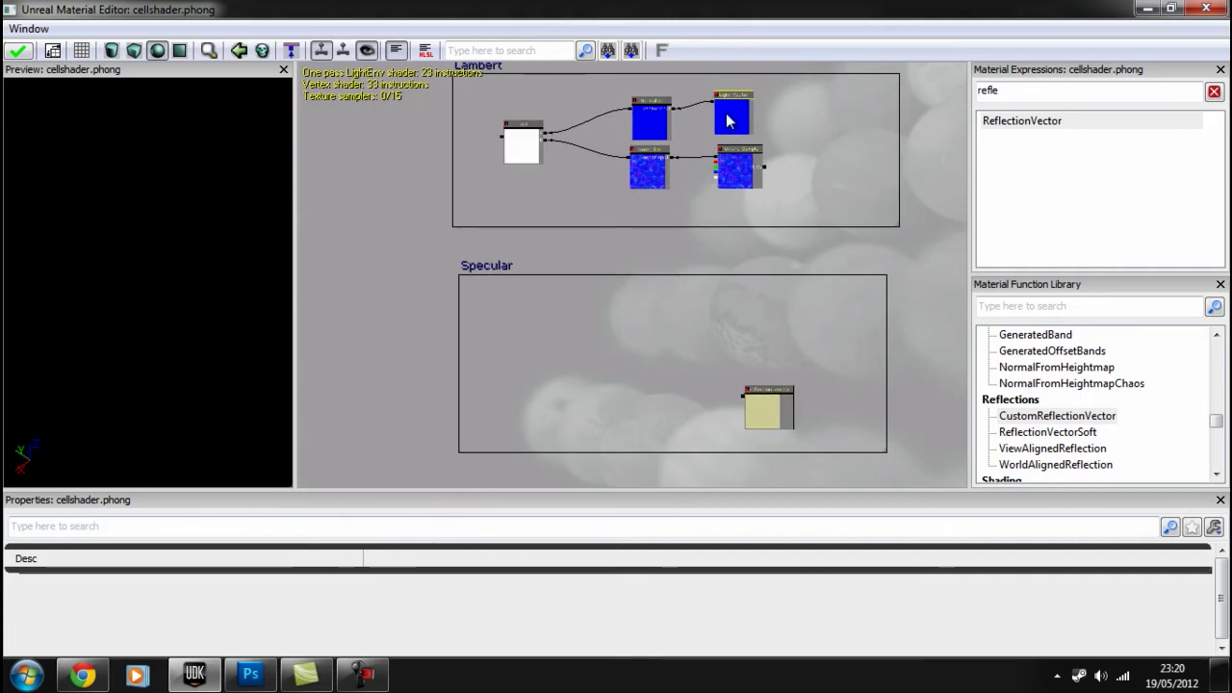
{"action": "key", "text": "ctrl+c"}
{"action": "key", "text": "ctrl+v"}
{"action": "left_click_drag", "start_coordinate": [759, 313], "coordinate": [756, 337]}
{"action": "left_click", "coordinate": [757, 289]}
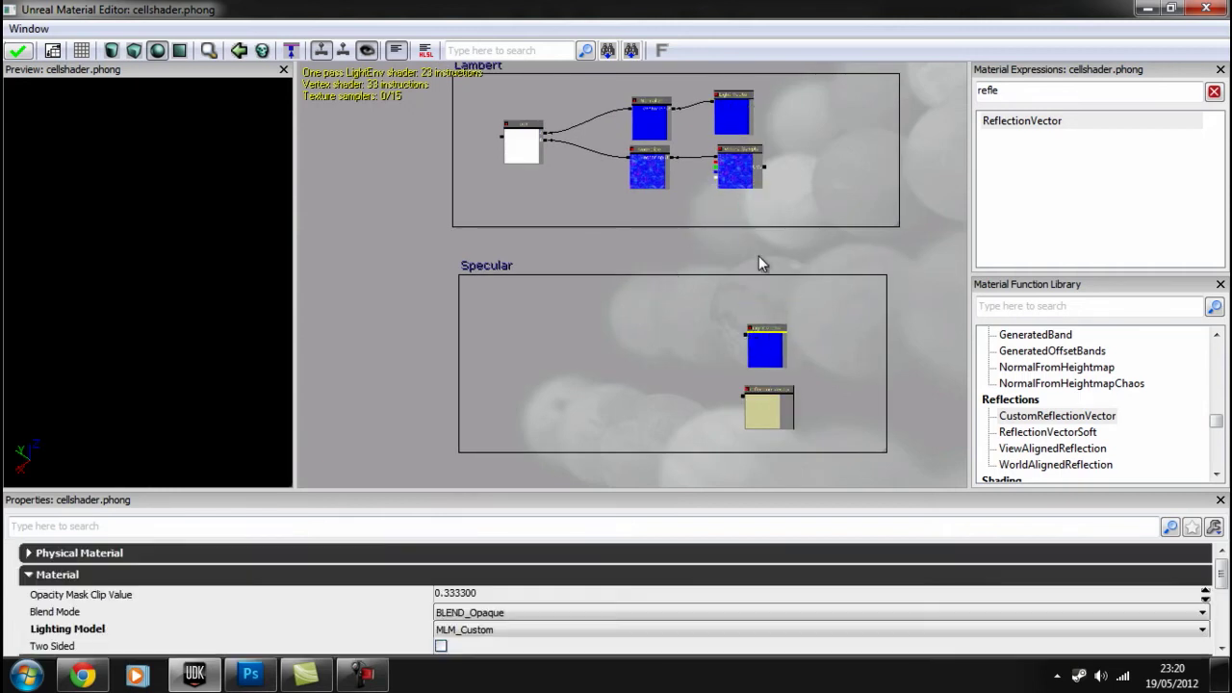
Search the expressions for "dot" and add a DotProduct node beside the two vector nodes in the Specular box
{"action": "double_click", "coordinate": [1009, 91]}
{"action": "type", "text": "dot"}
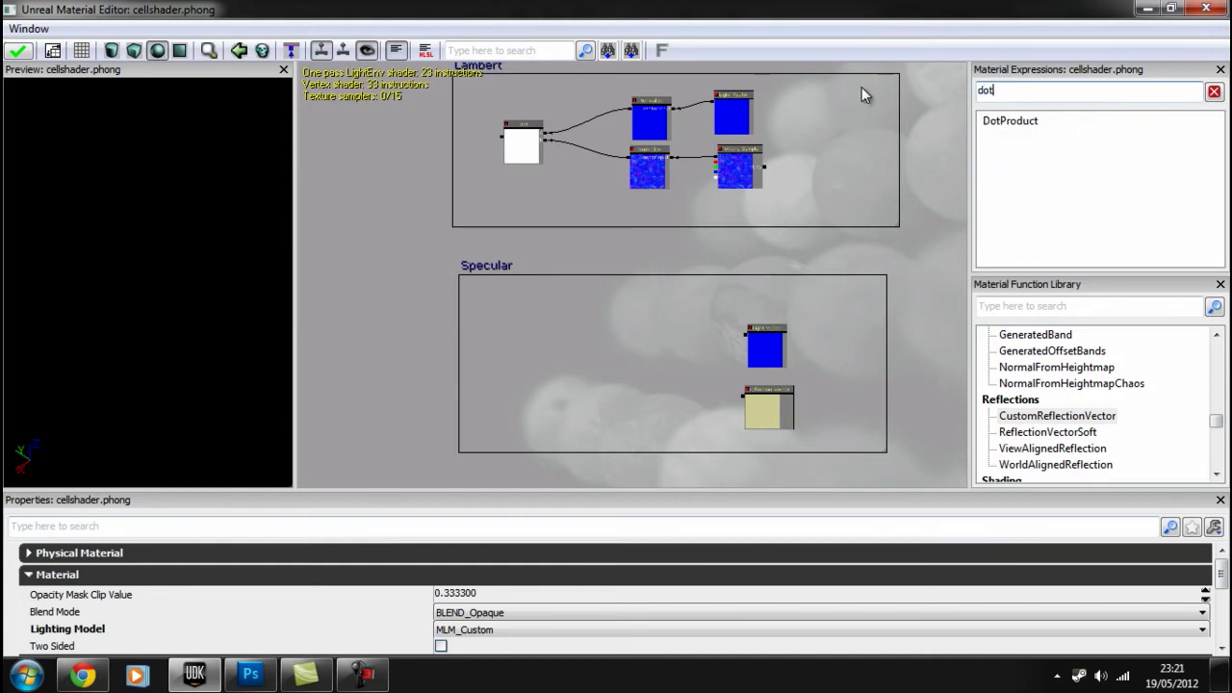
{"action": "left_click", "coordinate": [1015, 125]}
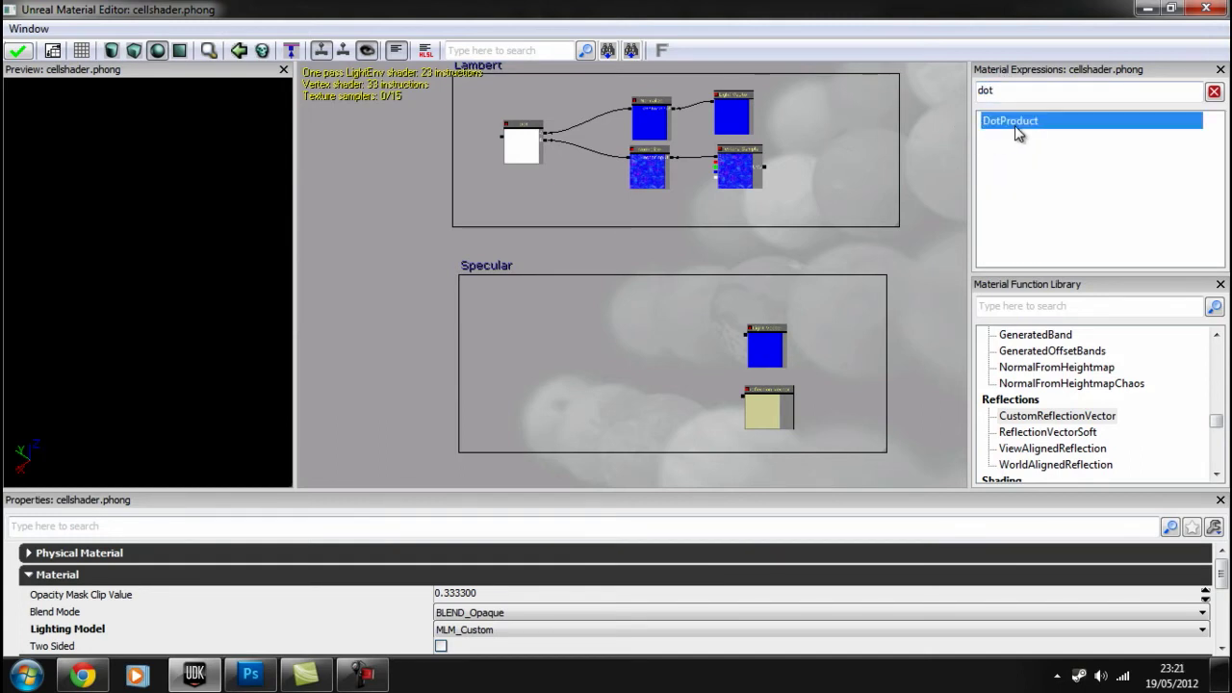
{"action": "left_click_drag", "start_coordinate": [900, 149], "coordinate": [630, 349]}
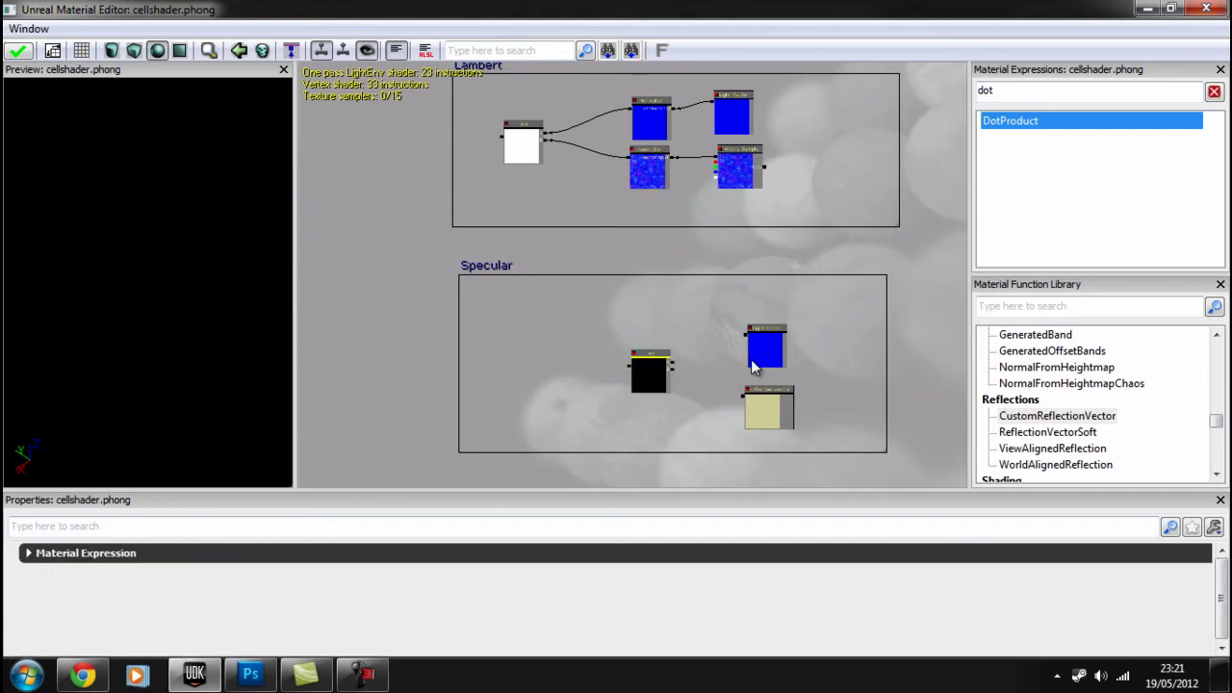
Connect the Specular Light Vector to the Dot node's A input and the Reflection Vector to its B input
{"action": "scroll", "coordinate": [741, 357], "scroll_direction": "up", "scroll_amount": 3}
{"action": "left_click_drag", "start_coordinate": [782, 247], "coordinate": [674, 287]}
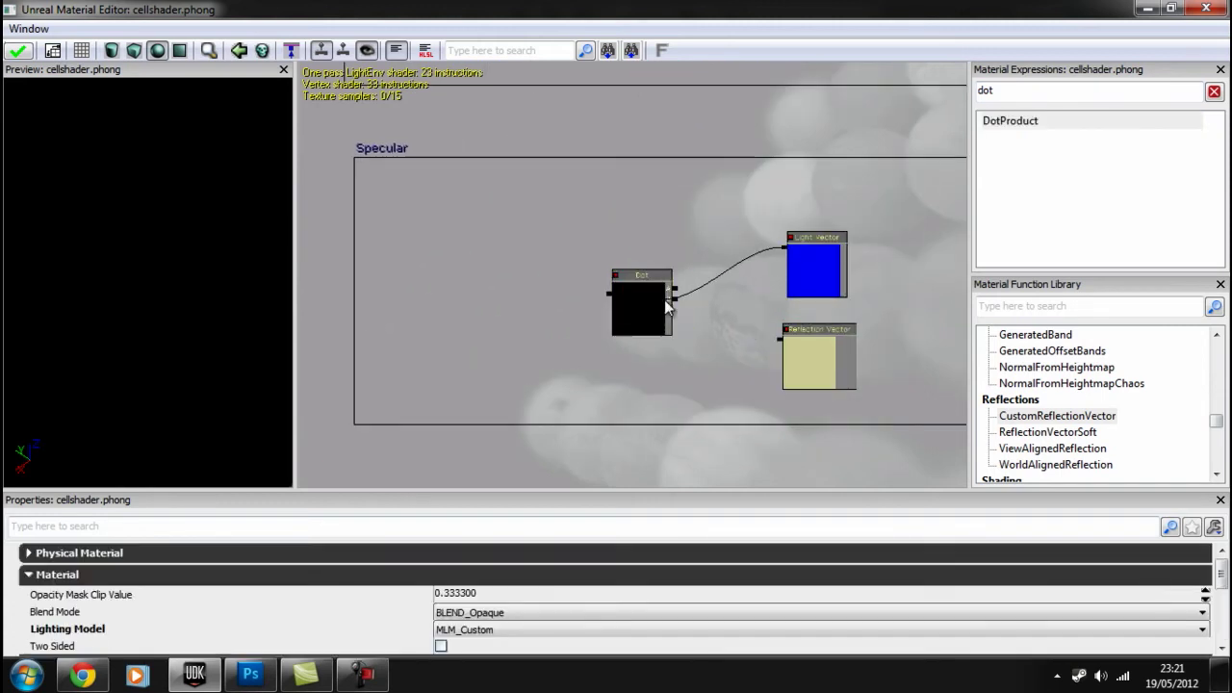
{"action": "left_click_drag", "start_coordinate": [777, 340], "coordinate": [677, 304]}
{"action": "left_click_drag", "start_coordinate": [703, 170], "coordinate": [633, 270]}
{"action": "scroll", "coordinate": [625, 279], "scroll_direction": "down", "scroll_amount": 2}
{"action": "scroll", "coordinate": [612, 264], "scroll_direction": "up", "scroll_amount": 2}
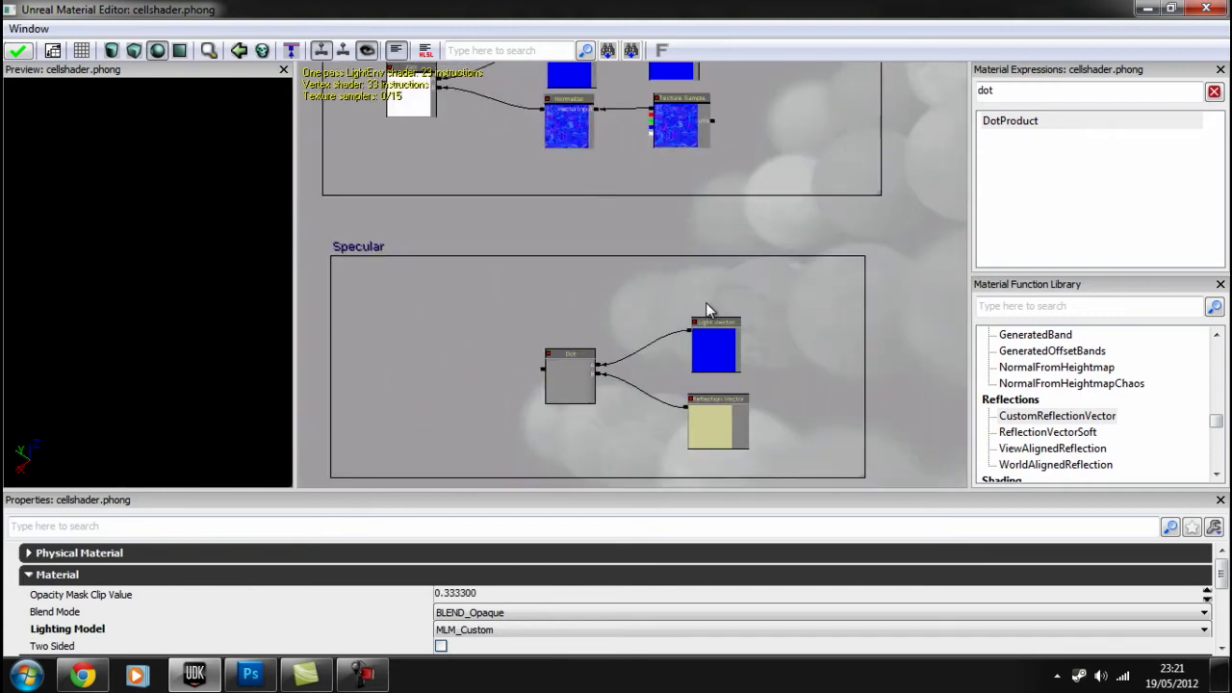
Break the links from the Light Vector and Reflection Vector to the Specular Dot node
{"action": "left_click", "coordinate": [739, 382]}
{"action": "left_click", "coordinate": [684, 339]}
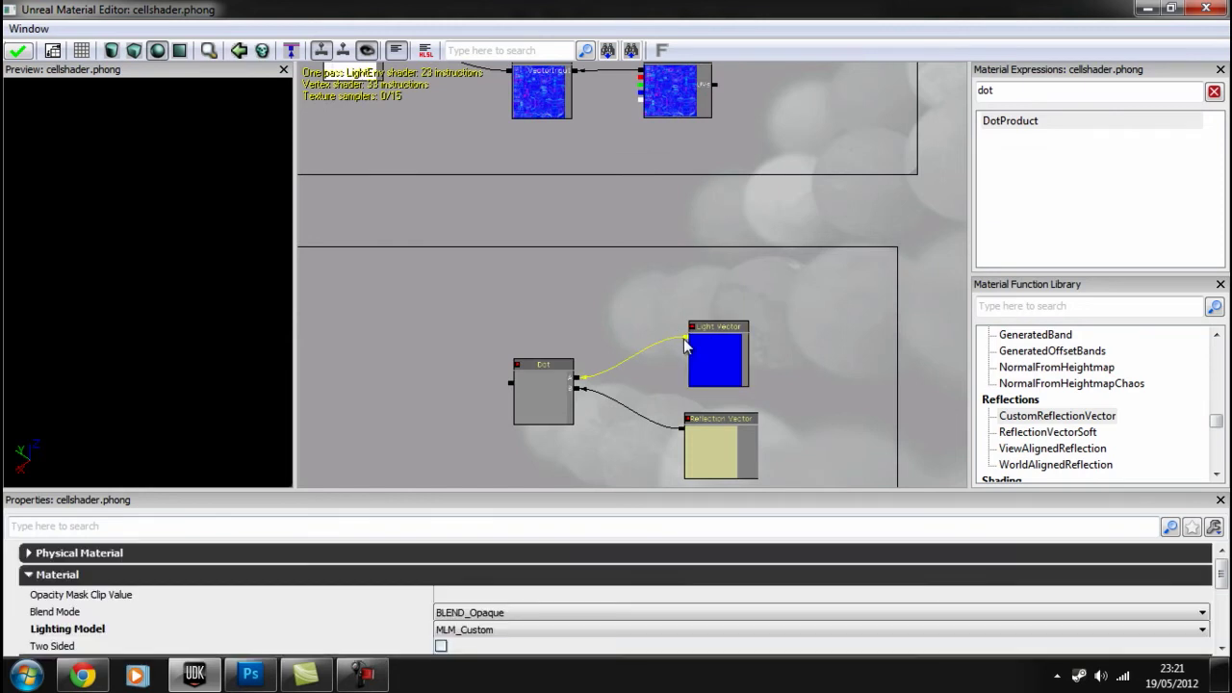
{"action": "left_click", "coordinate": [682, 429], "text": "alt"}
Move the Specular Reflection Vector and Light Vector nodes farther from the Dot node to make room between them
{"action": "left_click", "coordinate": [701, 444]}
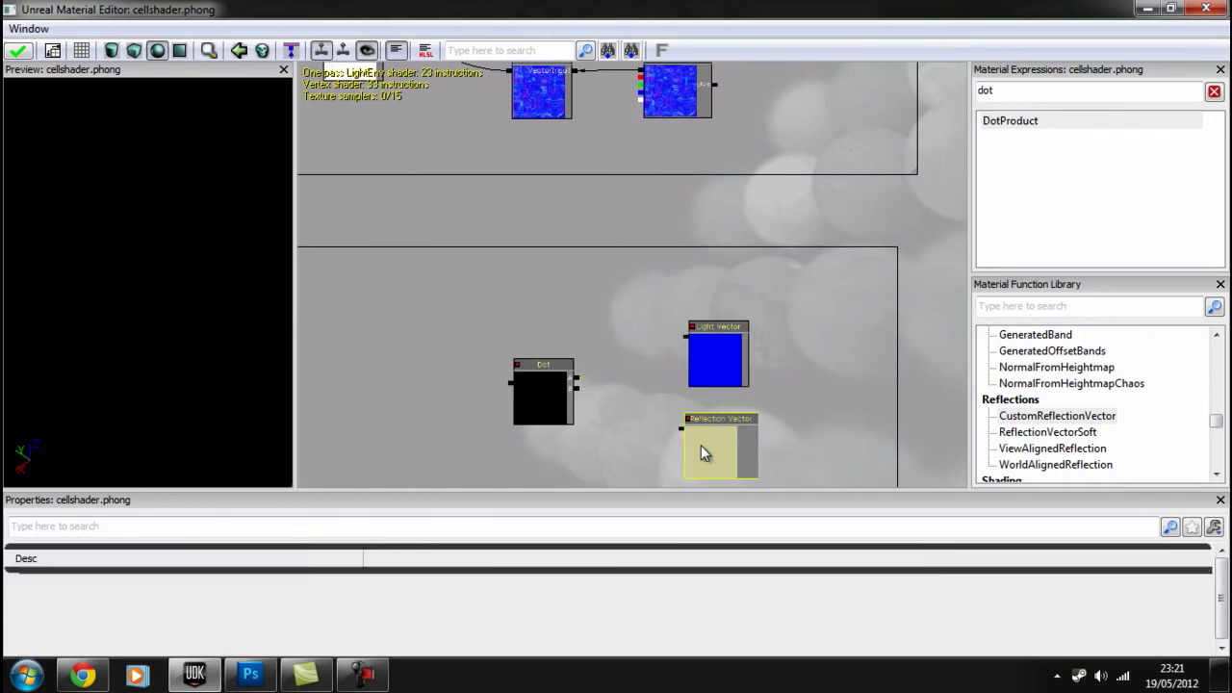
{"action": "left_click_drag", "start_coordinate": [700, 444], "coordinate": [743, 452], "text": "ctrl"}
{"action": "left_click", "coordinate": [718, 350]}
{"action": "left_click_drag", "start_coordinate": [718, 349], "coordinate": [774, 328]}
{"action": "left_click", "coordinate": [644, 358]}
Duplicate a Lambert Normalize node into the Specular box and wire it between the Light Vector and the Dot's A input
{"action": "scroll", "coordinate": [588, 292], "scroll_direction": "down", "scroll_amount": 2}
{"action": "left_click_drag", "start_coordinate": [600, 148], "coordinate": [616, 245]}
{"action": "left_click", "coordinate": [569, 221]}
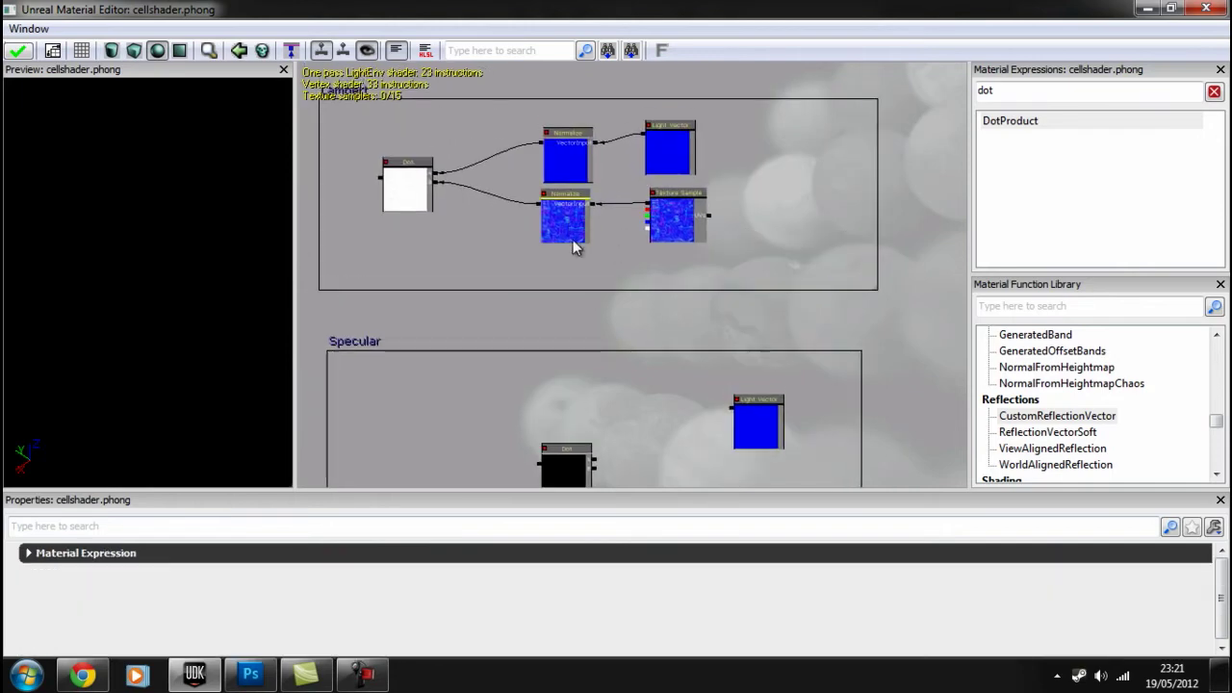
{"action": "left_click", "coordinate": [582, 225]}
{"action": "key", "text": "ctrl+w"}
{"action": "mouse_move", "coordinate": [583, 237]}
{"action": "left_mouse_down"}
{"action": "mouse_move", "coordinate": [671, 445]}
{"action": "mouse_move", "coordinate": [658, 426]}
{"action": "left_mouse_up"}
{"action": "left_click_drag", "start_coordinate": [671, 472], "coordinate": [660, 326]}
{"action": "scroll", "coordinate": [694, 325], "scroll_direction": "up", "scroll_amount": 1}
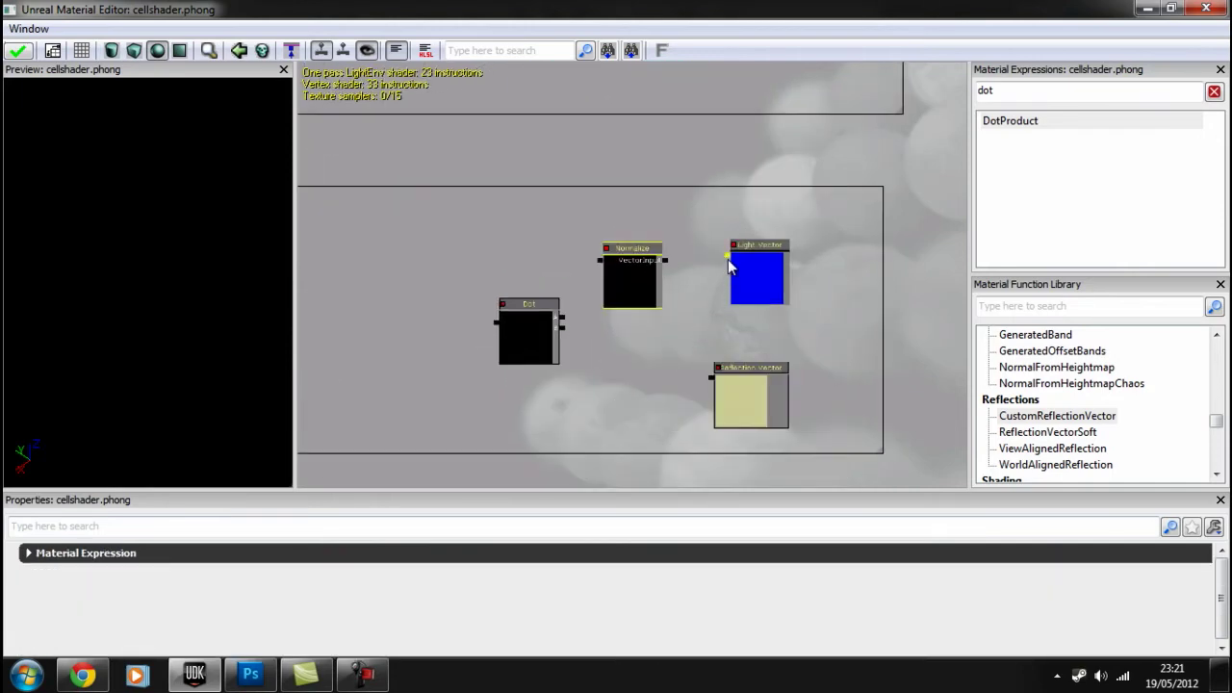
{"action": "mouse_move", "coordinate": [727, 256]}
{"action": "left_mouse_down"}
{"action": "mouse_move", "coordinate": [602, 262]}
{"action": "mouse_move", "coordinate": [594, 302]}
{"action": "mouse_move", "coordinate": [565, 317]}
{"action": "left_mouse_up"}
Duplicate the Specular Normalize node below itself and wire it between the Reflection Vector and the Dot's B input
{"action": "left_click", "coordinate": [640, 267]}
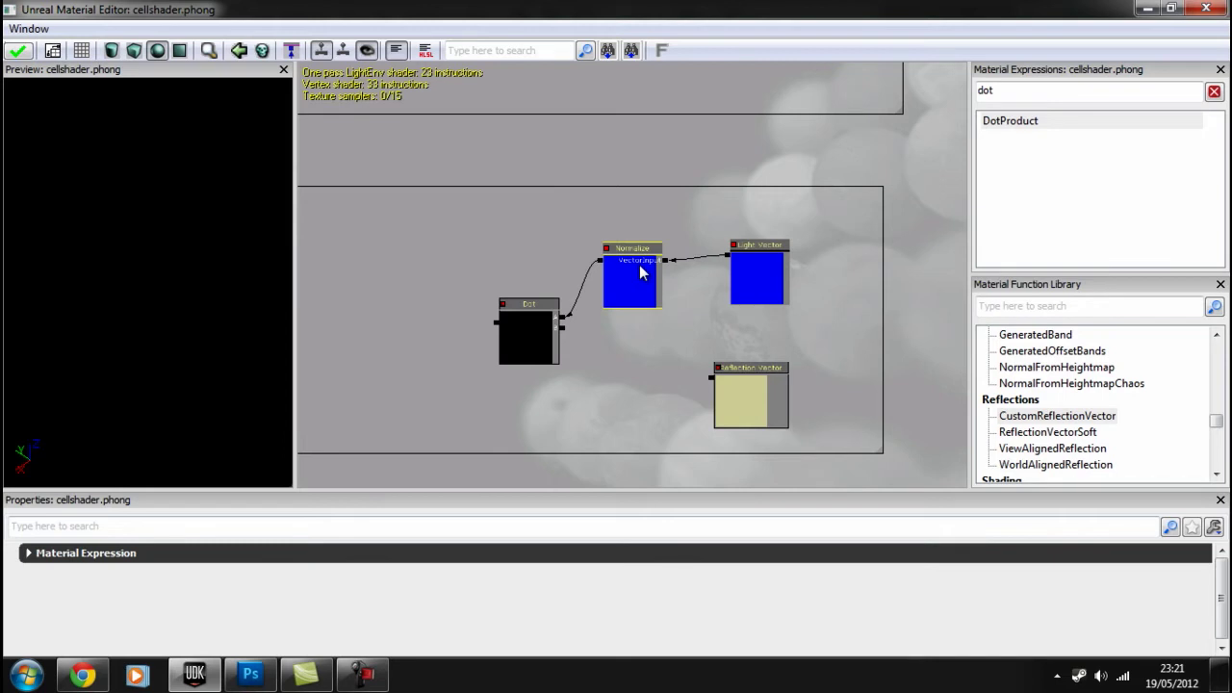
{"action": "key", "text": "ctrl+w"}
{"action": "left_click_drag", "start_coordinate": [641, 279], "coordinate": [653, 384]}
{"action": "left_click_drag", "start_coordinate": [546, 331], "coordinate": [584, 388]}
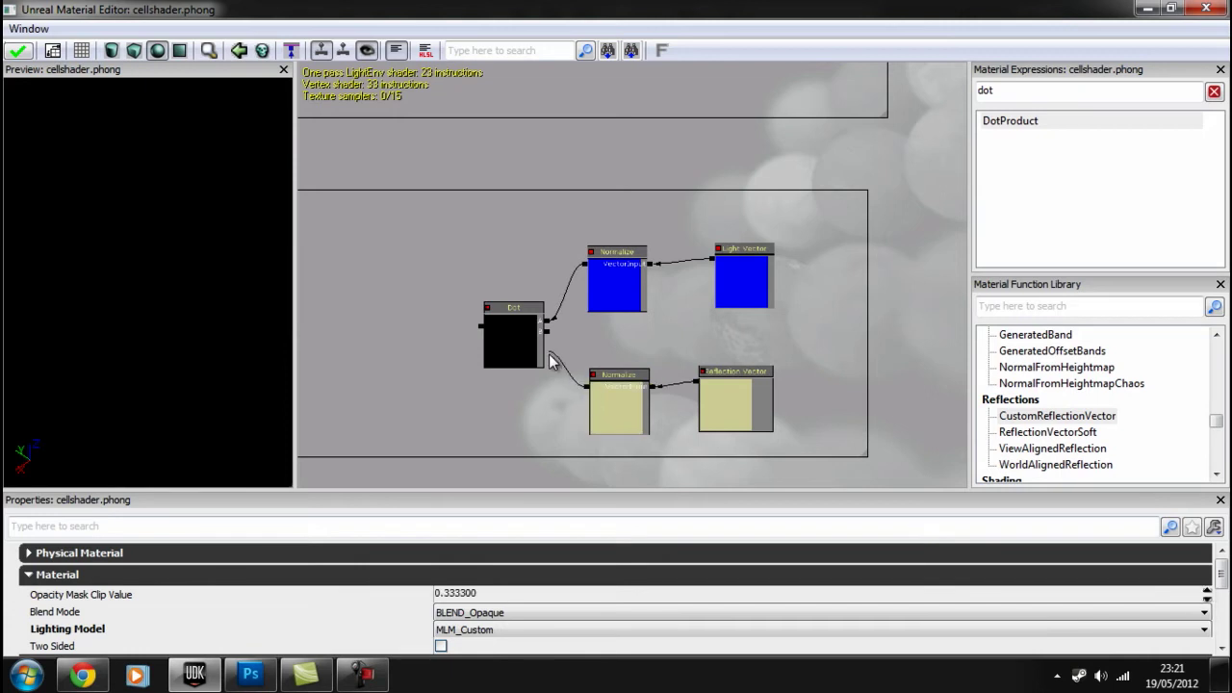
{"action": "left_click_drag", "start_coordinate": [549, 347], "coordinate": [547, 332]}
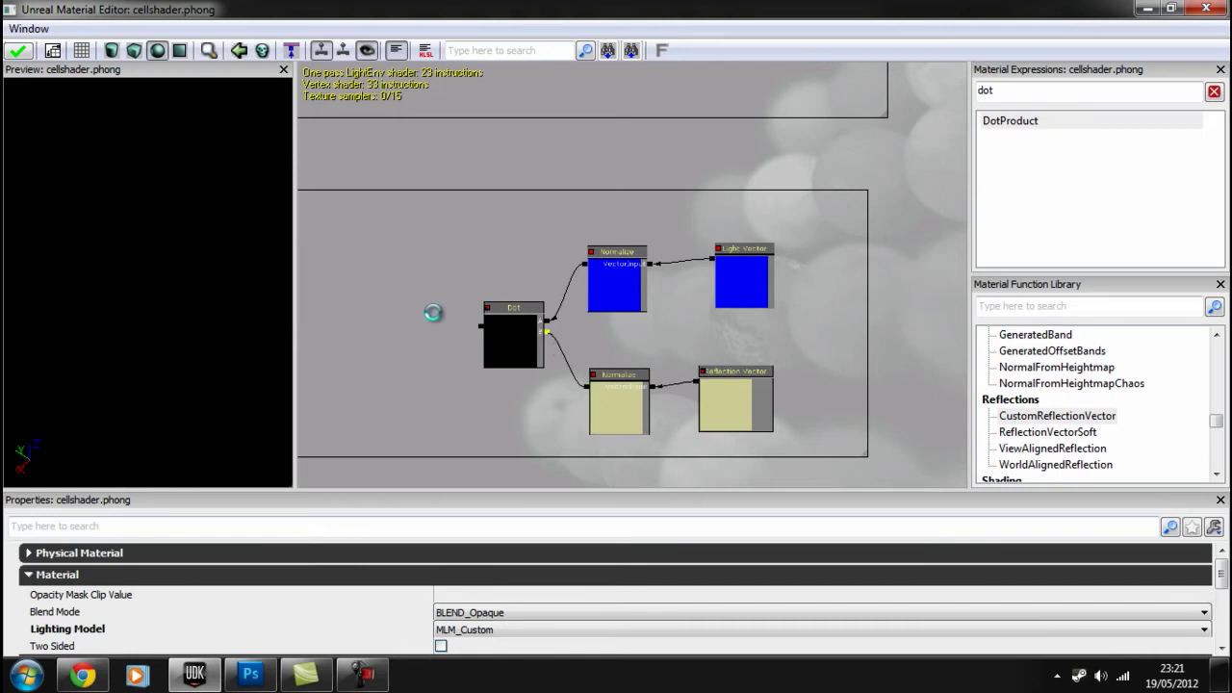
Add a second DotProduct node in the Specular box, on the output side of the existing Dot node
{"action": "left_click_drag", "start_coordinate": [384, 326], "coordinate": [602, 348]}
{"action": "scroll", "coordinate": [583, 295], "scroll_direction": "down", "scroll_amount": 1}
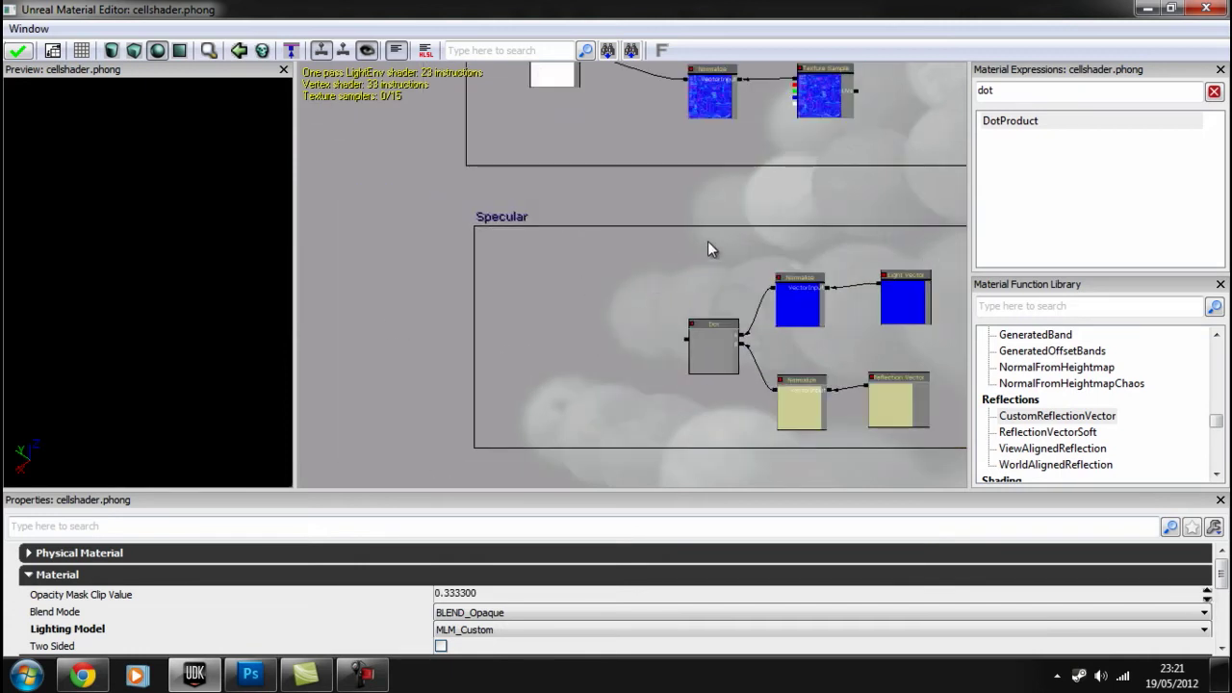
{"action": "left_click_drag", "start_coordinate": [685, 288], "coordinate": [656, 306]}
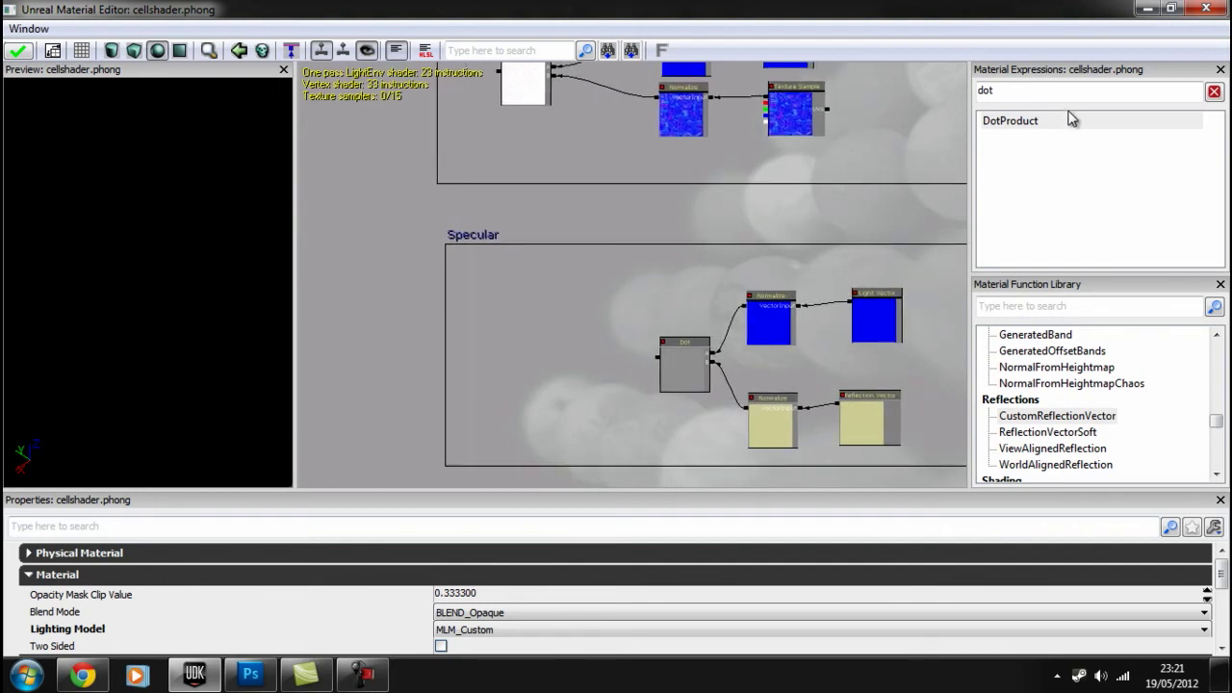
{"action": "left_click_drag", "start_coordinate": [1026, 122], "coordinate": [563, 269]}
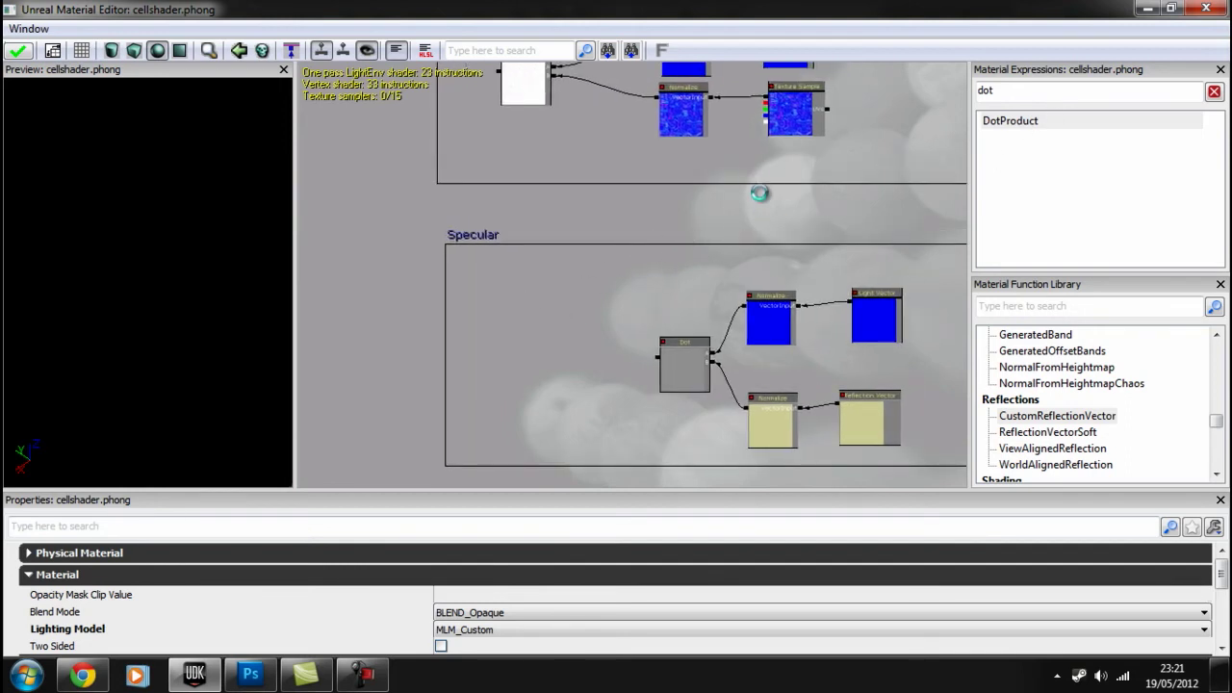
{"action": "left_click_drag", "start_coordinate": [756, 186], "coordinate": [511, 308]}
Connect the Lambert texture's Normalize node to the new Dot's A input and the first Specular Dot to its B input
{"action": "left_click_drag", "start_coordinate": [660, 96], "coordinate": [555, 314]}
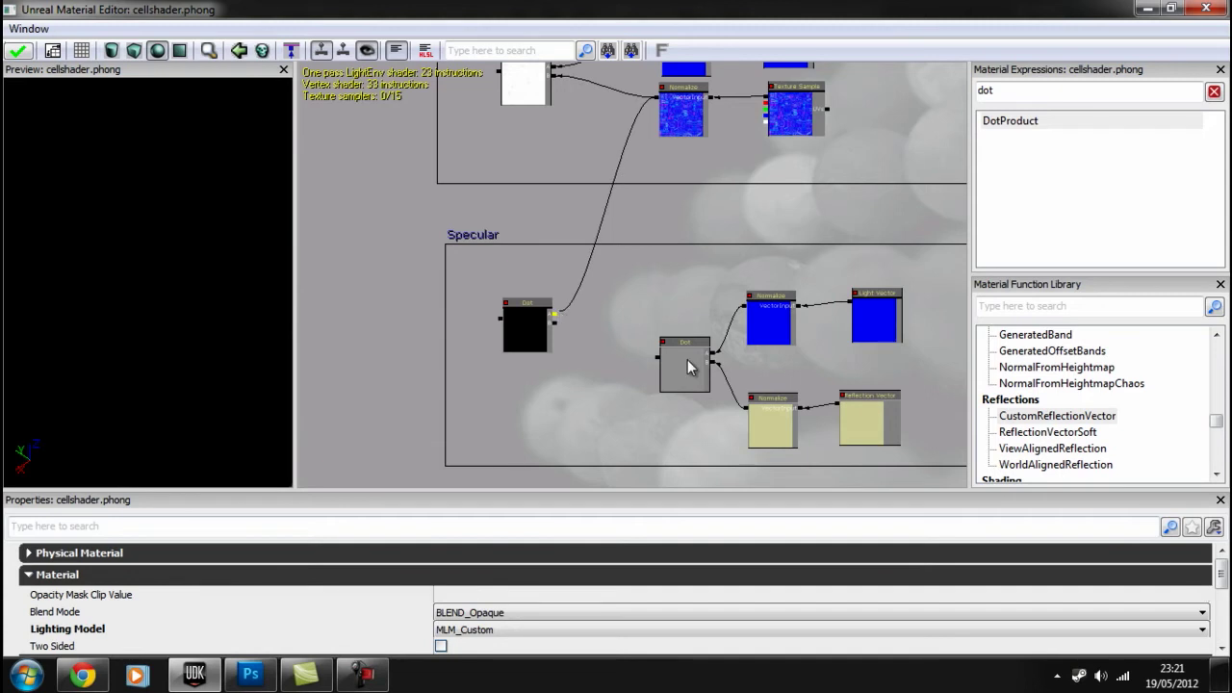
{"action": "left_click_drag", "start_coordinate": [658, 358], "coordinate": [554, 325]}
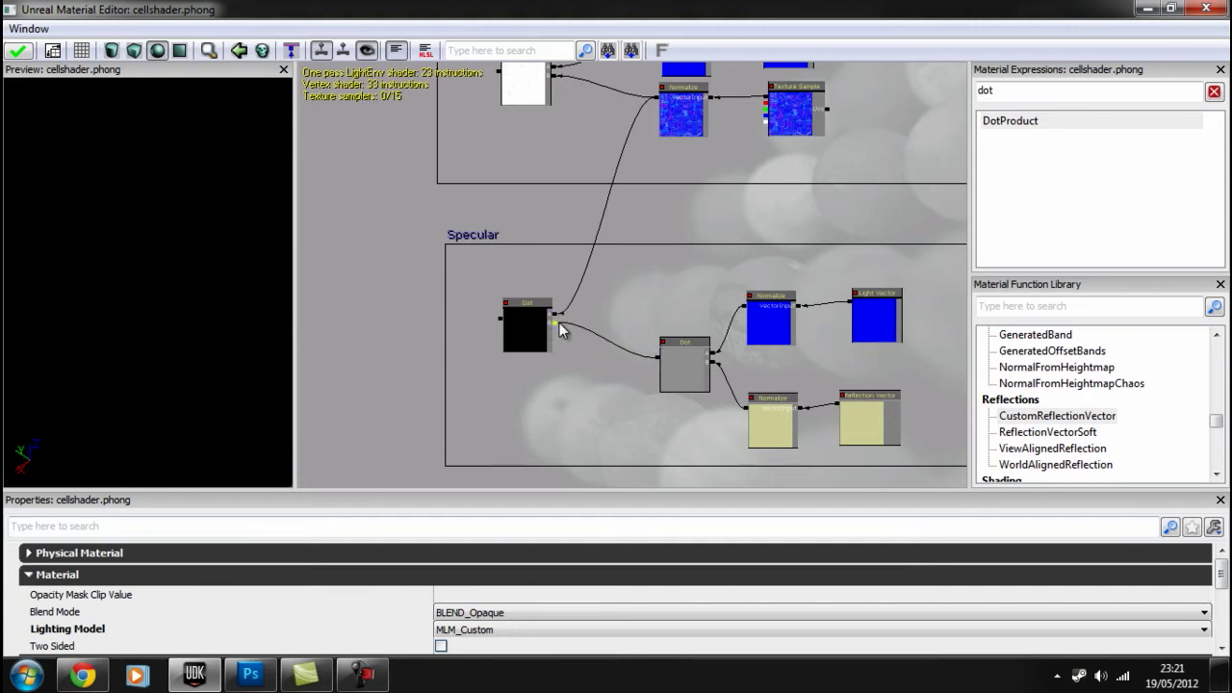
Examine the Lambert and Specular networks, following how the normalized vectors and the Texture Sample feed the Dot nodes
{"action": "left_click", "coordinate": [888, 418]}
{"action": "left_click", "coordinate": [368, 336]}
{"action": "left_click_drag", "start_coordinate": [360, 275], "coordinate": [659, 316]}
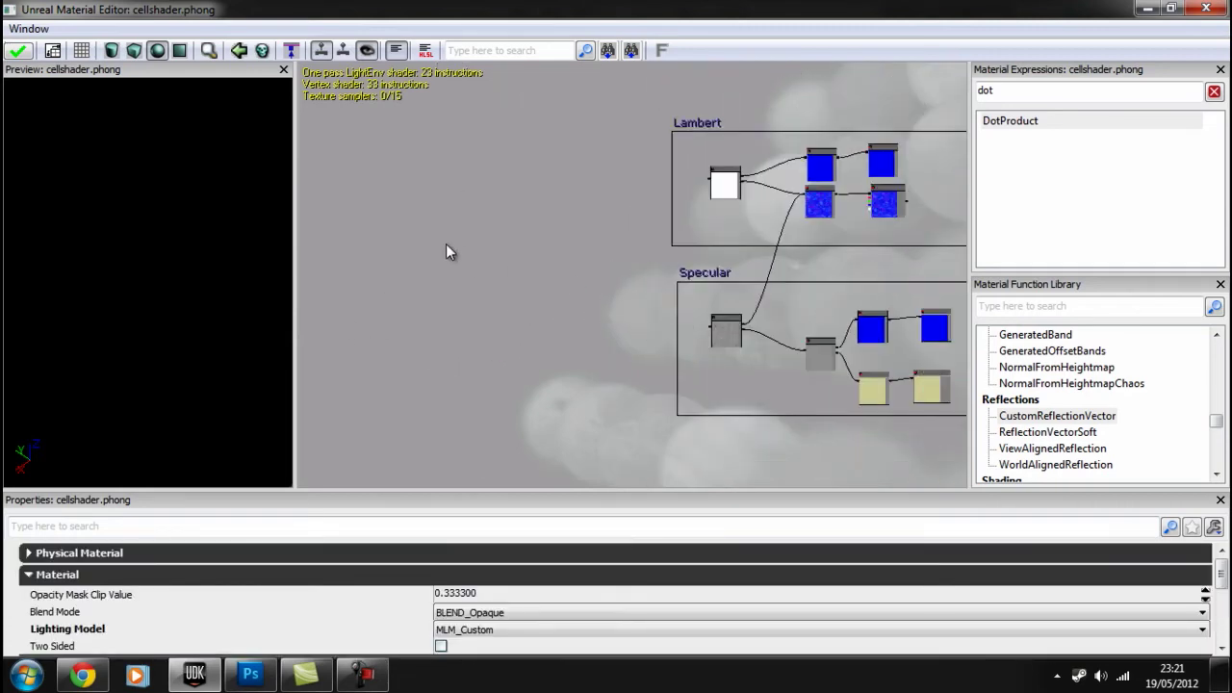
{"action": "left_click_drag", "start_coordinate": [448, 253], "coordinate": [506, 278]}
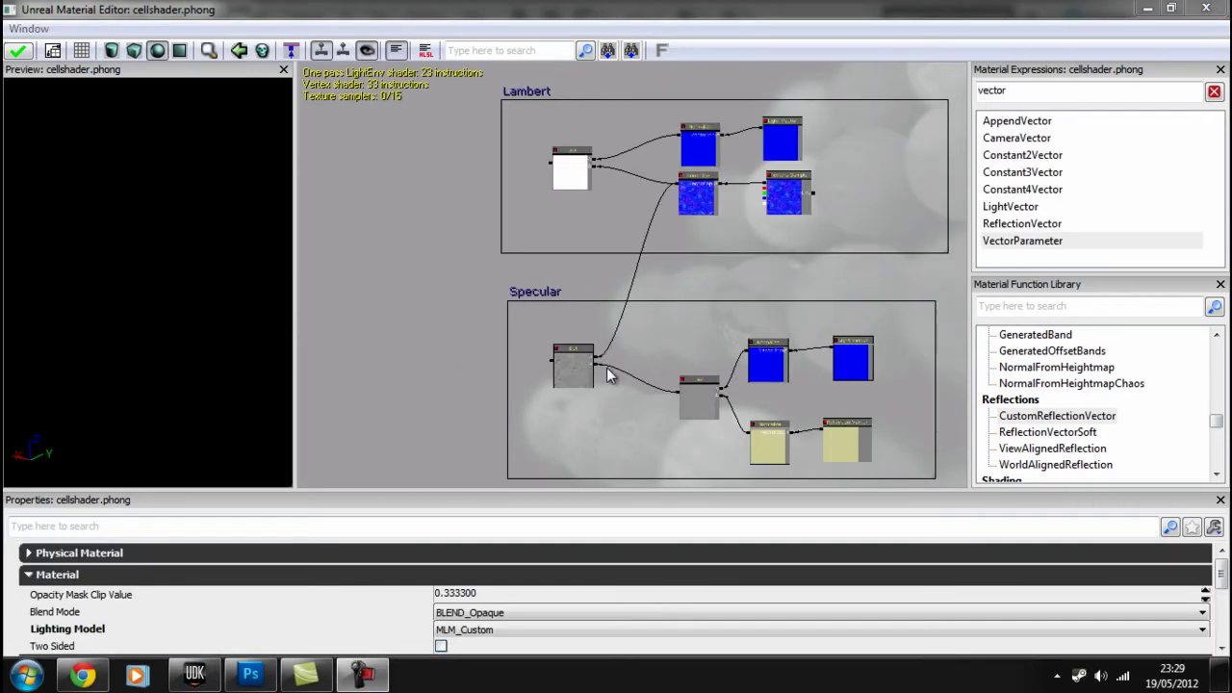
{"action": "left_click_drag", "start_coordinate": [652, 324], "coordinate": [624, 266]}
{"action": "scroll", "coordinate": [761, 323], "scroll_direction": "up", "scroll_amount": 5}
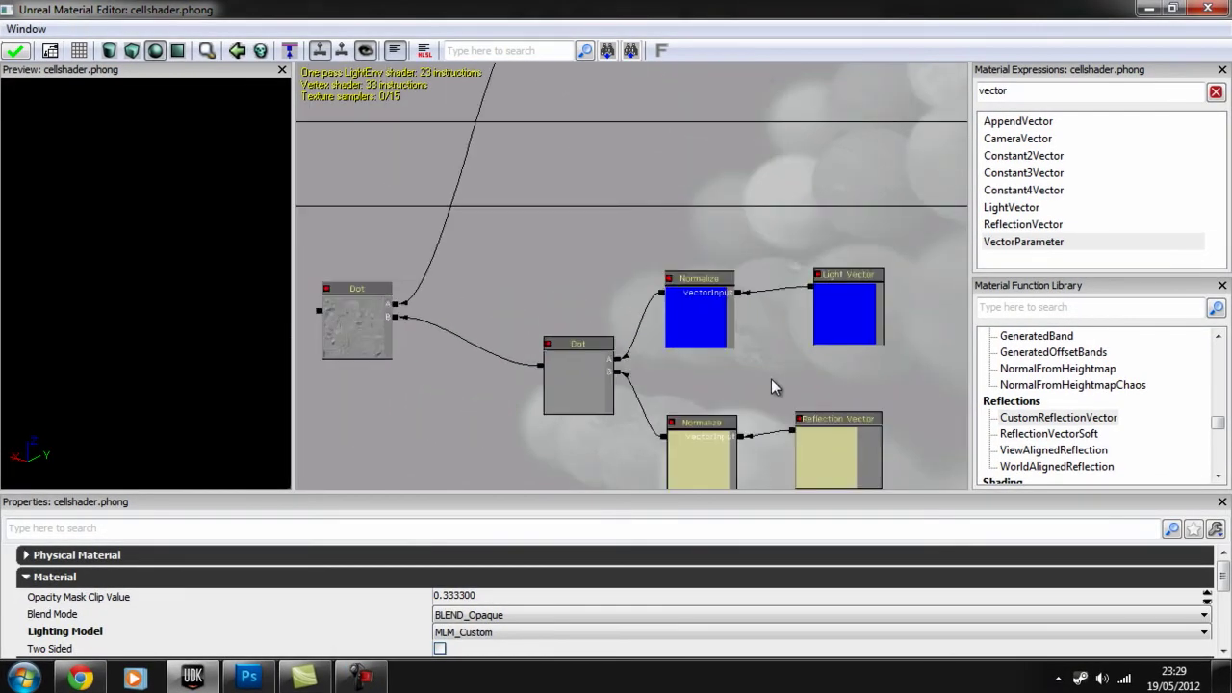
{"action": "scroll", "coordinate": [770, 385], "scroll_direction": "down", "scroll_amount": 1}
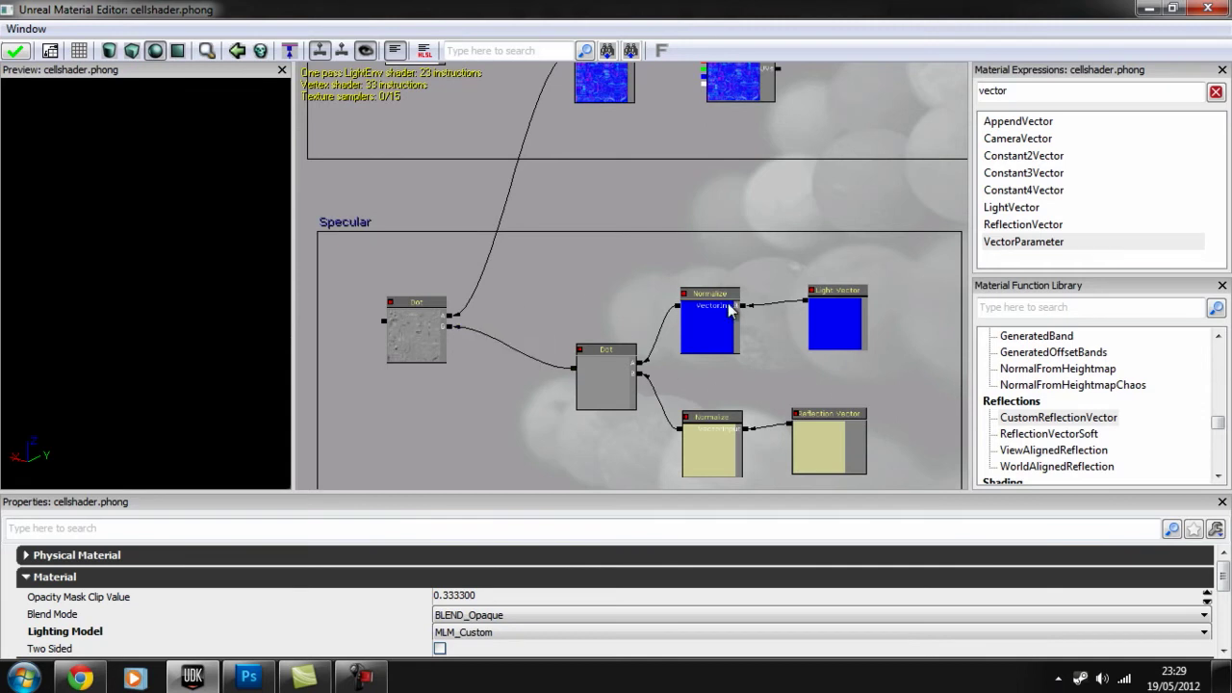
{"action": "left_click_drag", "start_coordinate": [531, 424], "coordinate": [502, 343]}
{"action": "left_click", "coordinate": [795, 331]}
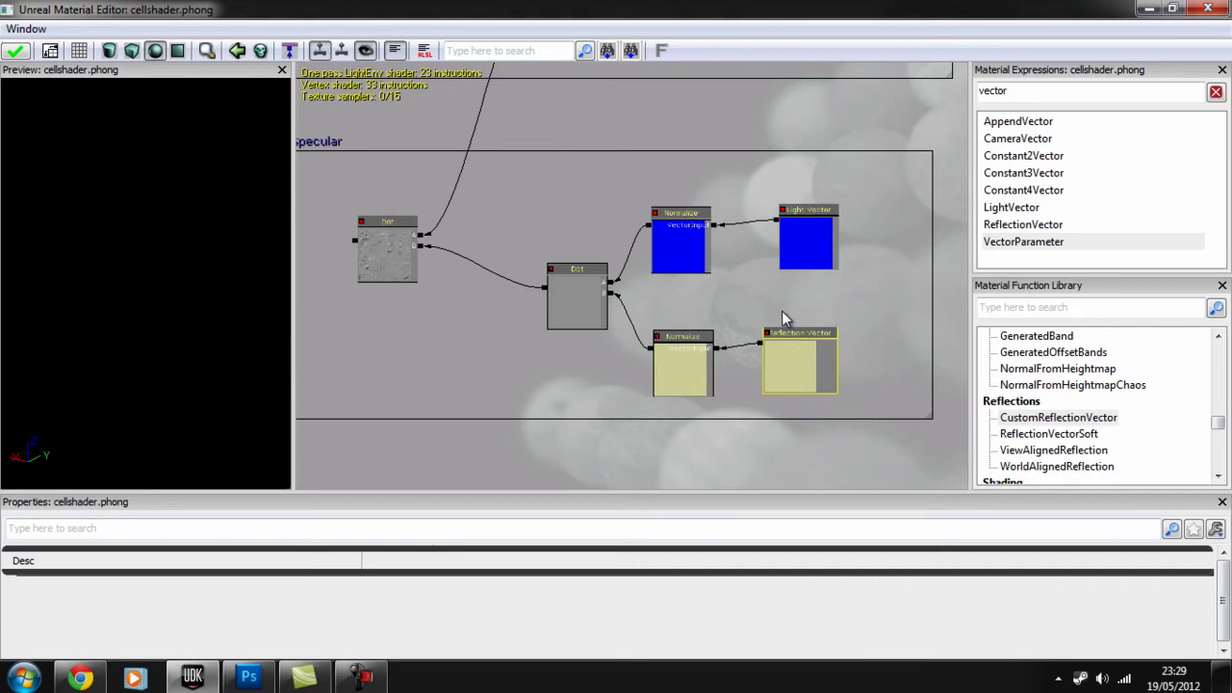
{"action": "left_click_drag", "start_coordinate": [695, 179], "coordinate": [654, 283]}
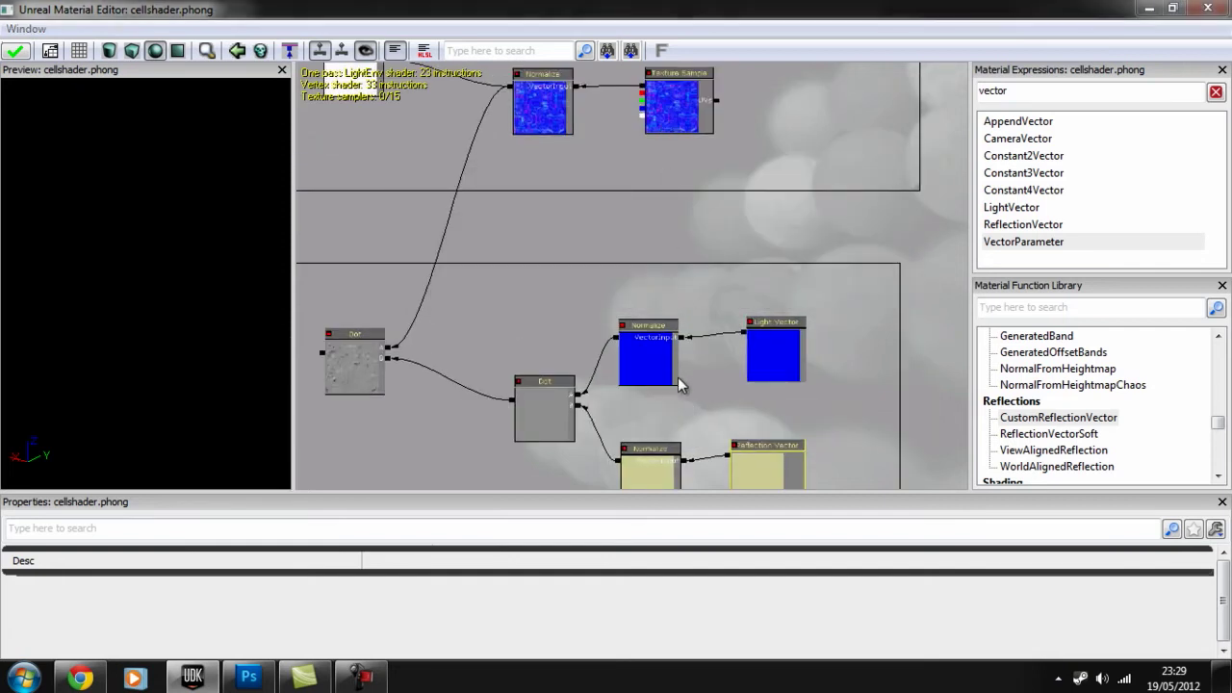
Add a CustomReflectionVector function node to the Specular box, beside the existing Reflection Vector node
{"action": "left_click", "coordinate": [689, 104]}
{"action": "left_click", "coordinate": [837, 424]}
{"action": "left_click_drag", "start_coordinate": [789, 446], "coordinate": [780, 371]}
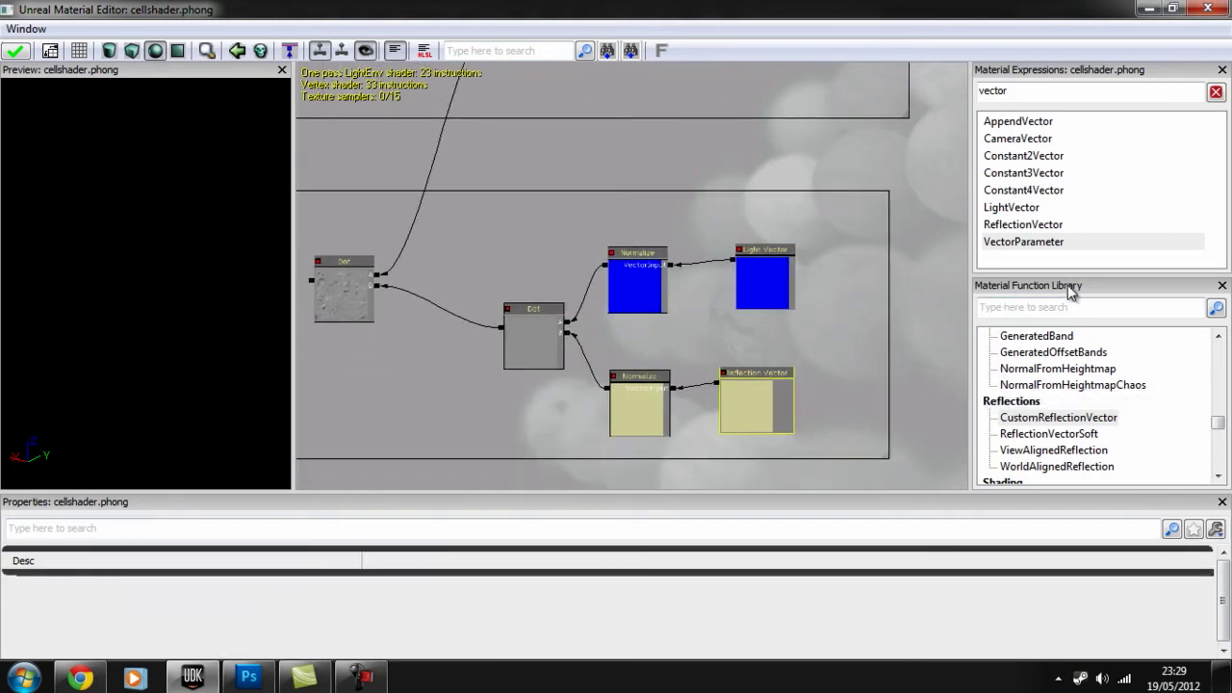
{"action": "left_click", "coordinate": [1047, 419]}
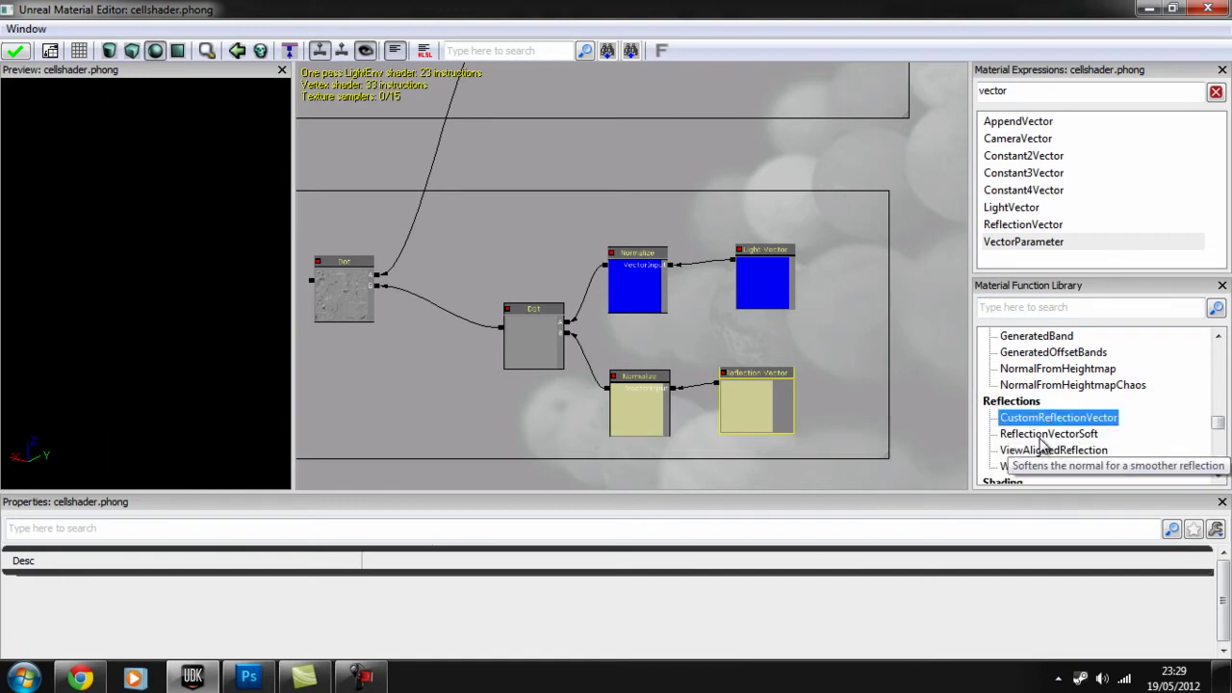
{"action": "left_click", "coordinate": [1030, 435]}
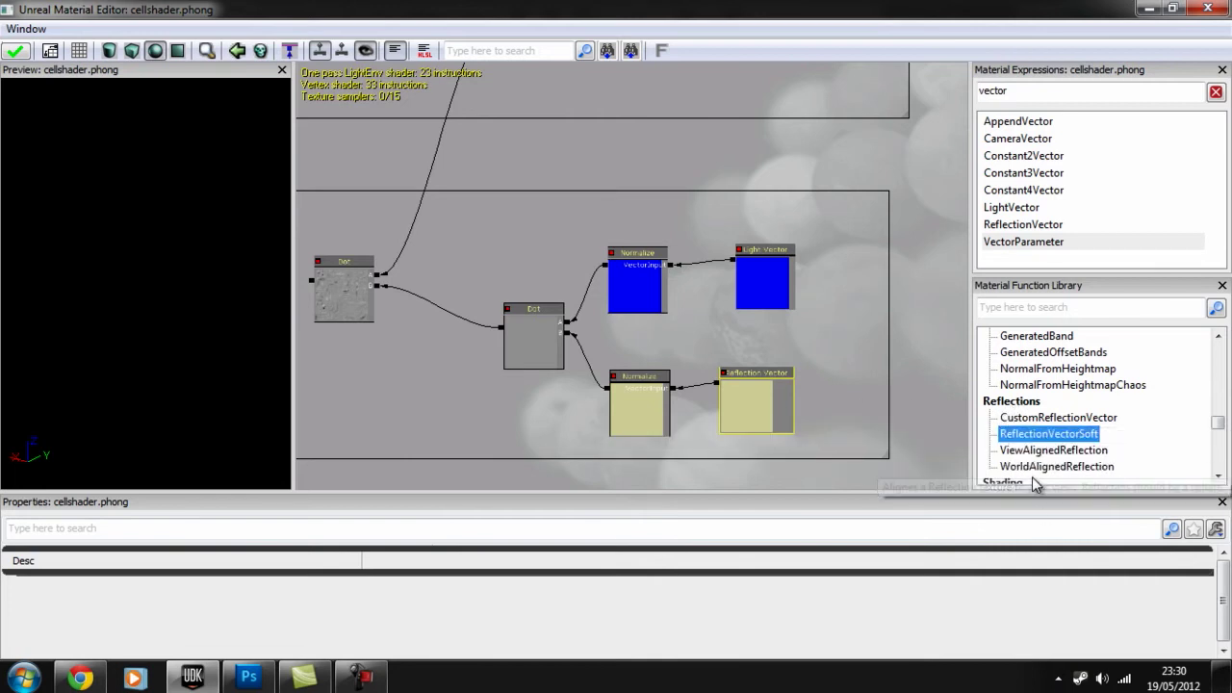
{"action": "left_click", "coordinate": [1057, 418]}
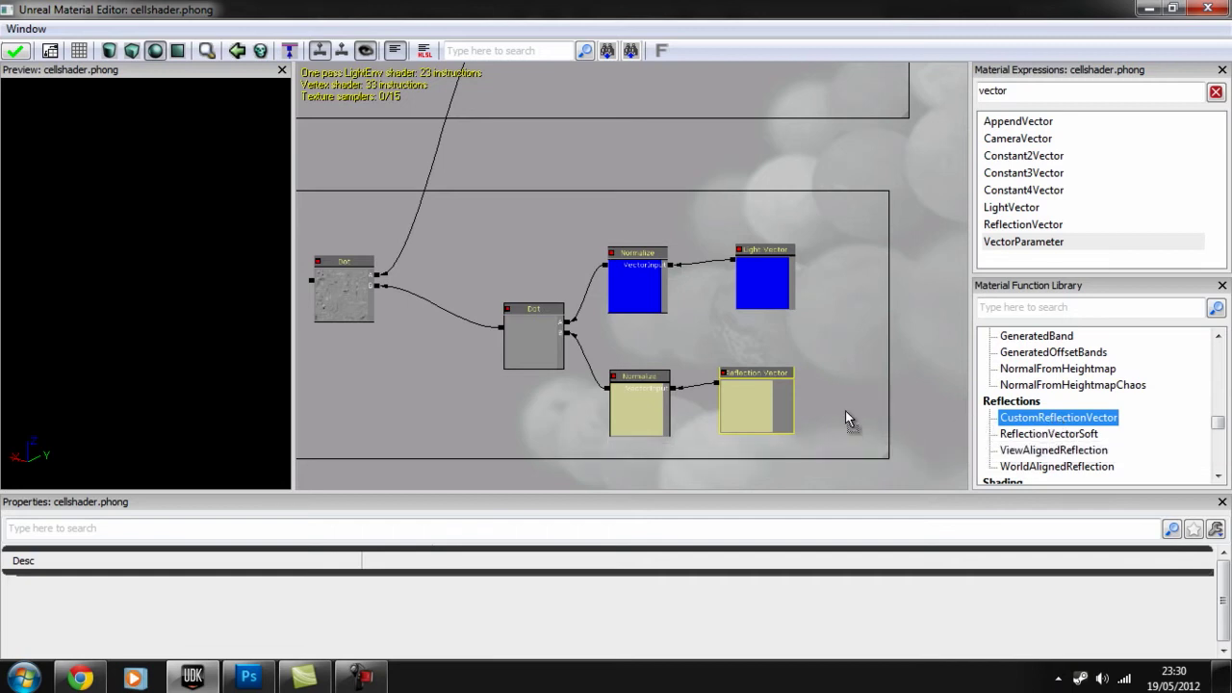
{"action": "left_click_drag", "start_coordinate": [845, 411], "coordinate": [845, 411]}
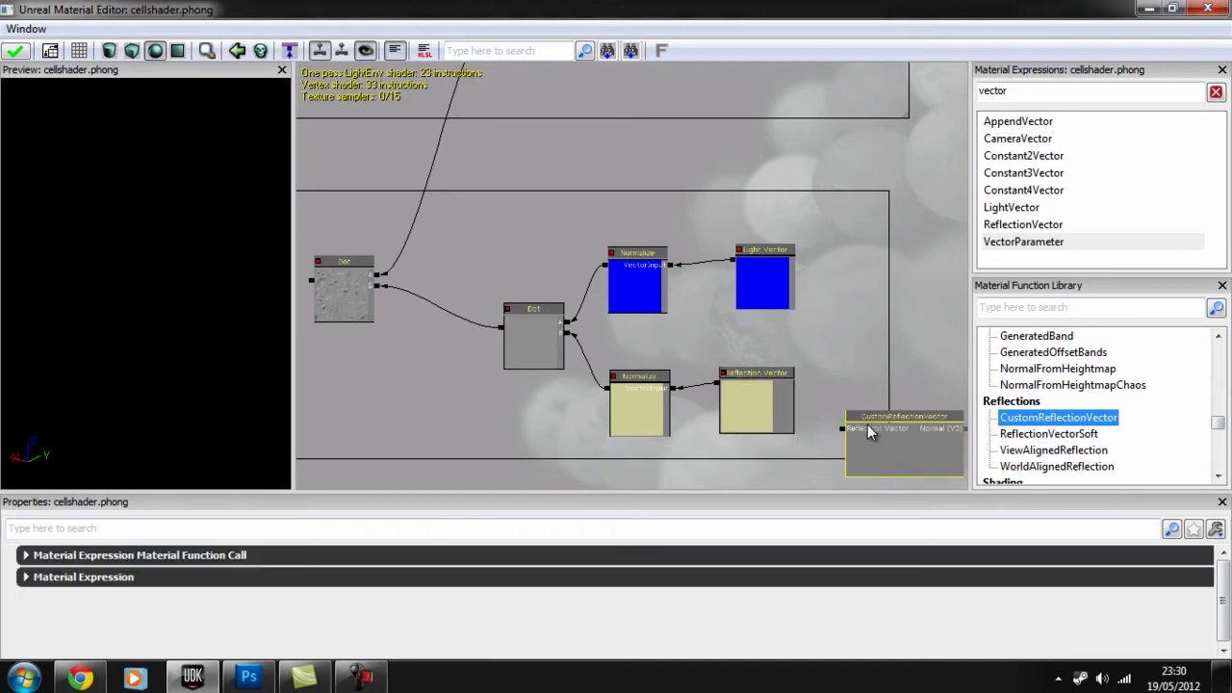
{"action": "left_click_drag", "start_coordinate": [921, 441], "coordinate": [847, 377]}
Delete the plain Reflection Vector node and connect CustomReflectionVector to the lower Specular Normalize node in its place
{"action": "left_click", "coordinate": [750, 399]}
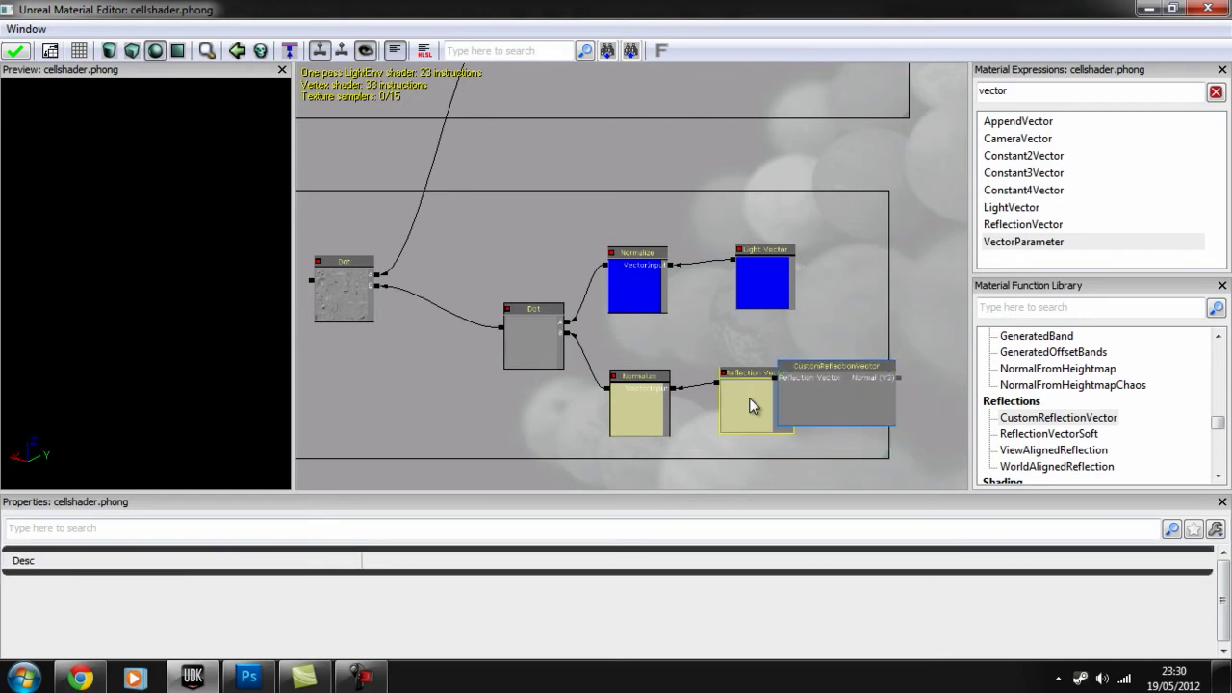
{"action": "key", "text": "Delete"}
{"action": "left_click", "coordinate": [830, 399]}
{"action": "left_click_drag", "start_coordinate": [830, 409], "coordinate": [771, 428]}
{"action": "left_click_drag", "start_coordinate": [719, 397], "coordinate": [674, 388]}
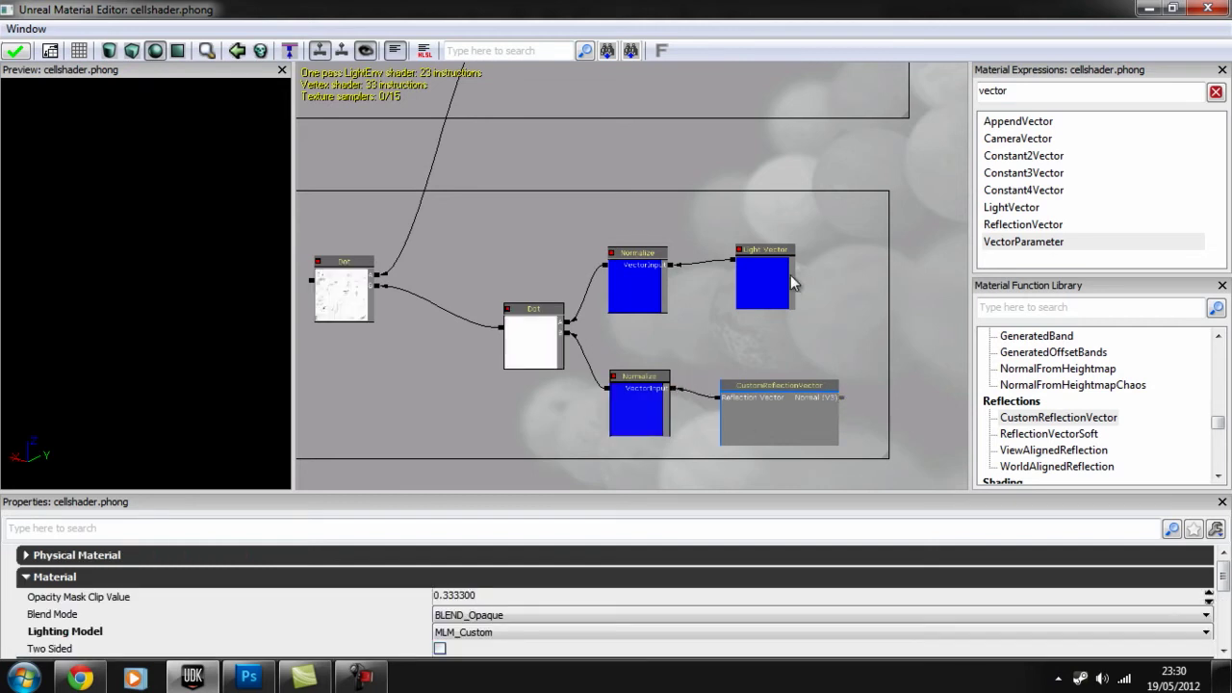
Connect the Lambert normal map's Texture Sample output to the Normal input of CustomReflectionVector
{"action": "left_click_drag", "start_coordinate": [785, 305], "coordinate": [762, 414]}
{"action": "left_click", "coordinate": [621, 123]}
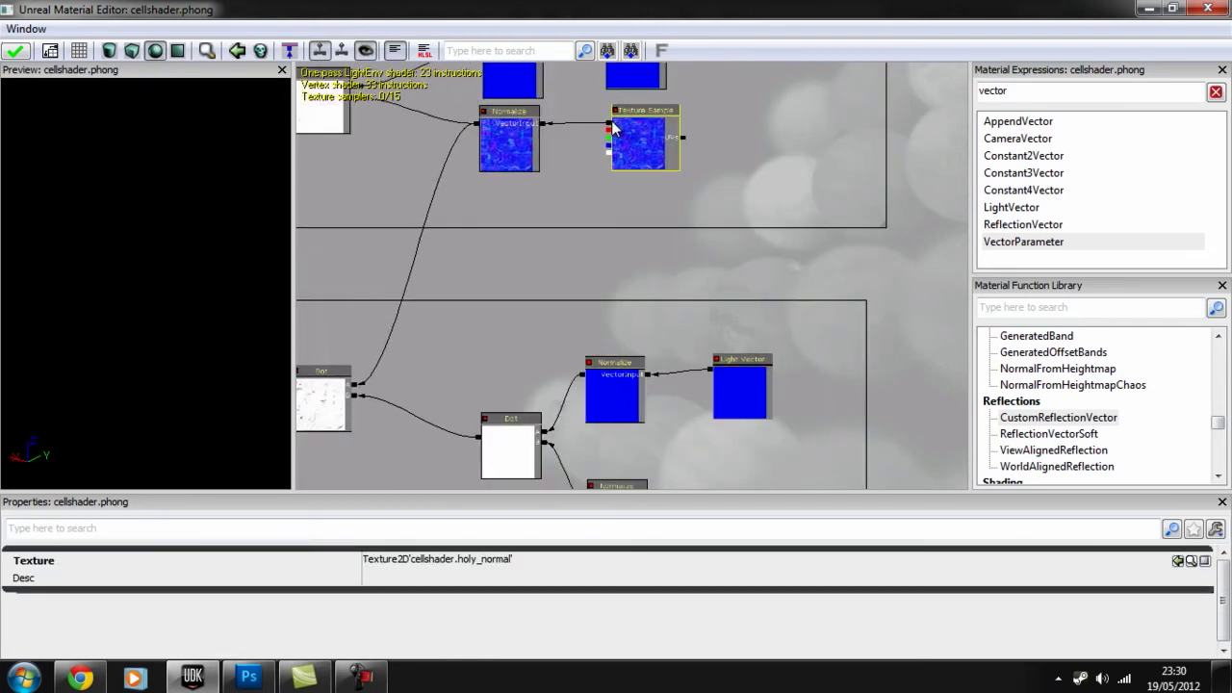
{"action": "left_click_drag", "start_coordinate": [609, 123], "coordinate": [785, 413]}
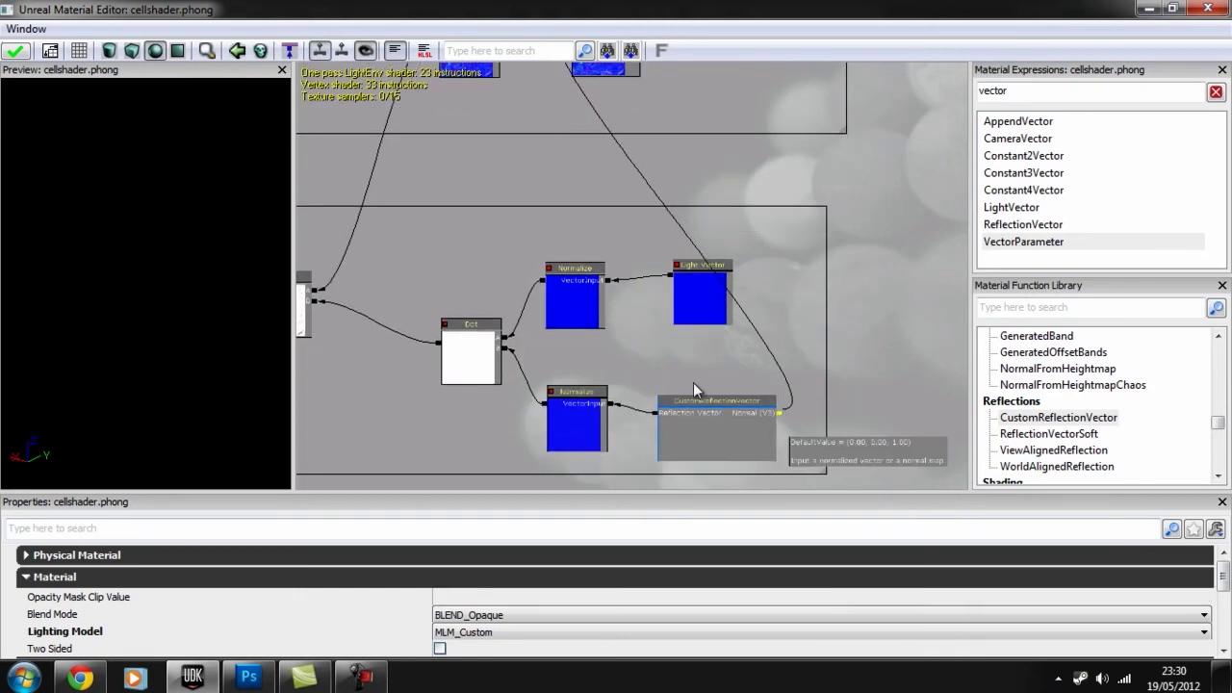
Delete the outermost Dot node in the Specular box, the one fed by the Lambert Normalize node
{"action": "left_click_drag", "start_coordinate": [561, 357], "coordinate": [660, 322]}
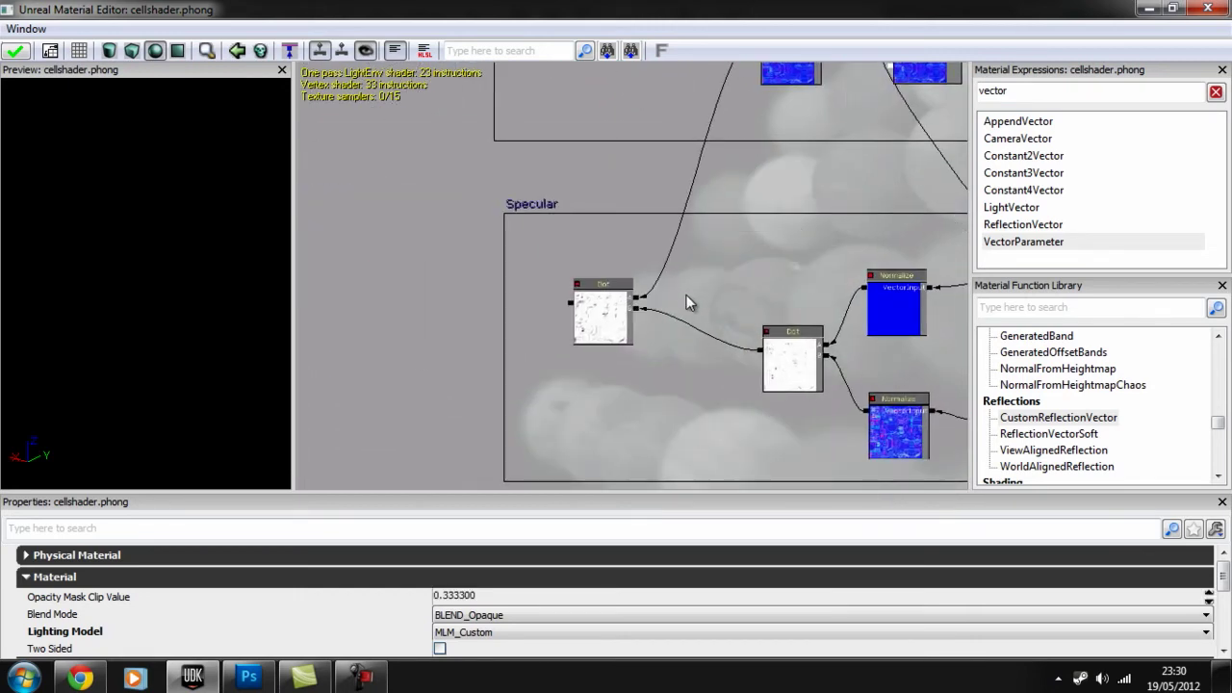
{"action": "left_click_drag", "start_coordinate": [704, 242], "coordinate": [592, 324]}
{"action": "left_click", "coordinate": [518, 404]}
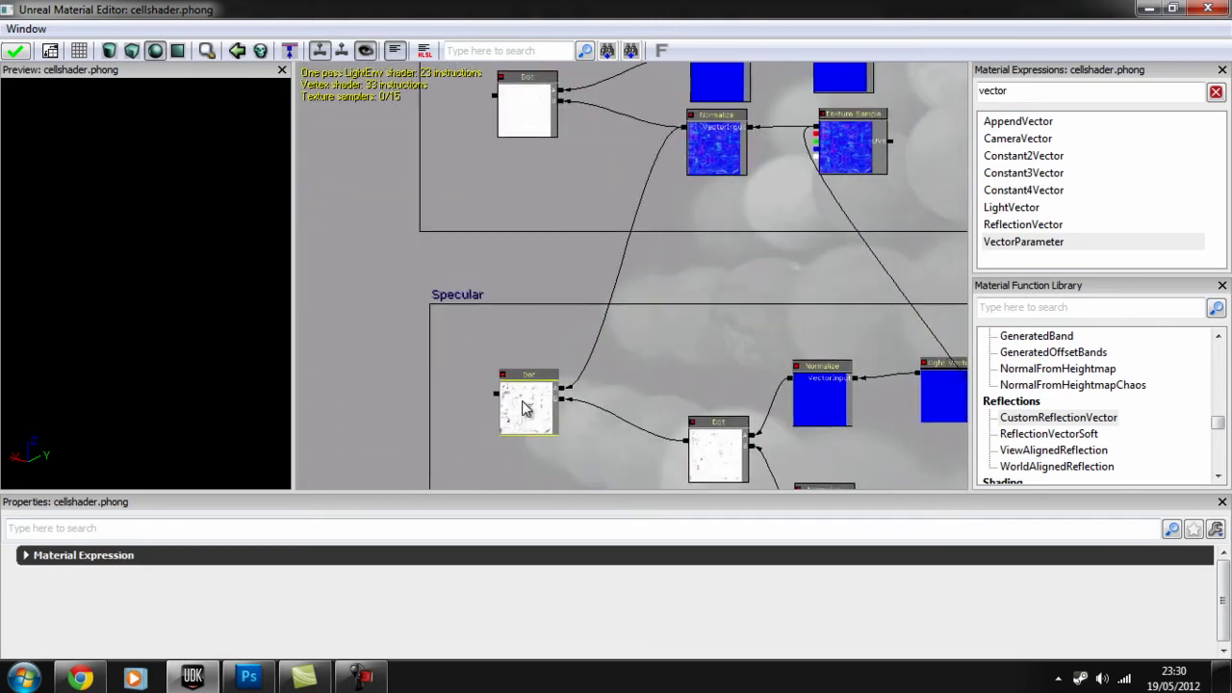
{"action": "key", "text": "Delete"}
Reposition the remaining Dot, Normalize, Light Vector and CustomReflectionVector nodes so they sit neatly inside the Specular box
{"action": "left_click_drag", "start_coordinate": [735, 371], "coordinate": [639, 263]}
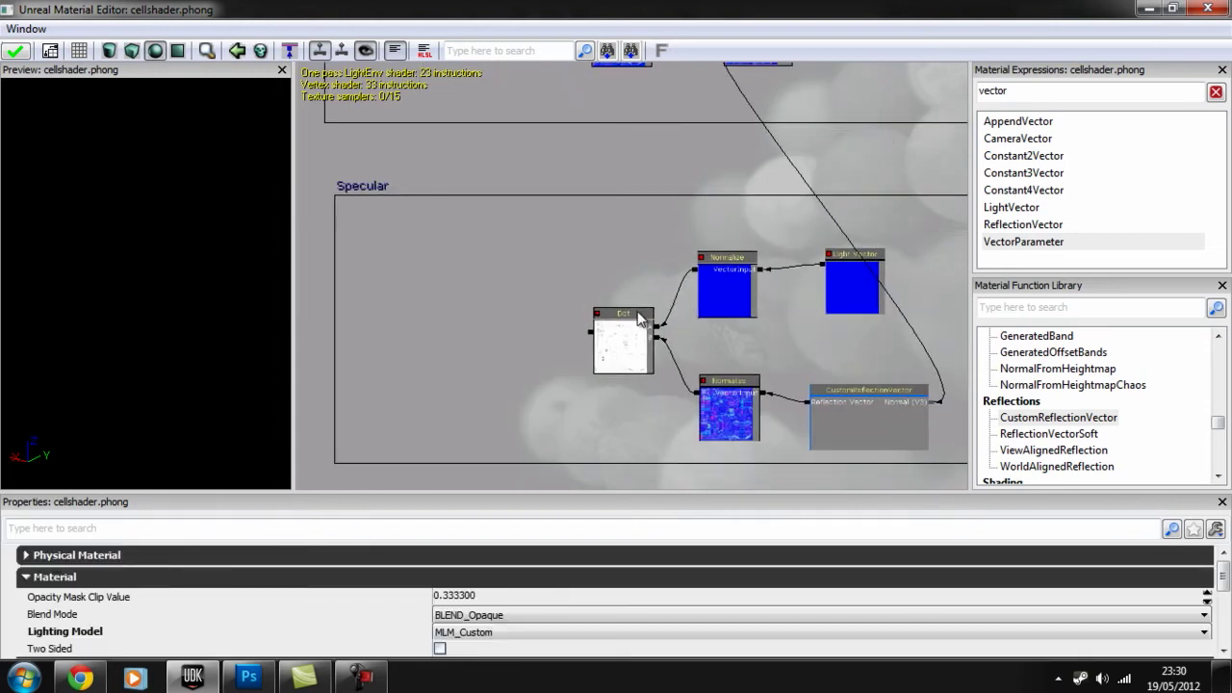
{"action": "left_click", "coordinate": [631, 325]}
{"action": "left_click", "coordinate": [724, 383], "text": "ctrl"}
{"action": "left_click", "coordinate": [723, 275], "text": "ctrl"}
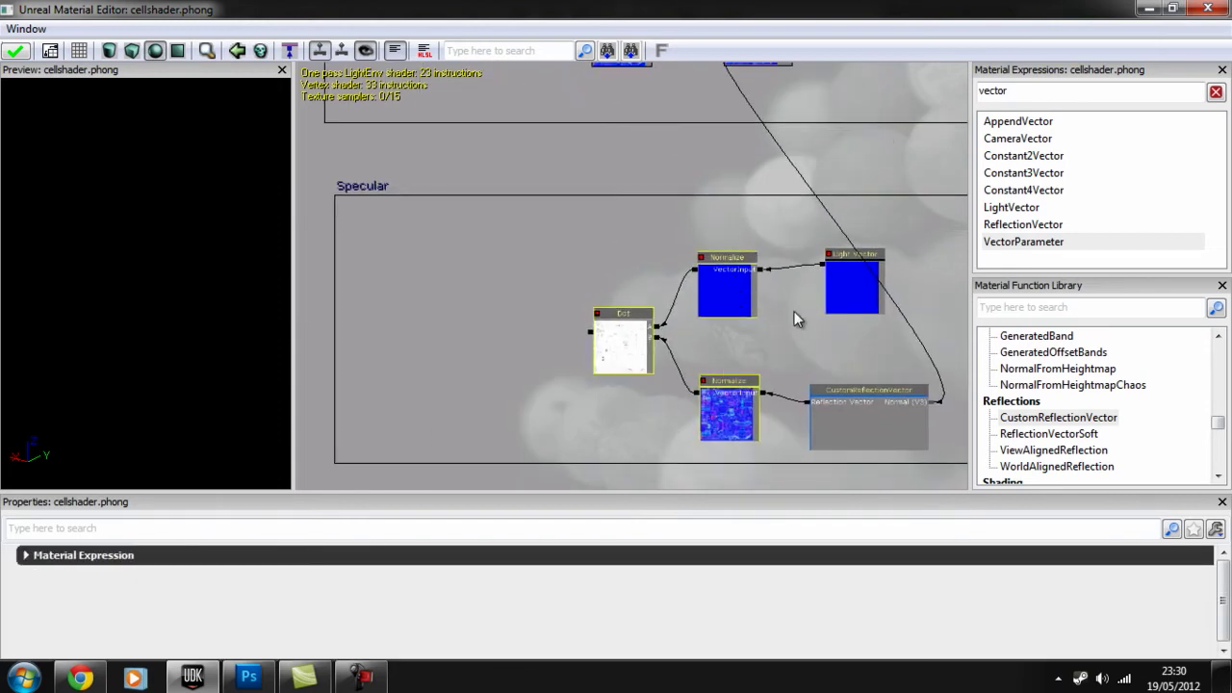
{"action": "left_click", "coordinate": [844, 286], "text": "ctrl"}
{"action": "left_click_drag", "start_coordinate": [731, 306], "coordinate": [633, 295], "text": "ctrl"}
{"action": "left_click", "coordinate": [867, 440]}
{"action": "left_click_drag", "start_coordinate": [866, 440], "coordinate": [762, 398], "text": "ctrl"}
{"action": "left_click_drag", "start_coordinate": [533, 199], "coordinate": [560, 236]}
{"action": "scroll", "coordinate": [649, 261], "scroll_direction": "down", "scroll_amount": 3}
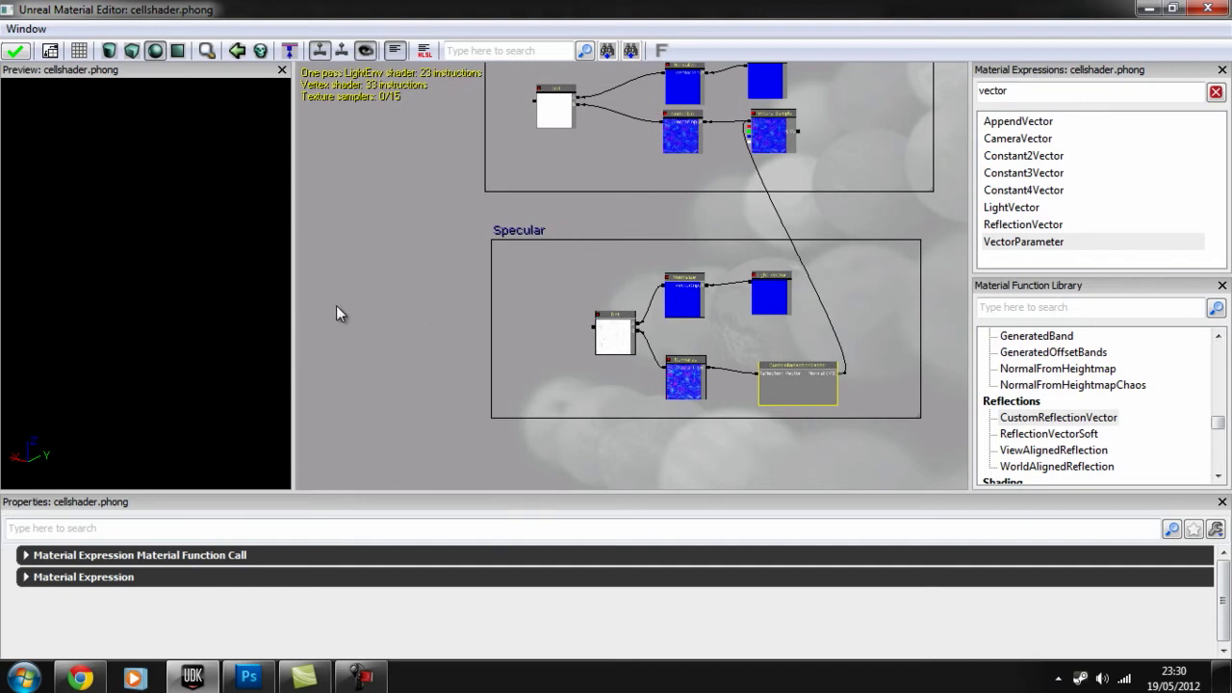
Add a Power node outside the Specular box and connect the Specular Dot's output to its Base input
{"action": "left_click", "coordinate": [619, 332]}
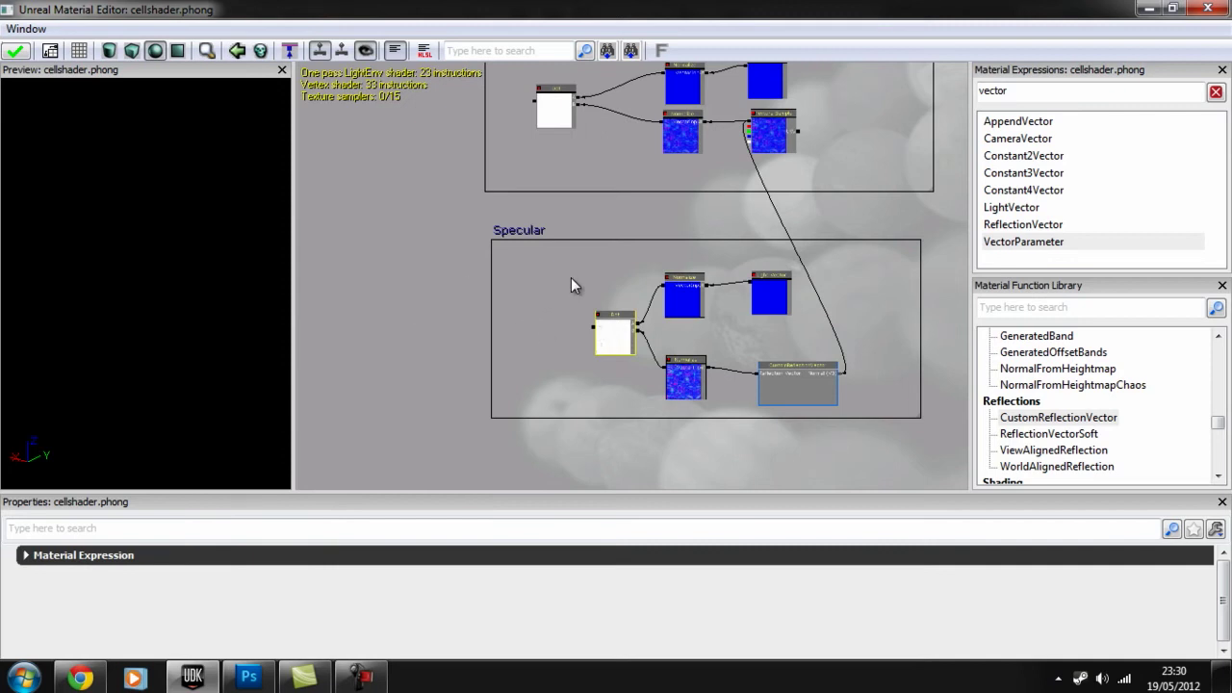
{"action": "left_click_drag", "start_coordinate": [447, 318], "coordinate": [720, 310]}
{"action": "double_click", "coordinate": [1018, 92]}
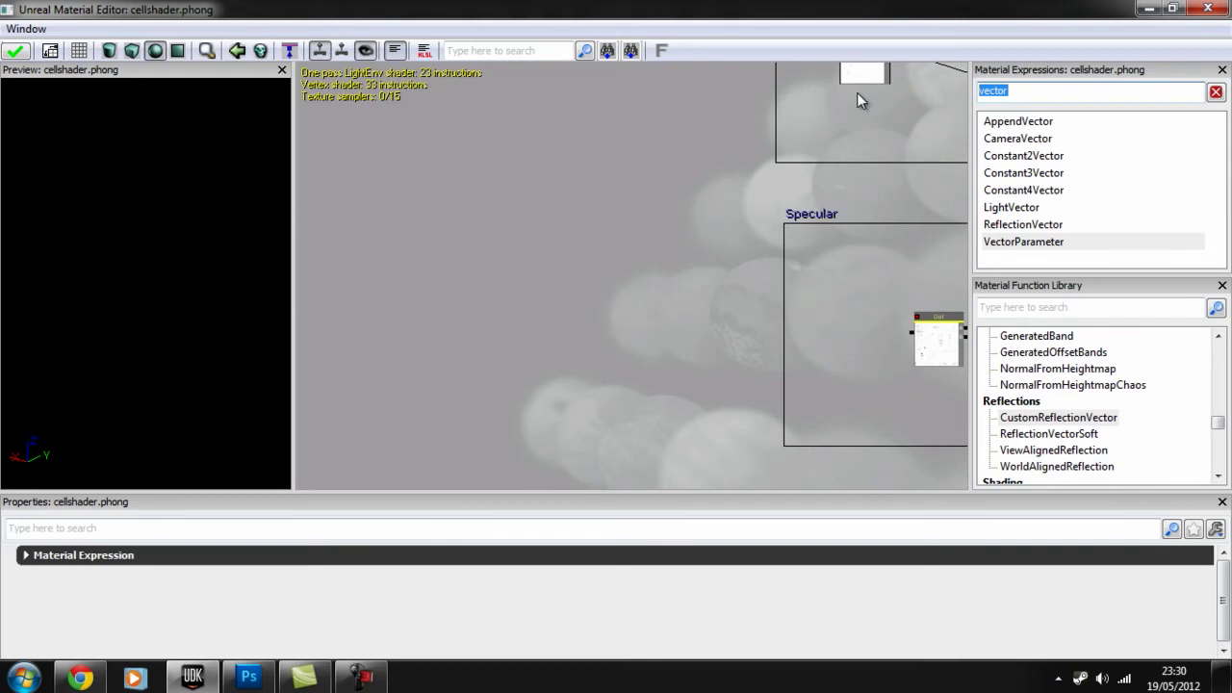
{"action": "type", "text": "powe"}
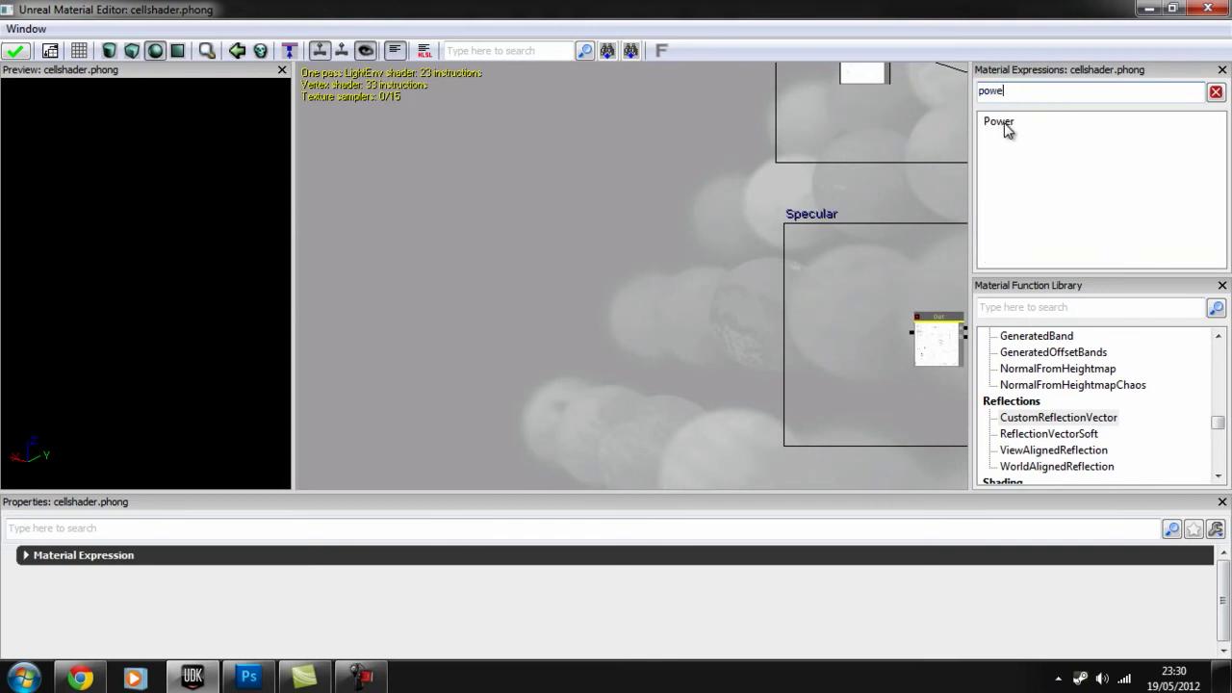
{"action": "left_click_drag", "start_coordinate": [1006, 127], "coordinate": [624, 304]}
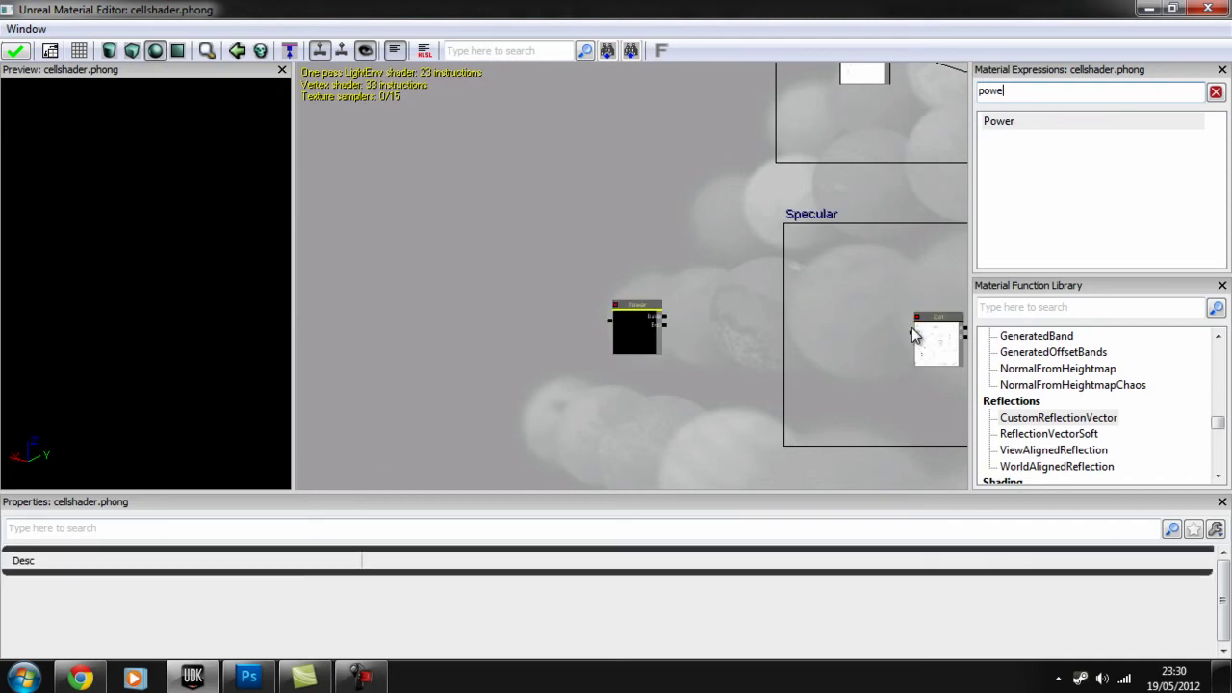
{"action": "left_click_drag", "start_coordinate": [910, 337], "coordinate": [709, 313]}
{"action": "scroll", "coordinate": [647, 328], "scroll_direction": "up", "scroll_amount": 3}
{"action": "scroll", "coordinate": [737, 252], "scroll_direction": "down", "scroll_amount": 3}
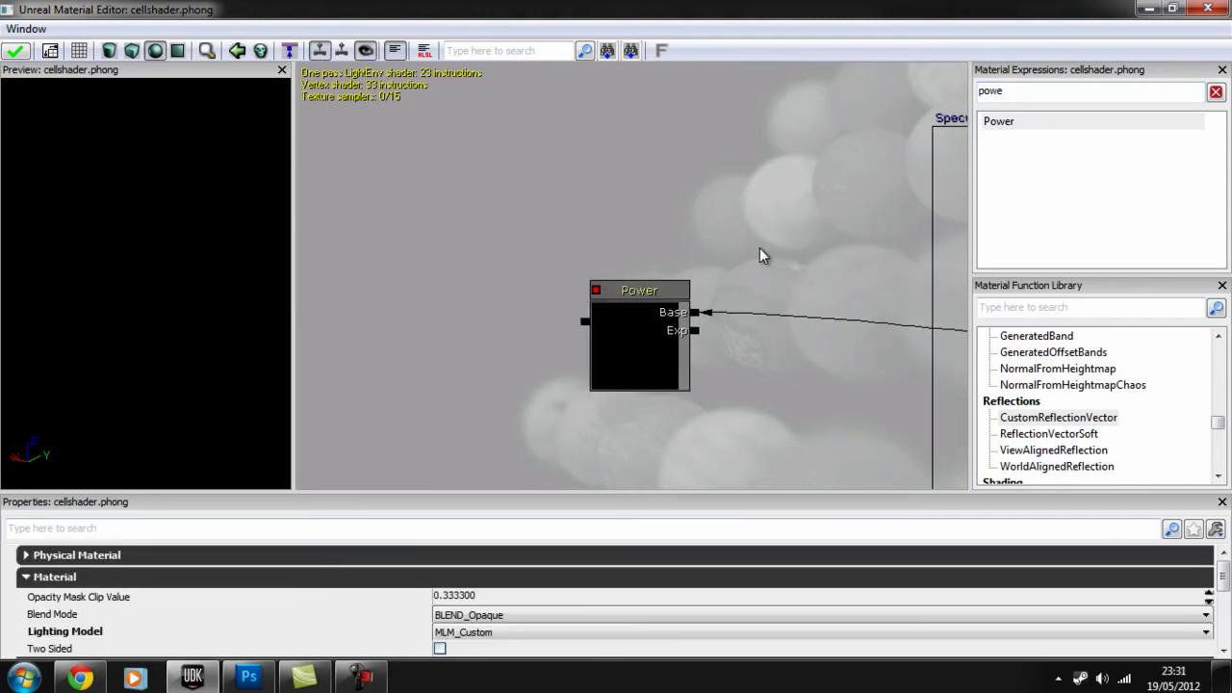
Add a ScalarParameter node below the Power node's inputs and name it Spec Power
{"action": "scroll", "coordinate": [809, 208], "scroll_direction": "down", "scroll_amount": 2}
{"action": "double_click", "coordinate": [1022, 92]}
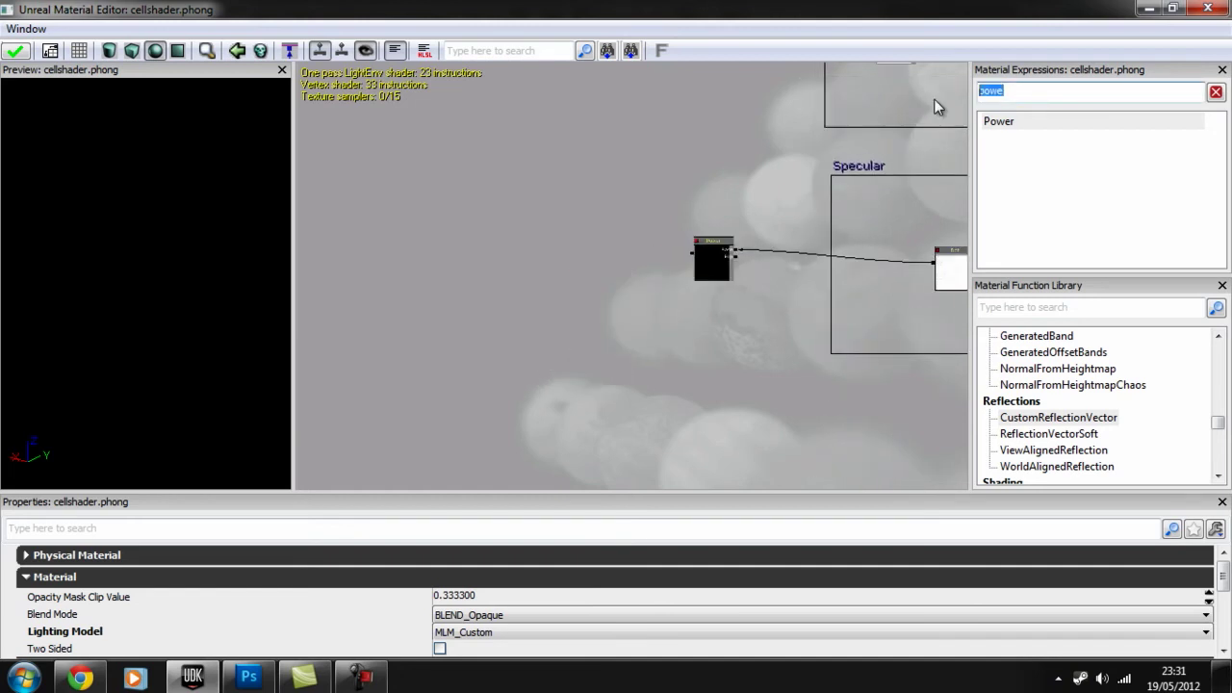
{"action": "type", "text": "scal"}
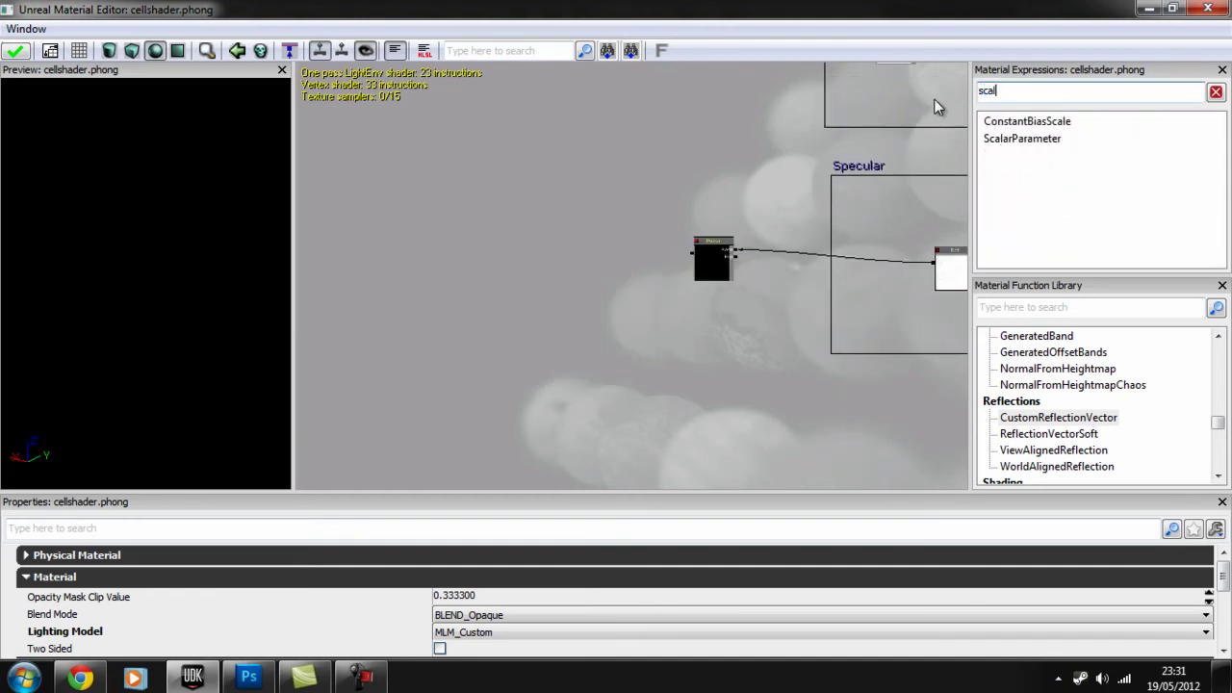
{"action": "left_click_drag", "start_coordinate": [1024, 141], "coordinate": [756, 303]}
{"action": "left_click", "coordinate": [426, 583]}
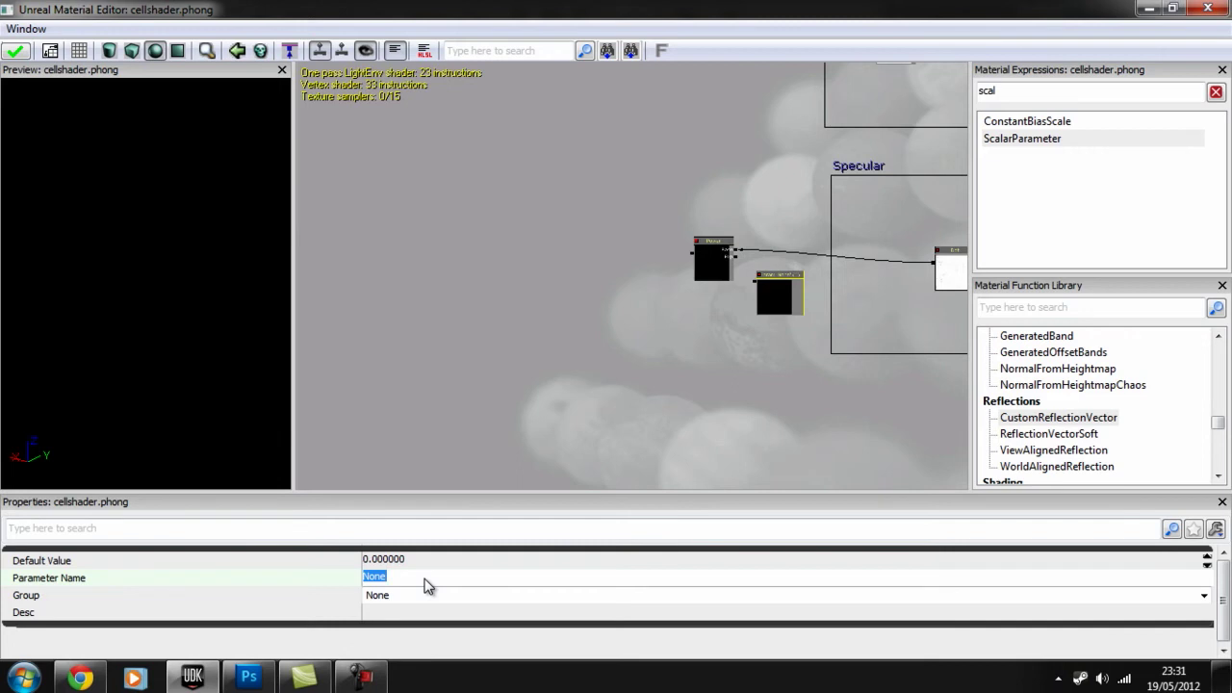
{"action": "type", "text": "spec power"}
{"action": "key", "text": "Return"}
Connect the Spec Power parameter to the Power node's Exp input
{"action": "left_click_drag", "start_coordinate": [690, 326], "coordinate": [577, 387]}
{"action": "scroll", "coordinate": [577, 385], "scroll_direction": "up", "scroll_amount": 3}
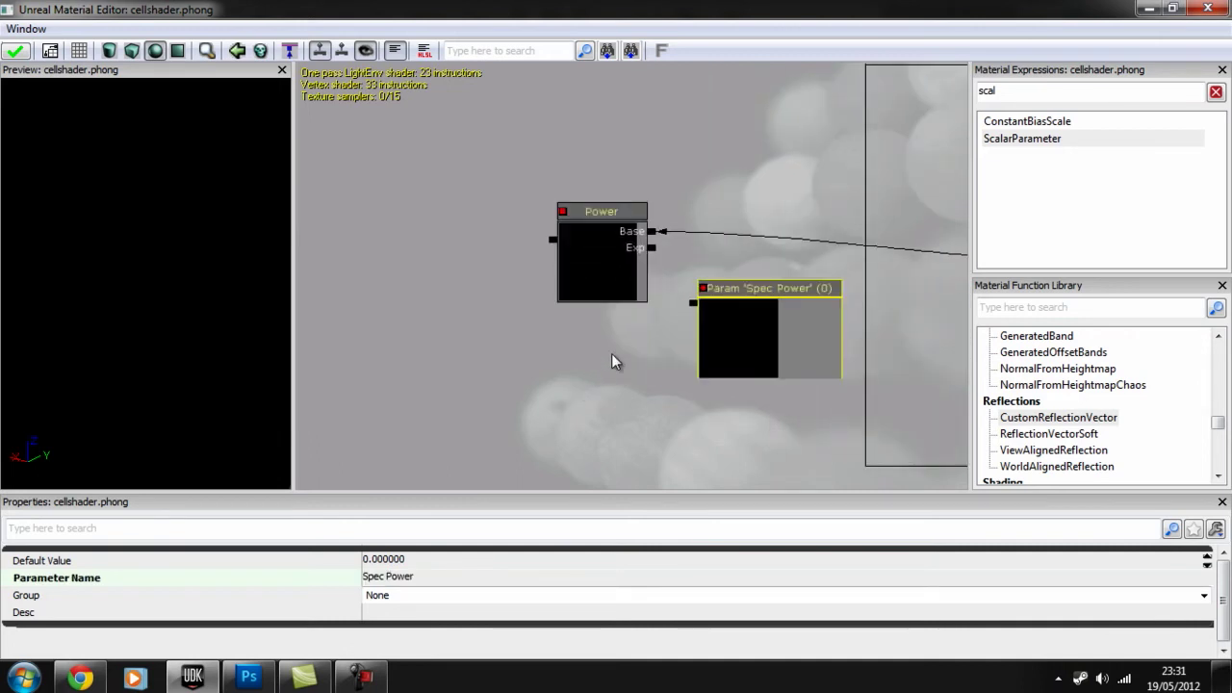
{"action": "left_click", "coordinate": [684, 308]}
{"action": "left_click_drag", "start_coordinate": [690, 303], "coordinate": [652, 248]}
{"action": "left_click", "coordinate": [806, 334]}
{"action": "left_click", "coordinate": [514, 388]}
Move the Power node up and away from the Spec Power parameter to space the two apart
{"action": "left_click_drag", "start_coordinate": [708, 346], "coordinate": [885, 373]}
{"action": "scroll", "coordinate": [886, 374], "scroll_direction": "down", "scroll_amount": 2}
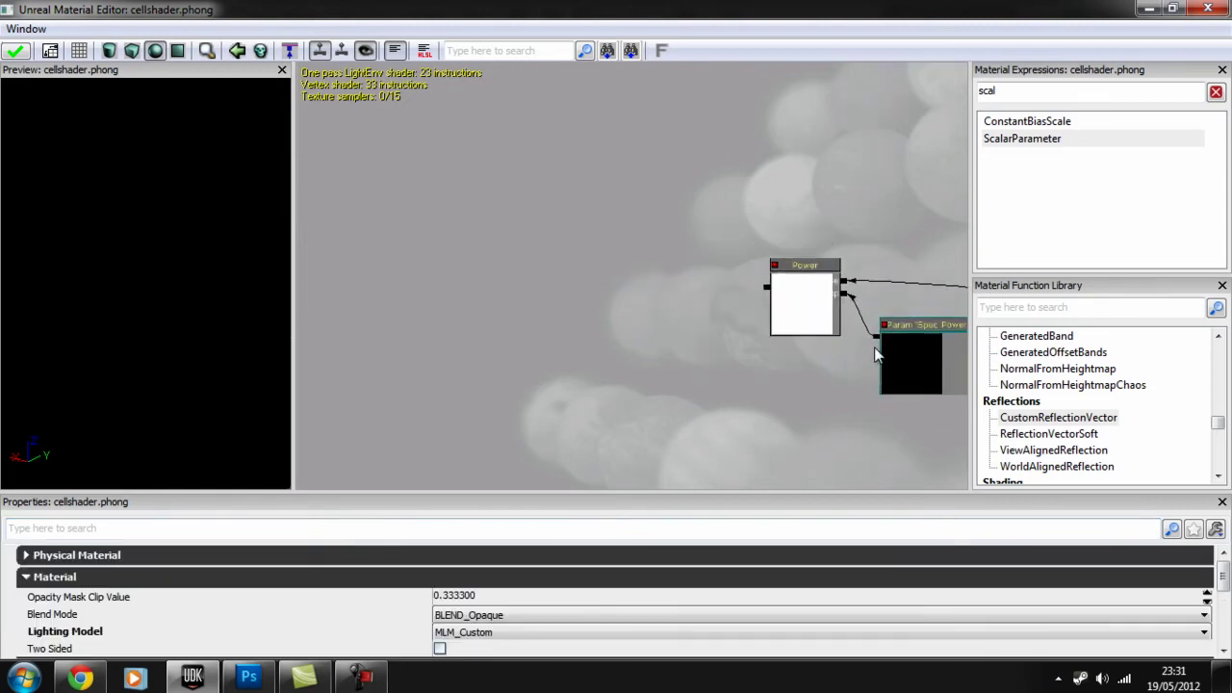
{"action": "left_click", "coordinate": [803, 310]}
{"action": "left_click_drag", "start_coordinate": [806, 306], "coordinate": [756, 259]}
{"action": "left_click", "coordinate": [734, 404]}
{"action": "scroll", "coordinate": [631, 312], "scroll_direction": "down", "scroll_amount": 3}
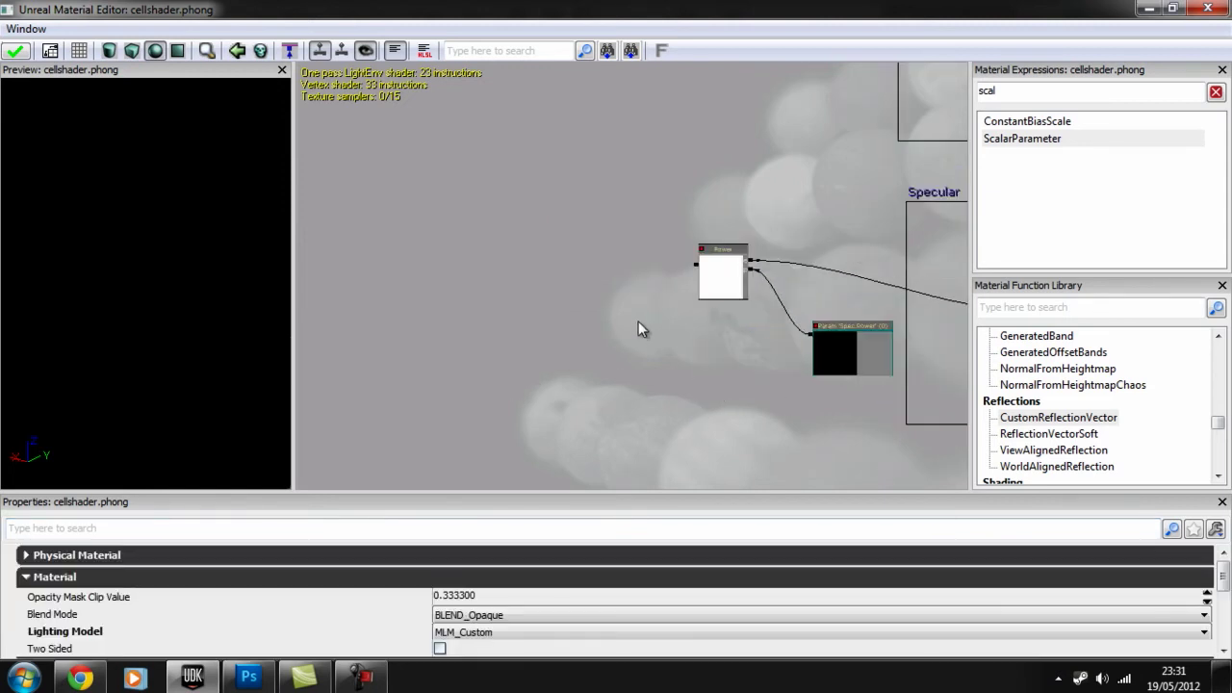
Add a Multiply node on the output side of Power and a VectorParameter node above Power
{"action": "left_click_drag", "start_coordinate": [629, 311], "coordinate": [764, 308]}
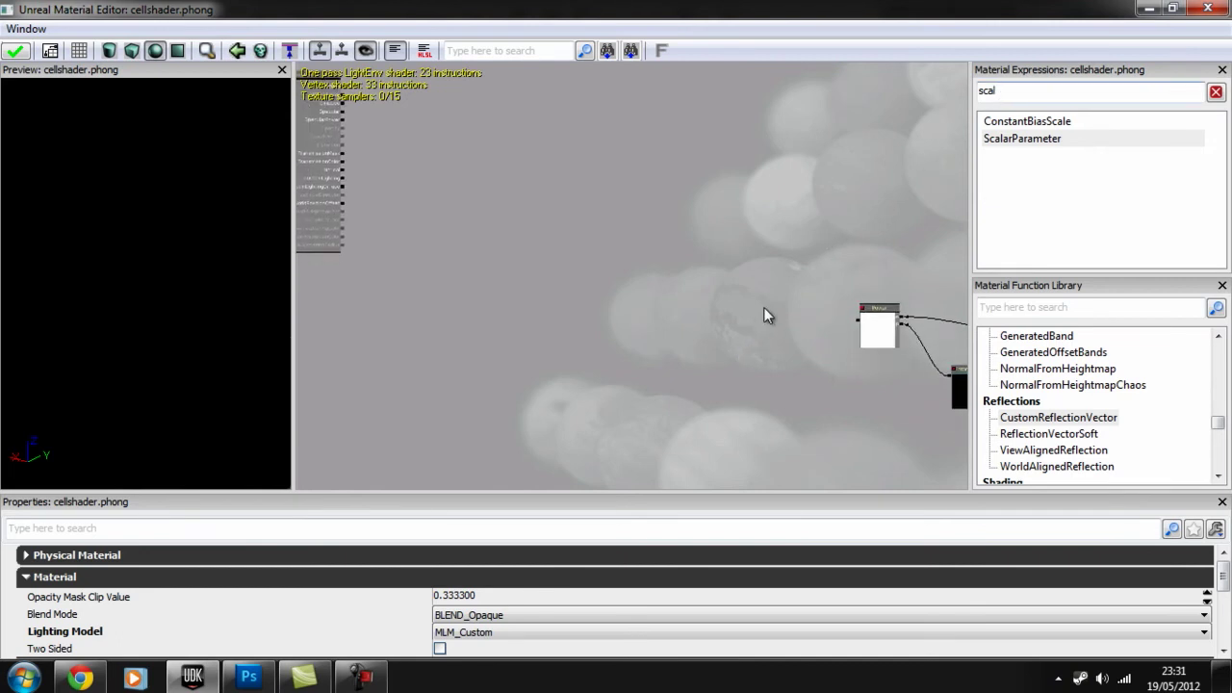
{"action": "left_click", "coordinate": [730, 297]}
{"action": "left_click", "coordinate": [1032, 97]}
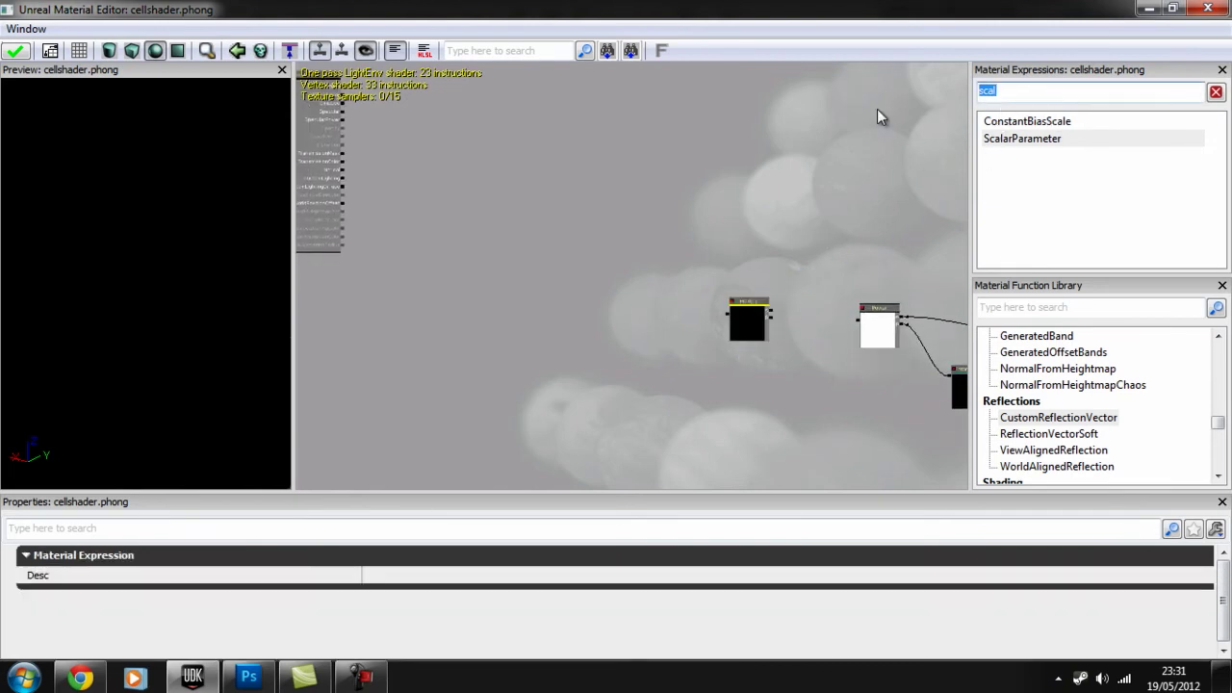
{"action": "key", "text": "BackSpace"}
{"action": "type", "text": "v"}
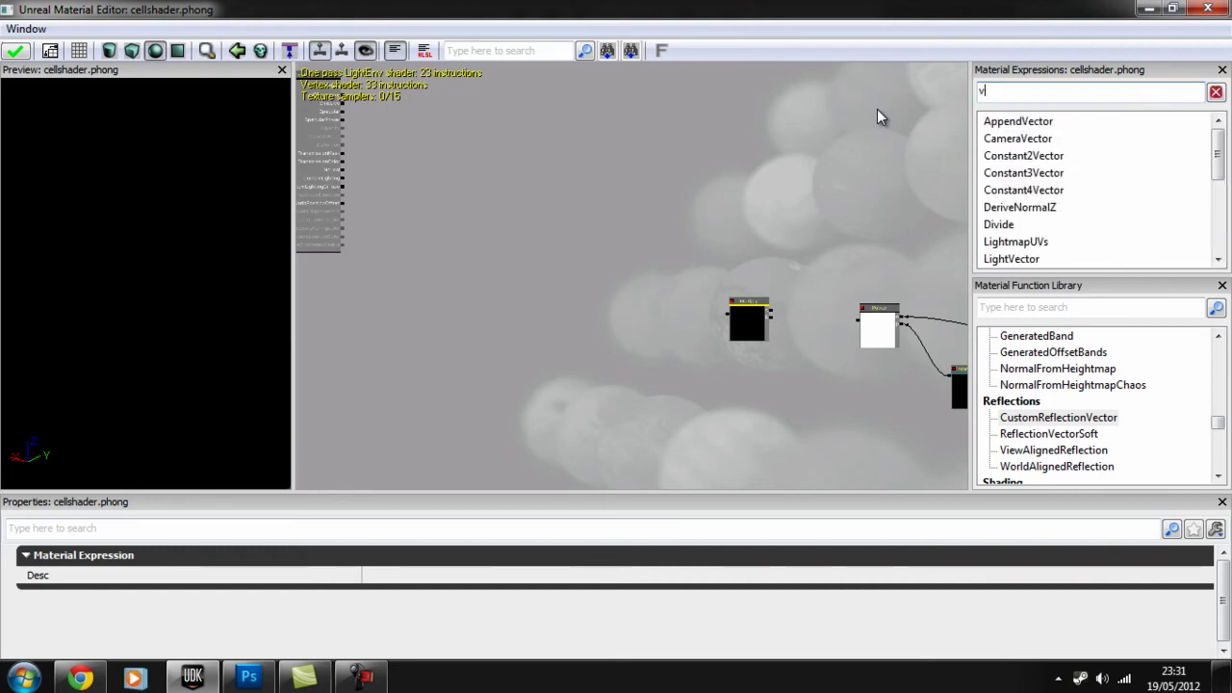
{"action": "type", "text": "ect"}
{"action": "key", "text": "BackSpace"}
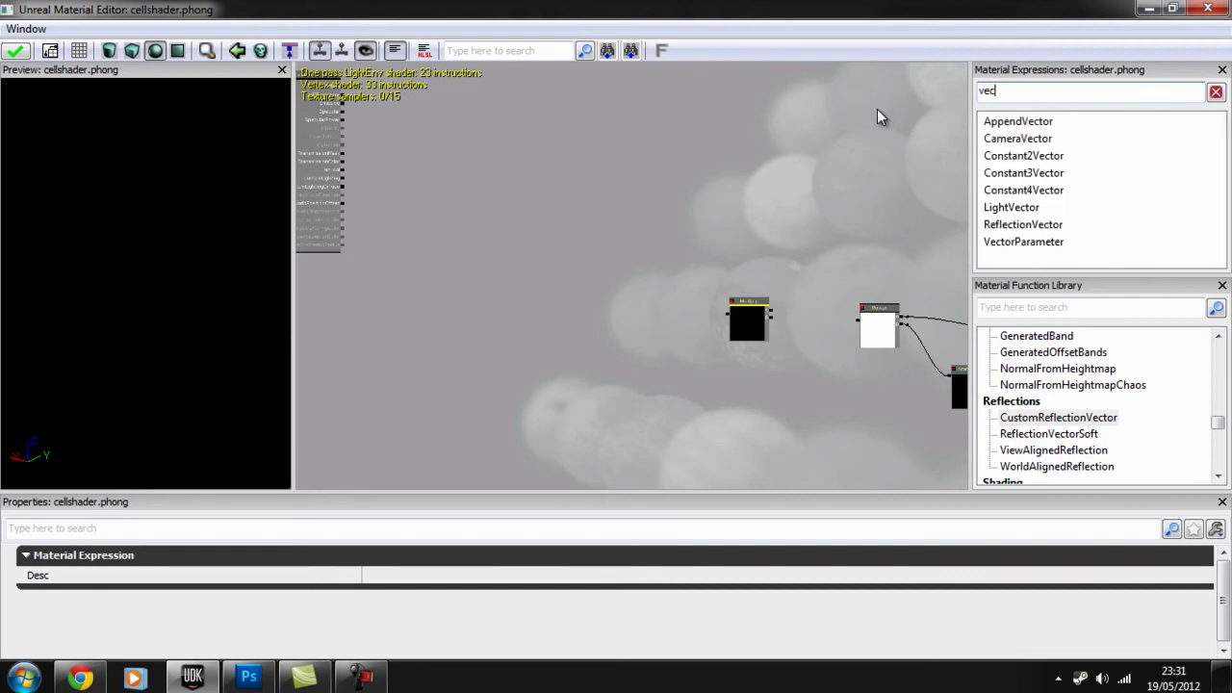
{"action": "type", "text": "t"}
{"action": "left_click", "coordinate": [1001, 246]}
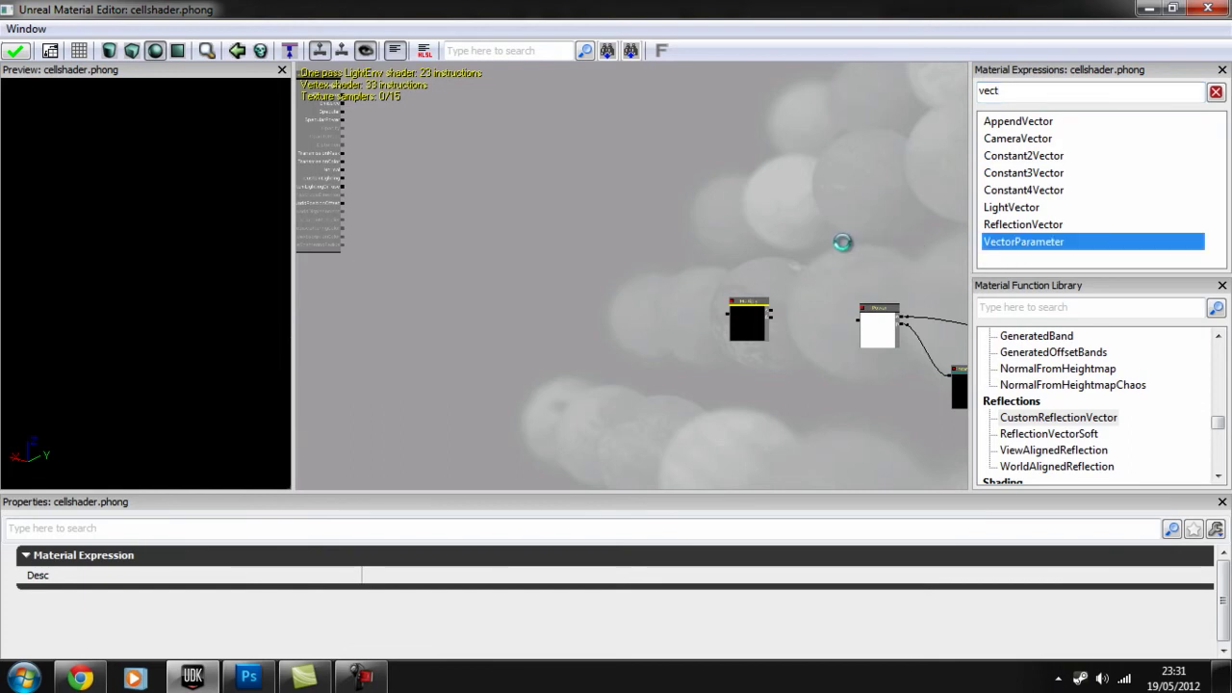
Name the vector parameter Spec Colour and connect its combined output to the Multiply node's A input
{"action": "scroll", "coordinate": [835, 255], "scroll_direction": "up", "scroll_amount": 4}
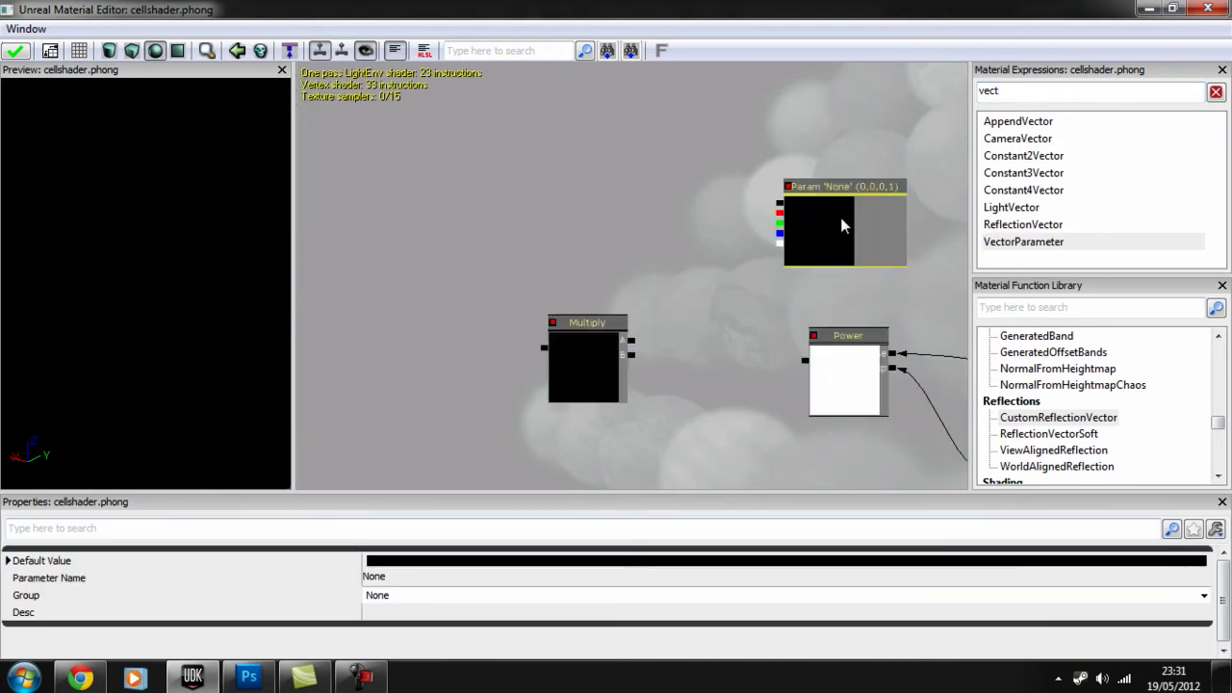
{"action": "left_click", "coordinate": [403, 599]}
{"action": "left_click", "coordinate": [402, 579]}
{"action": "type", "text": "Spec Colour"}
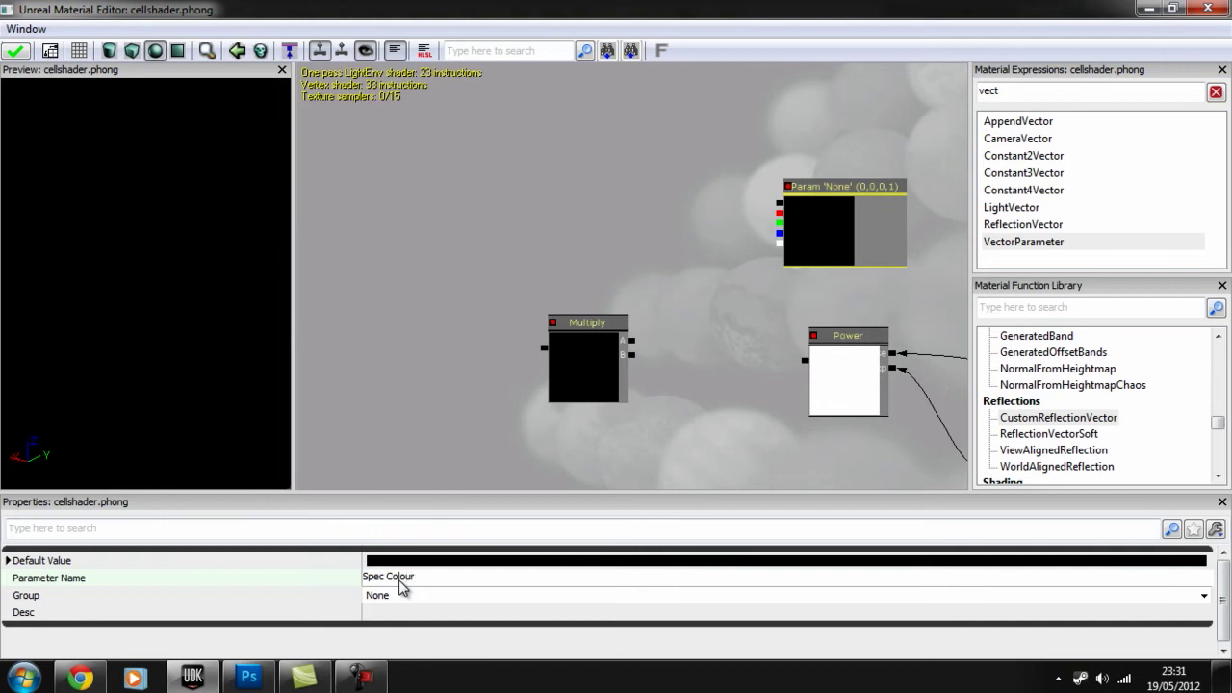
{"action": "key", "text": "Return"}
{"action": "left_click_drag", "start_coordinate": [779, 204], "coordinate": [631, 340]}
Set the Spec Colour parameter's default to light grey with brightness 0.71 and connect the Power output to the Multiply node's B input
{"action": "left_click", "coordinate": [822, 230]}
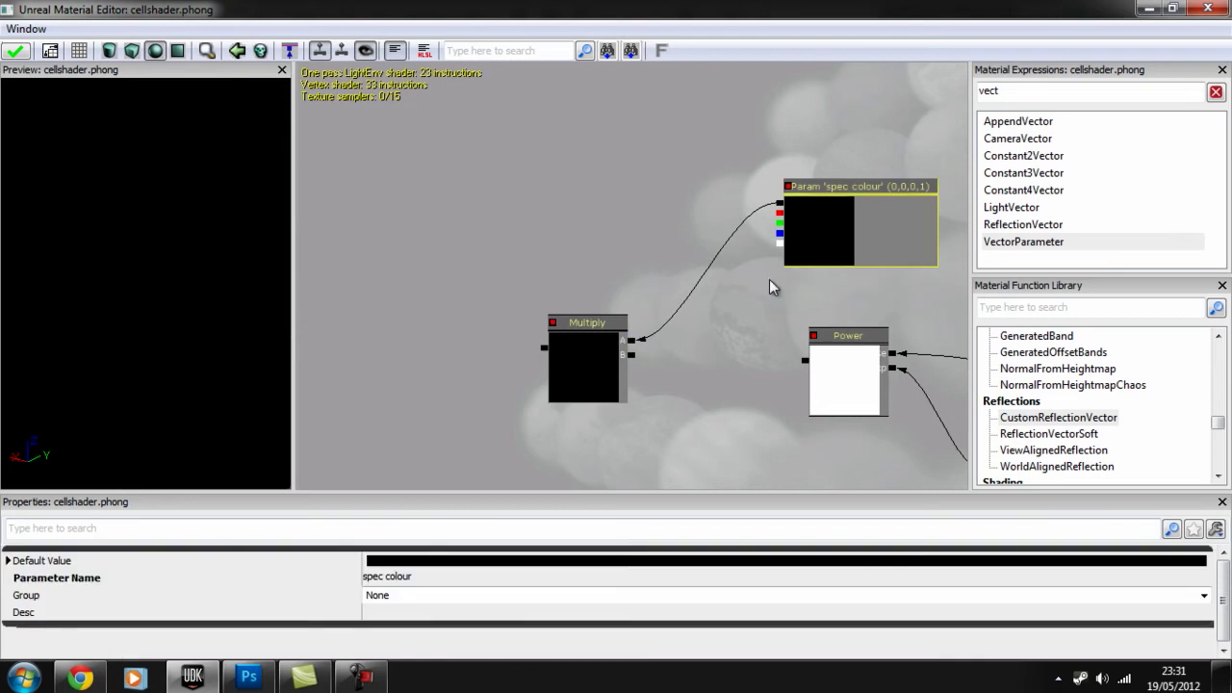
{"action": "left_click", "coordinate": [400, 562]}
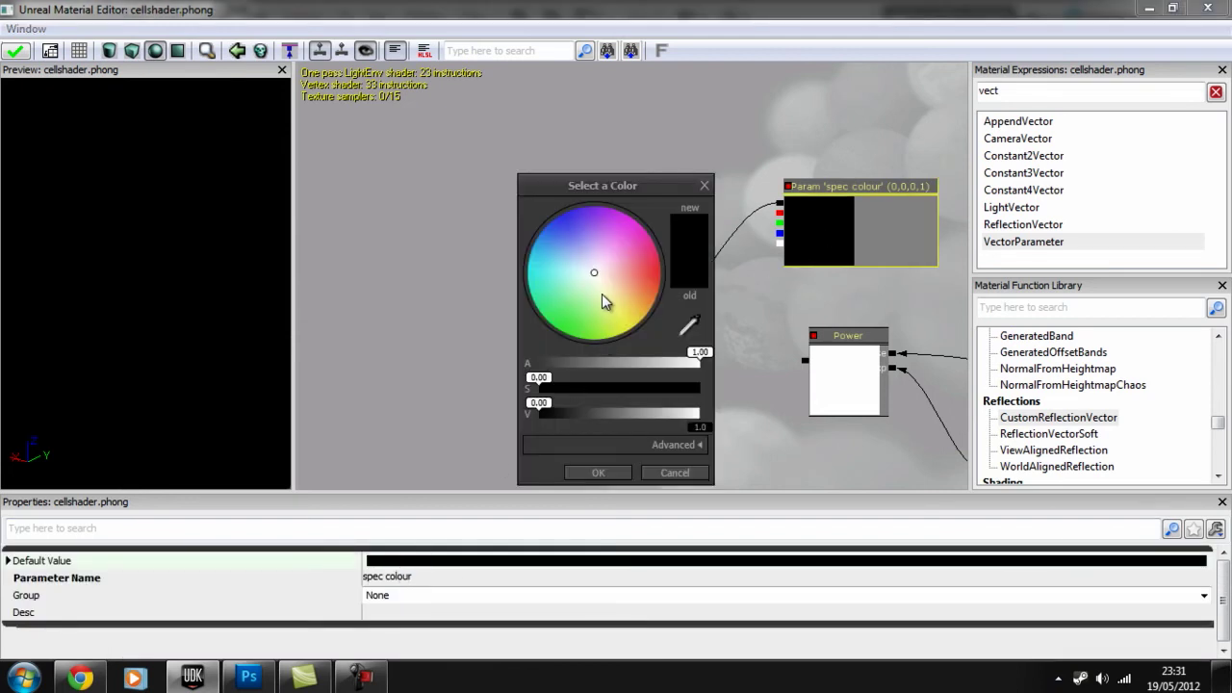
{"action": "left_click_drag", "start_coordinate": [648, 410], "coordinate": [750, 408]}
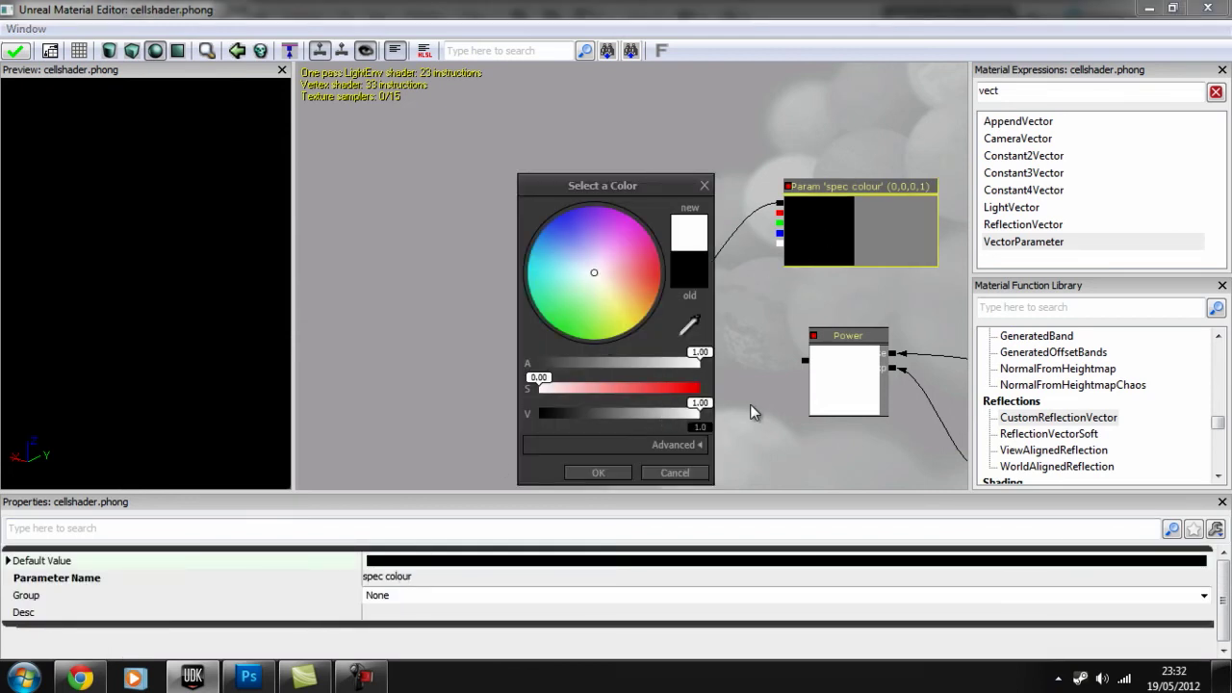
{"action": "left_click", "coordinate": [602, 472]}
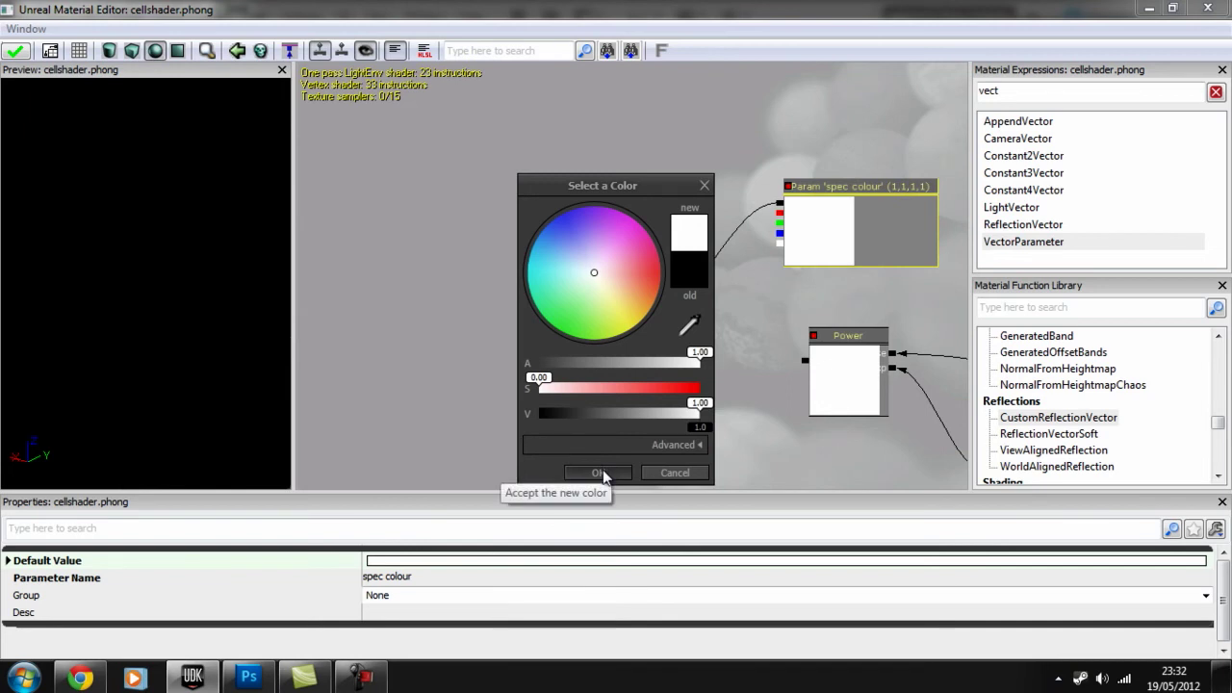
{"action": "left_click", "coordinate": [655, 413]}
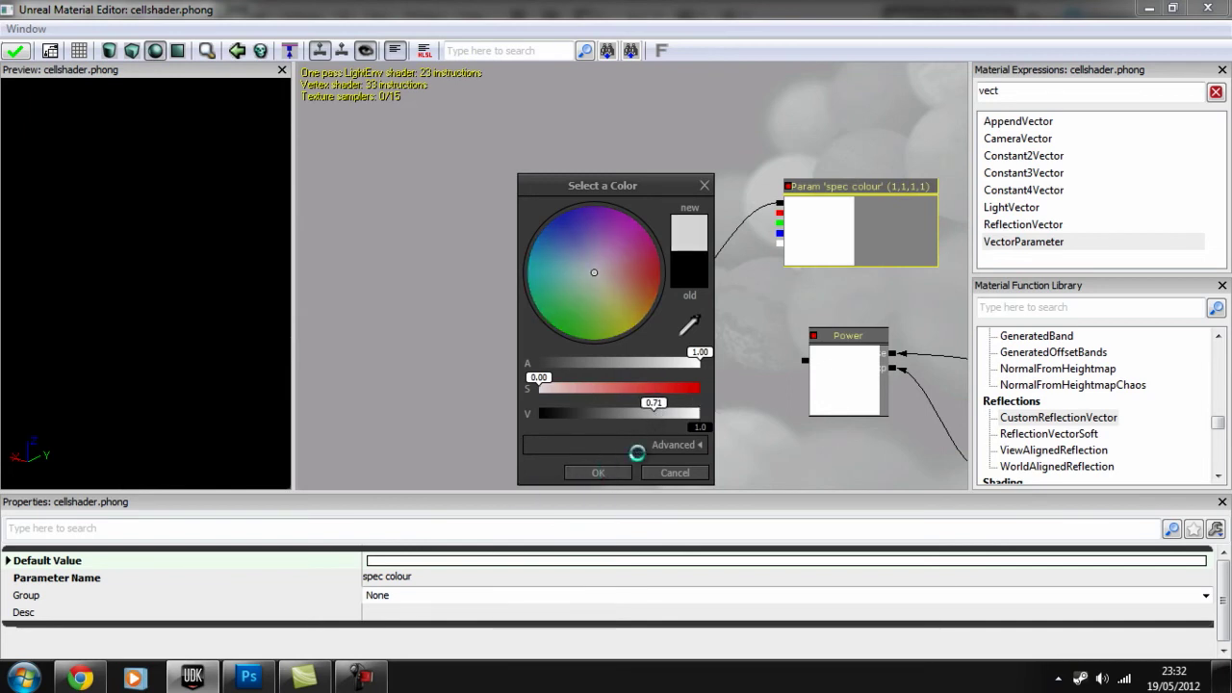
{"action": "left_click", "coordinate": [597, 472]}
{"action": "left_click_drag", "start_coordinate": [804, 360], "coordinate": [639, 356]}
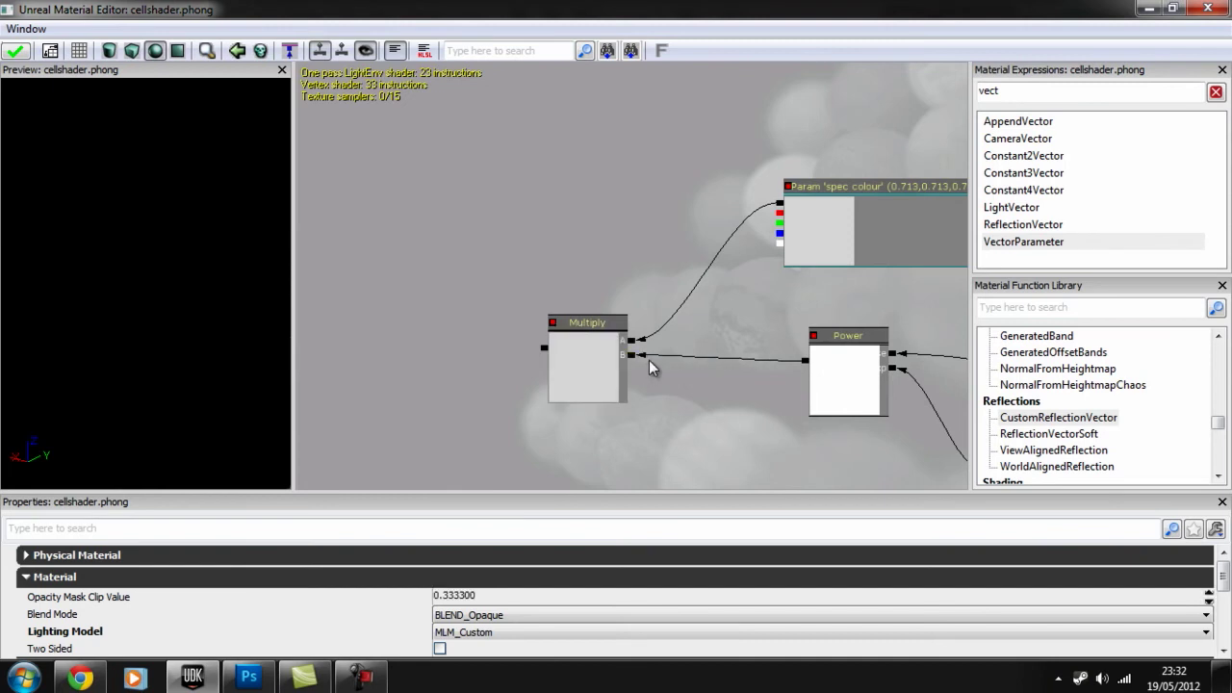
Add a second Multiply node and a VectorParameter node on the output side of the Lambert group
{"action": "left_click_drag", "start_coordinate": [558, 193], "coordinate": [529, 265]}
{"action": "scroll", "coordinate": [530, 264], "scroll_direction": "down", "scroll_amount": 5}
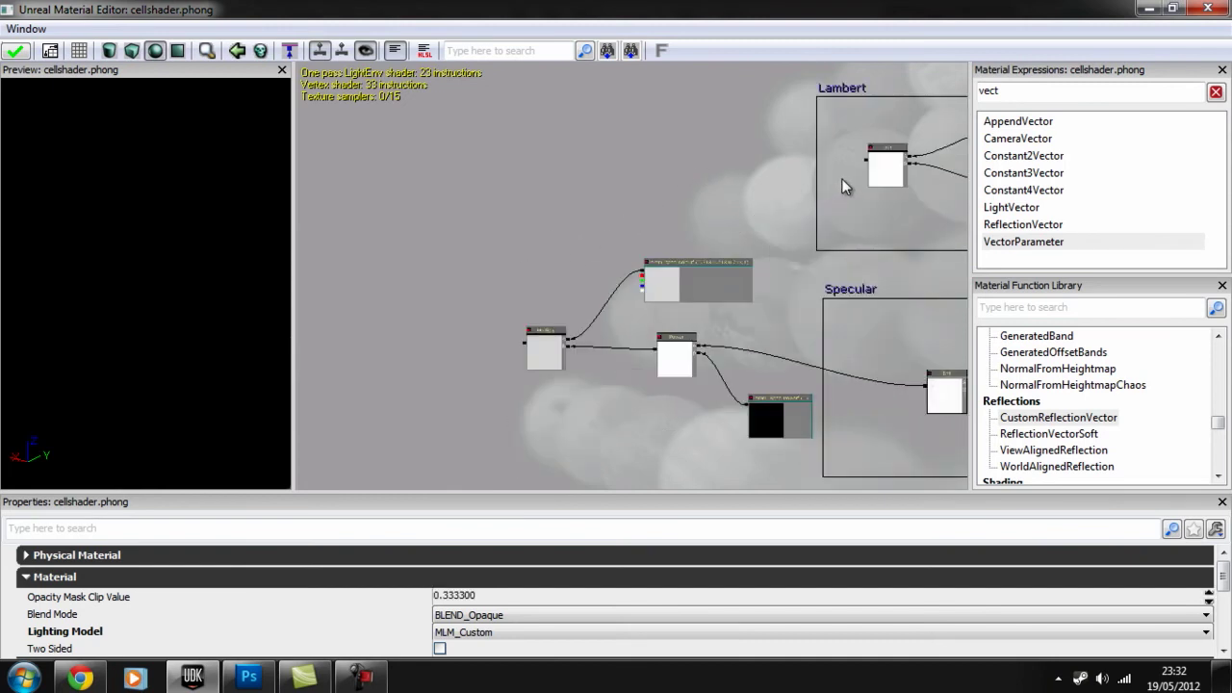
{"action": "left_click_drag", "start_coordinate": [674, 171], "coordinate": [645, 237]}
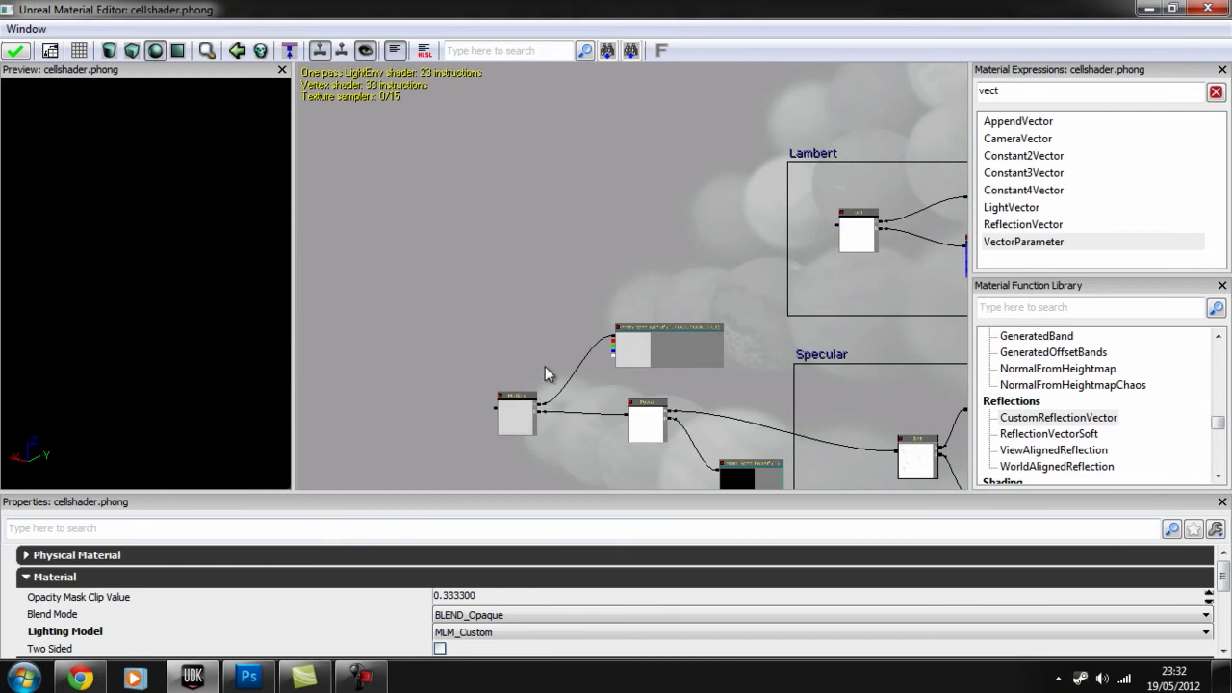
{"action": "key", "text": "m"}
{"action": "left_click", "coordinate": [521, 184]}
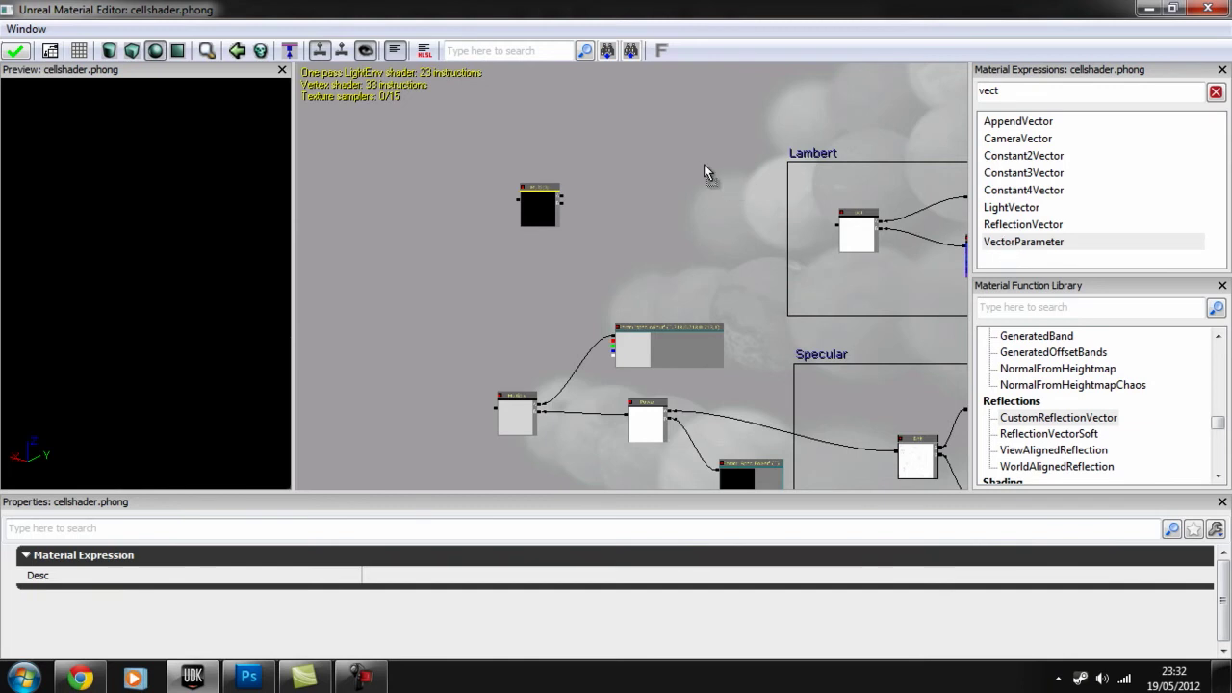
{"action": "left_click", "coordinate": [652, 183]}
{"action": "scroll", "coordinate": [664, 230], "scroll_direction": "up", "scroll_amount": 3}
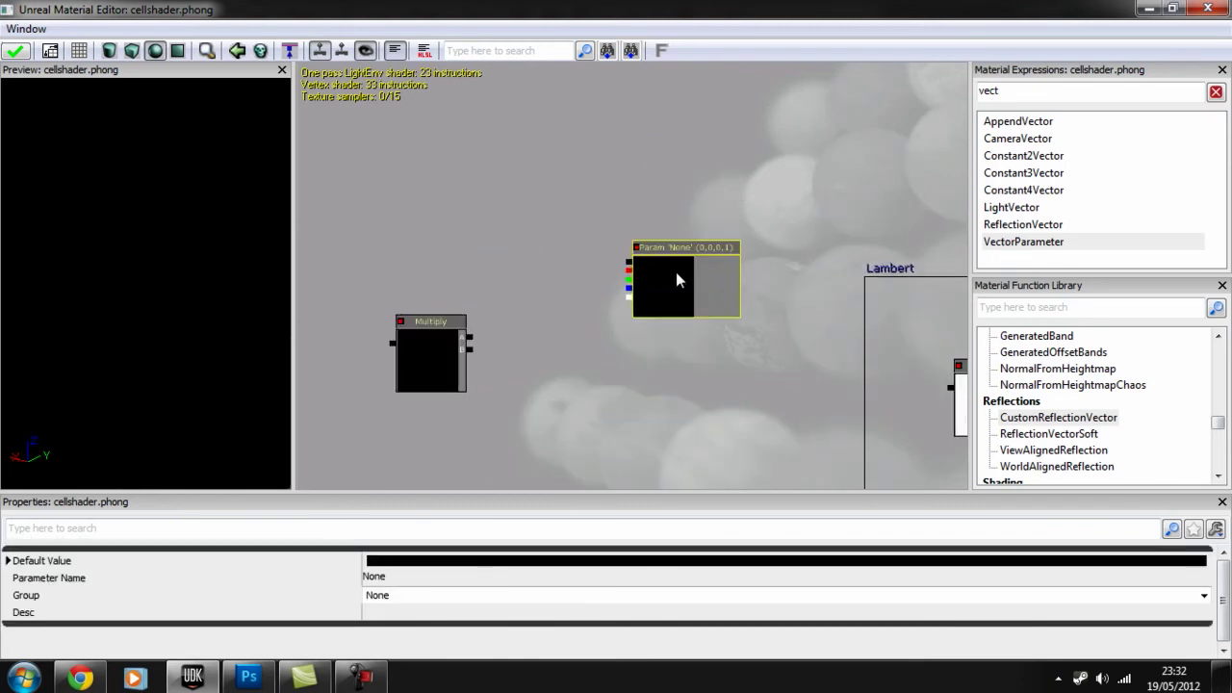
Name the new vector parameter Diffuse and feed it and the Lambert Dot output into the new Multiply node's A and B inputs
{"action": "left_click", "coordinate": [400, 583]}
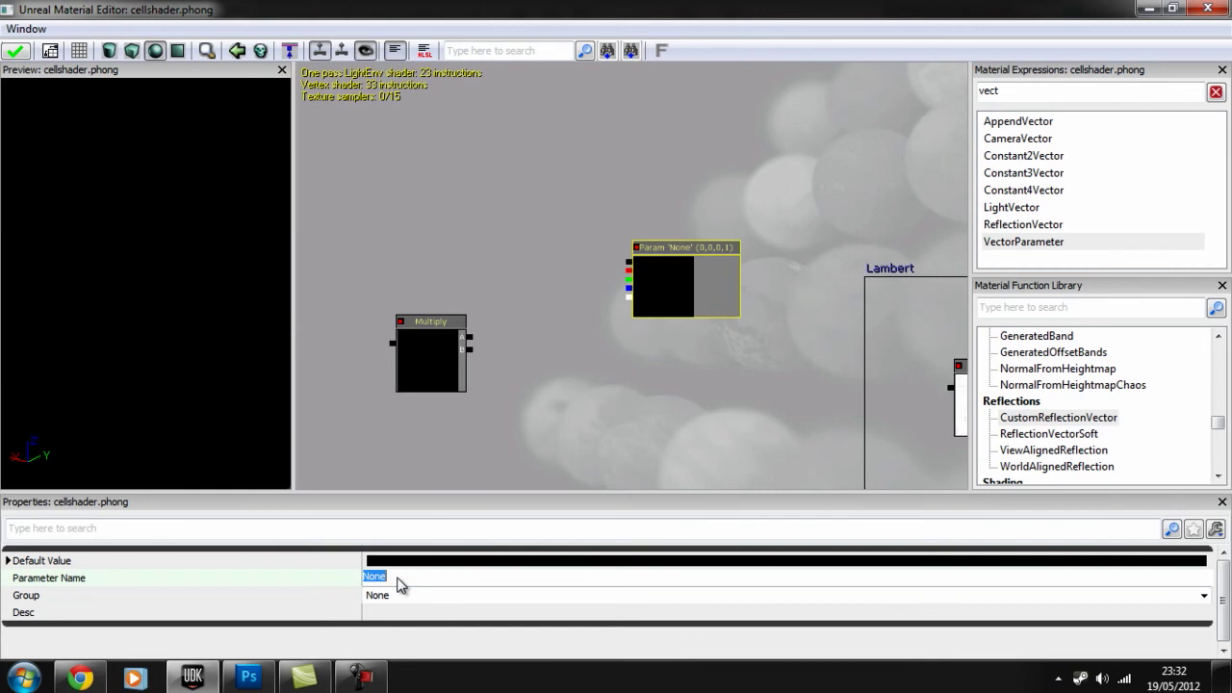
{"action": "type", "text": "diffuse"}
{"action": "key", "text": "Return"}
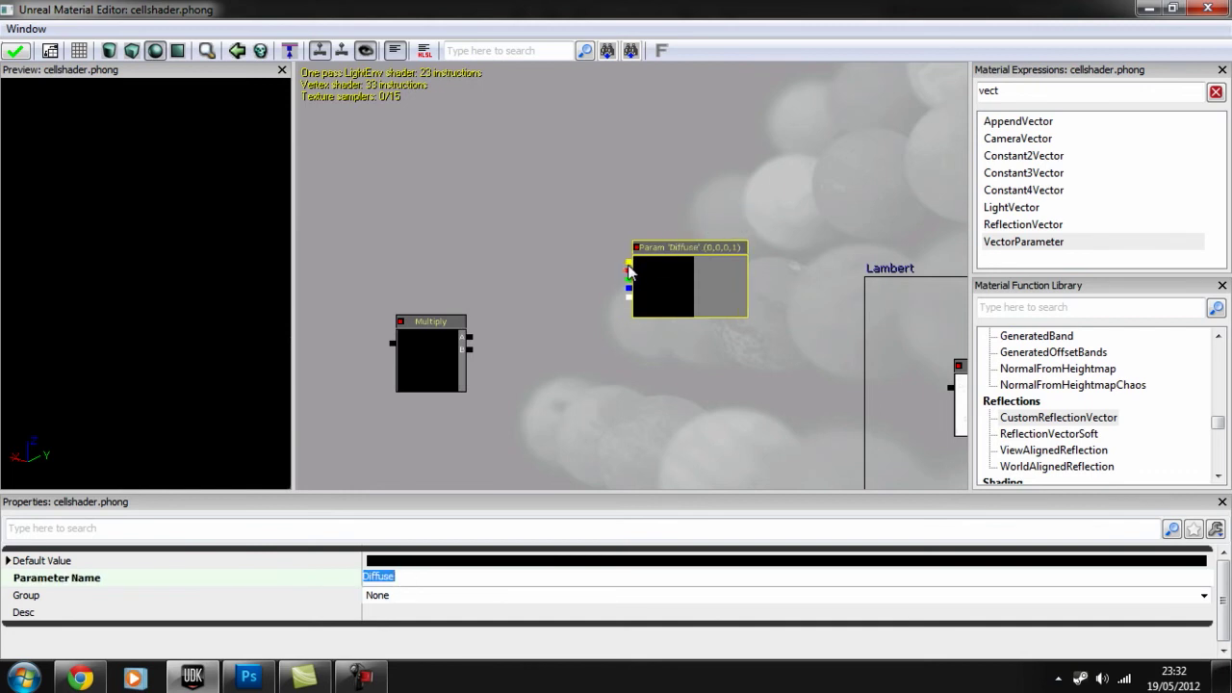
{"action": "left_click_drag", "start_coordinate": [627, 269], "coordinate": [388, 349]}
Set the Diffuse parameter's default colour to a bright orange with saturation and brightness at 1.00
{"action": "left_click", "coordinate": [608, 295]}
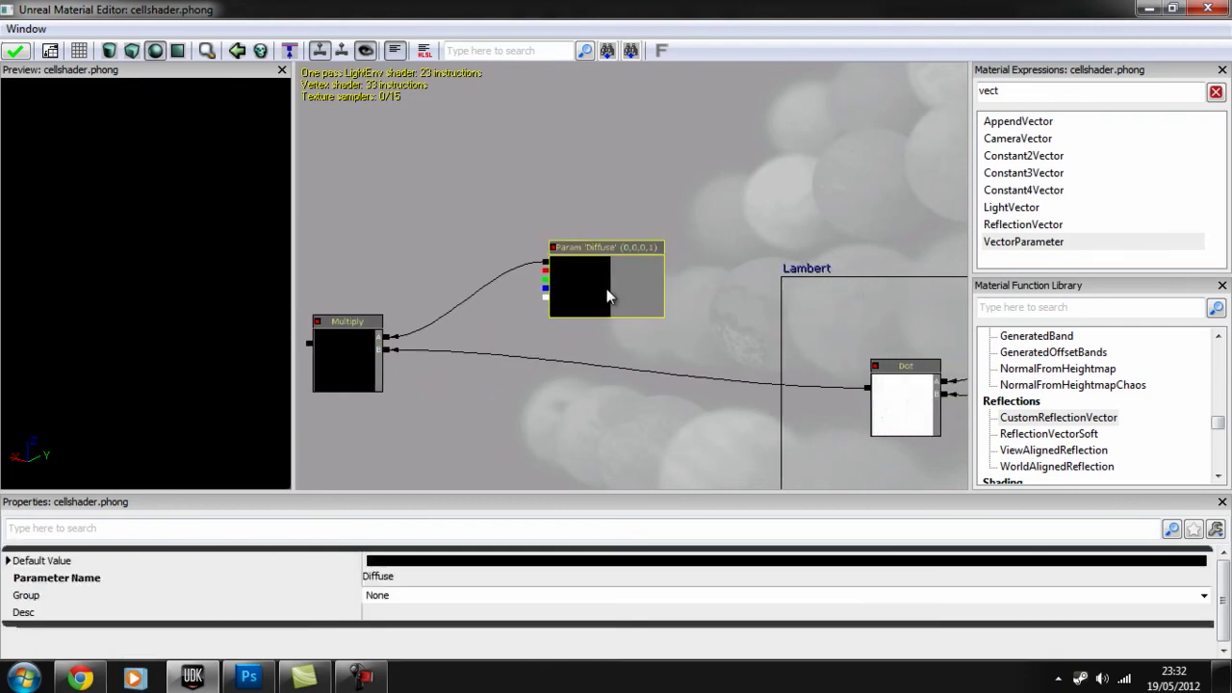
{"action": "left_click", "coordinate": [395, 560]}
{"action": "left_click", "coordinate": [657, 293]}
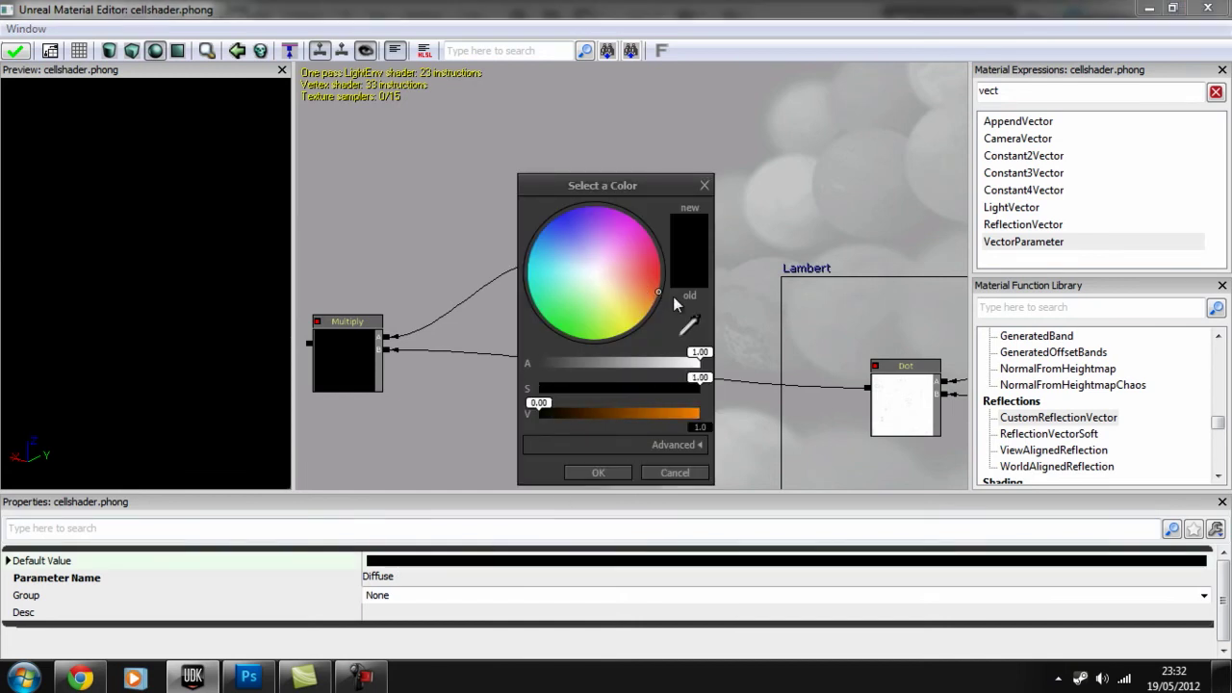
{"action": "left_click_drag", "start_coordinate": [663, 411], "coordinate": [794, 422]}
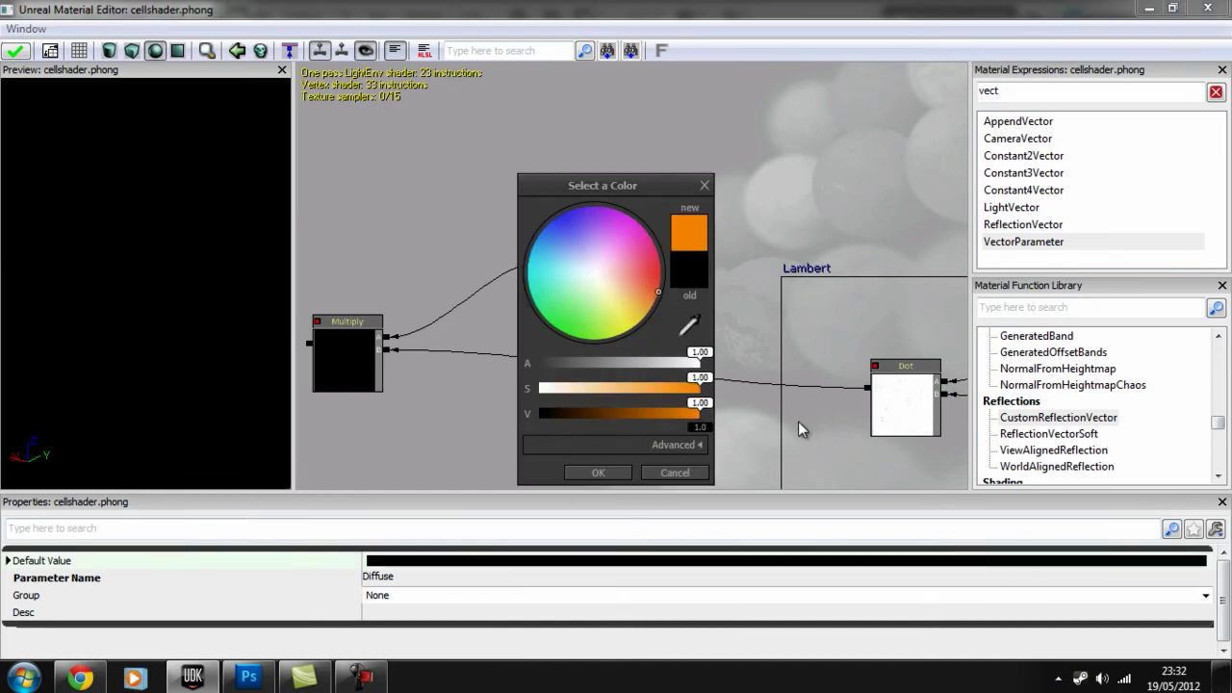
{"action": "left_click", "coordinate": [594, 474]}
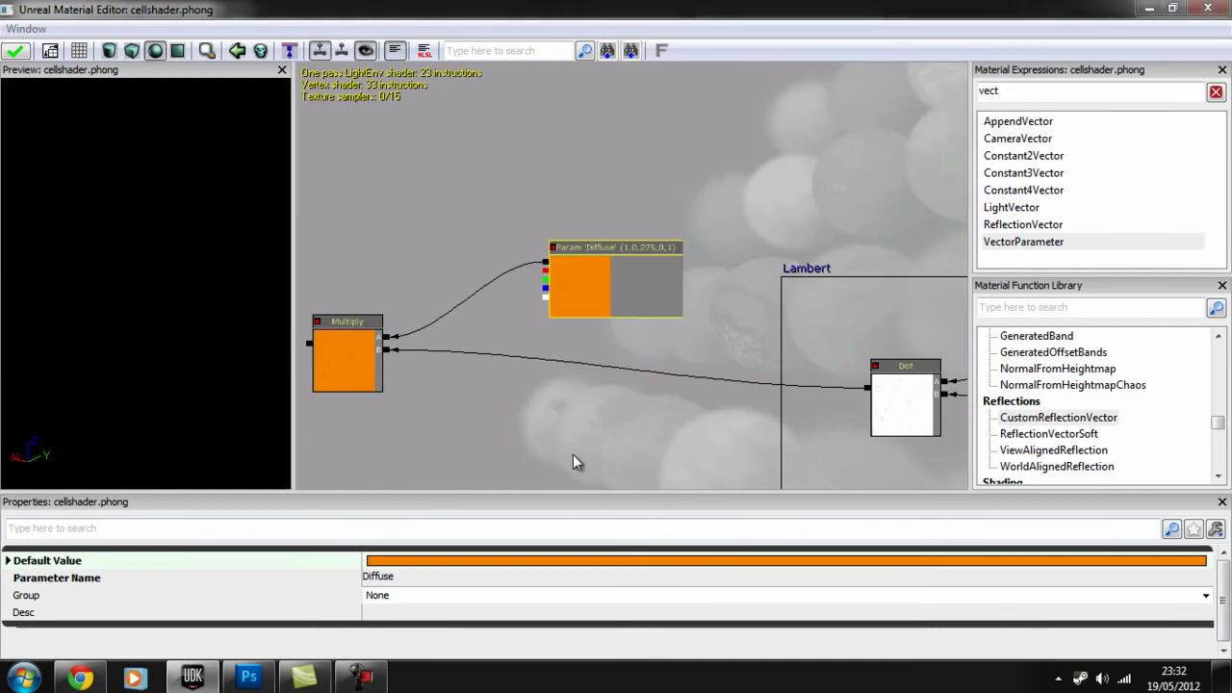
Find the Add expression and place an Add node on the output side of the diffuse and specular Multiply nodes
{"action": "left_click_drag", "start_coordinate": [440, 404], "coordinate": [722, 277]}
{"action": "scroll", "coordinate": [722, 280], "scroll_direction": "down", "scroll_amount": 3}
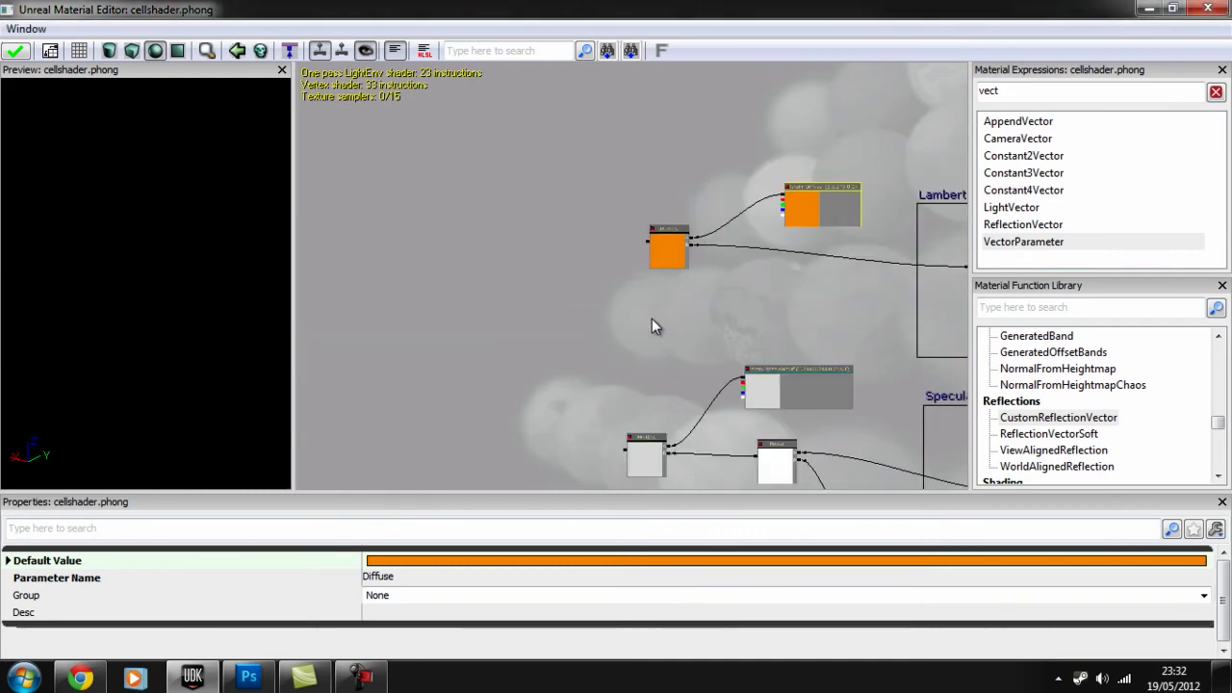
{"action": "left_click_drag", "start_coordinate": [653, 325], "coordinate": [704, 260]}
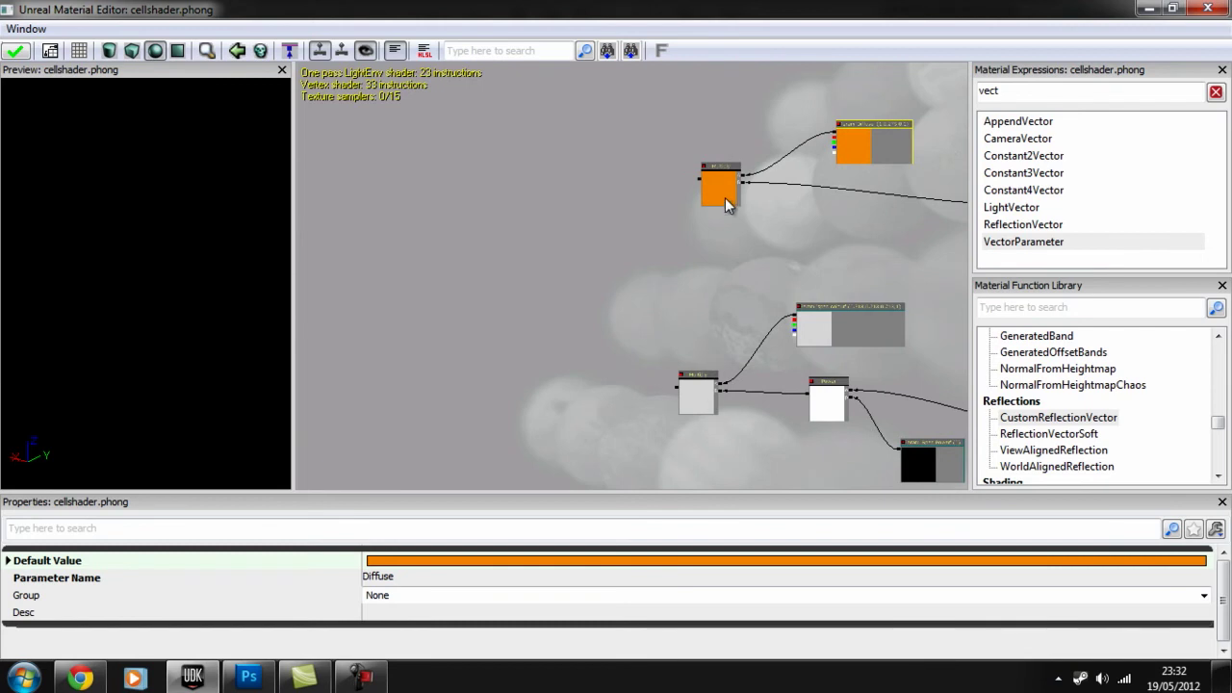
{"action": "left_click", "coordinate": [703, 390]}
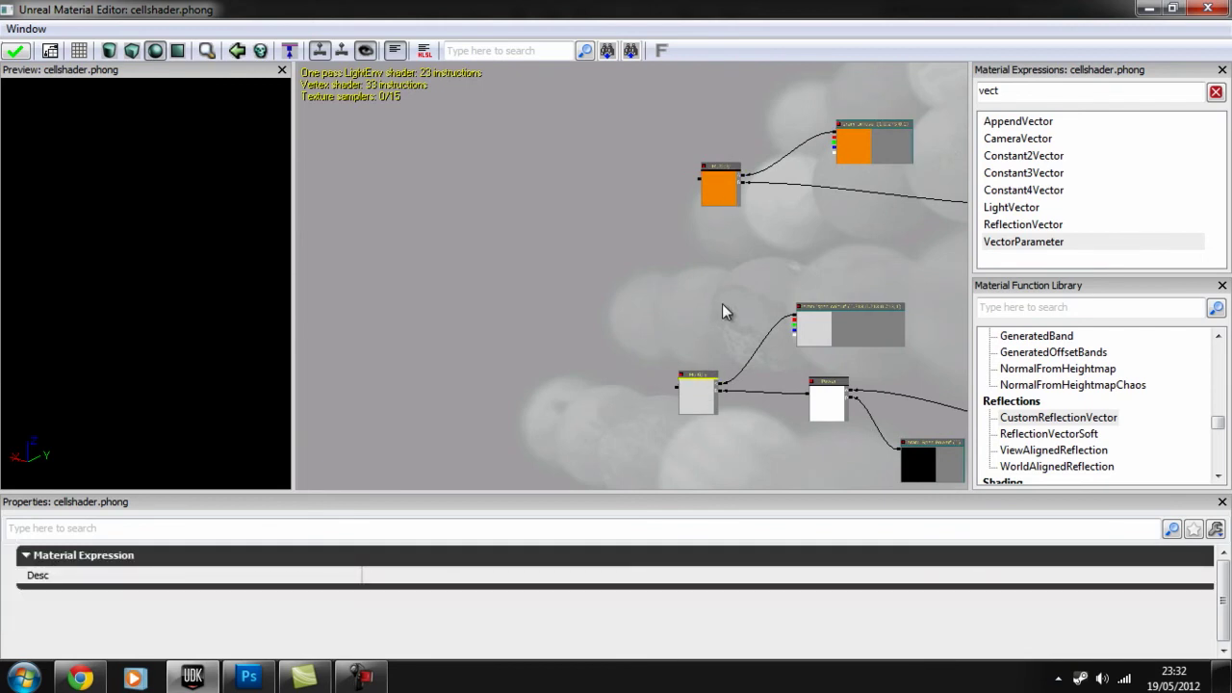
{"action": "left_click_drag", "start_coordinate": [754, 242], "coordinate": [465, 278]}
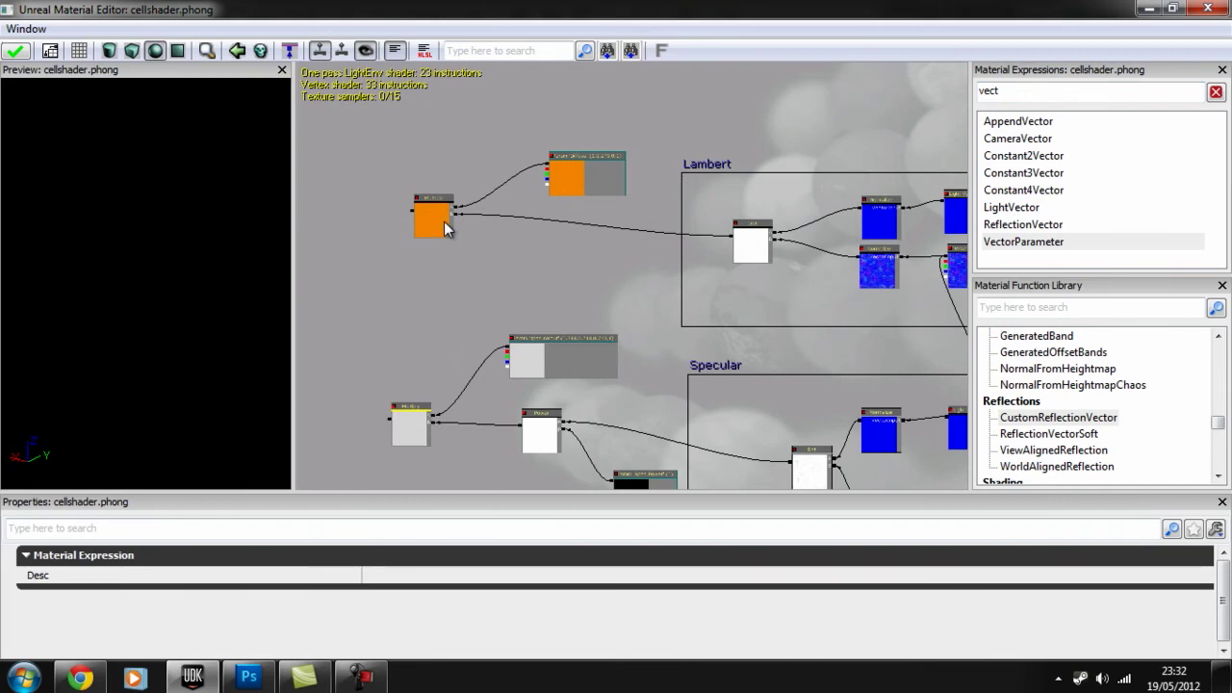
{"action": "left_click_drag", "start_coordinate": [353, 276], "coordinate": [641, 294]}
{"action": "left_click", "coordinate": [727, 293]}
{"action": "double_click", "coordinate": [991, 92]}
{"action": "type", "text": "add"}
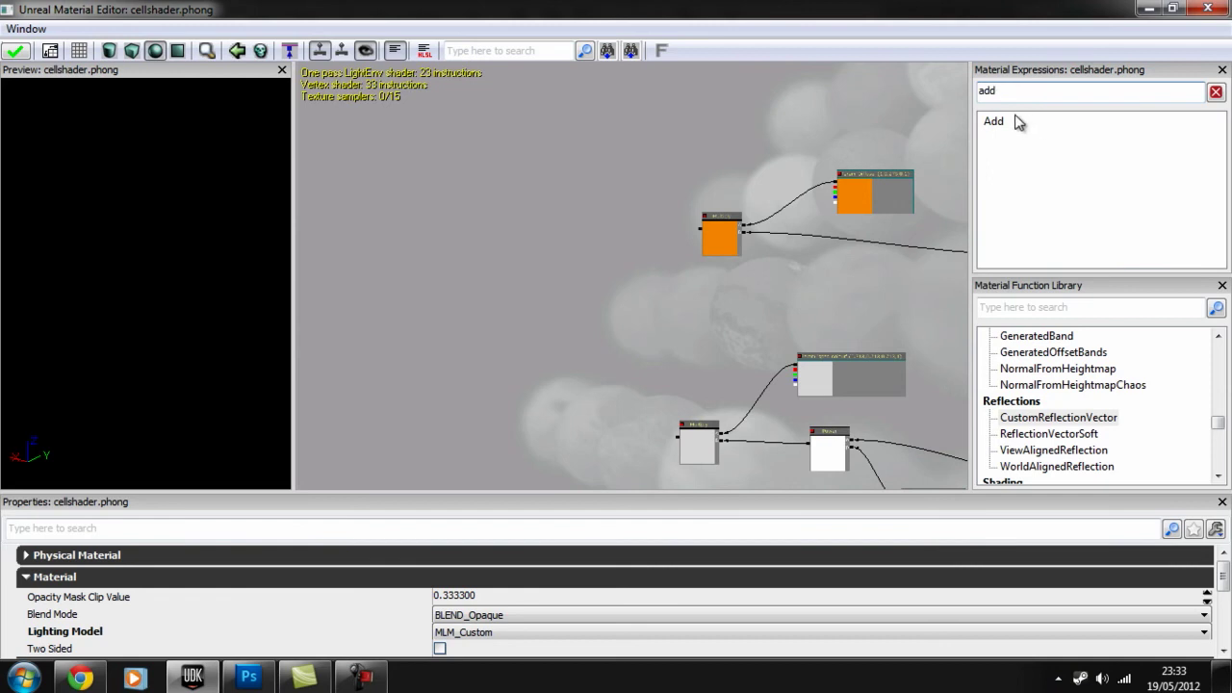
{"action": "left_click_drag", "start_coordinate": [1012, 122], "coordinate": [751, 255]}
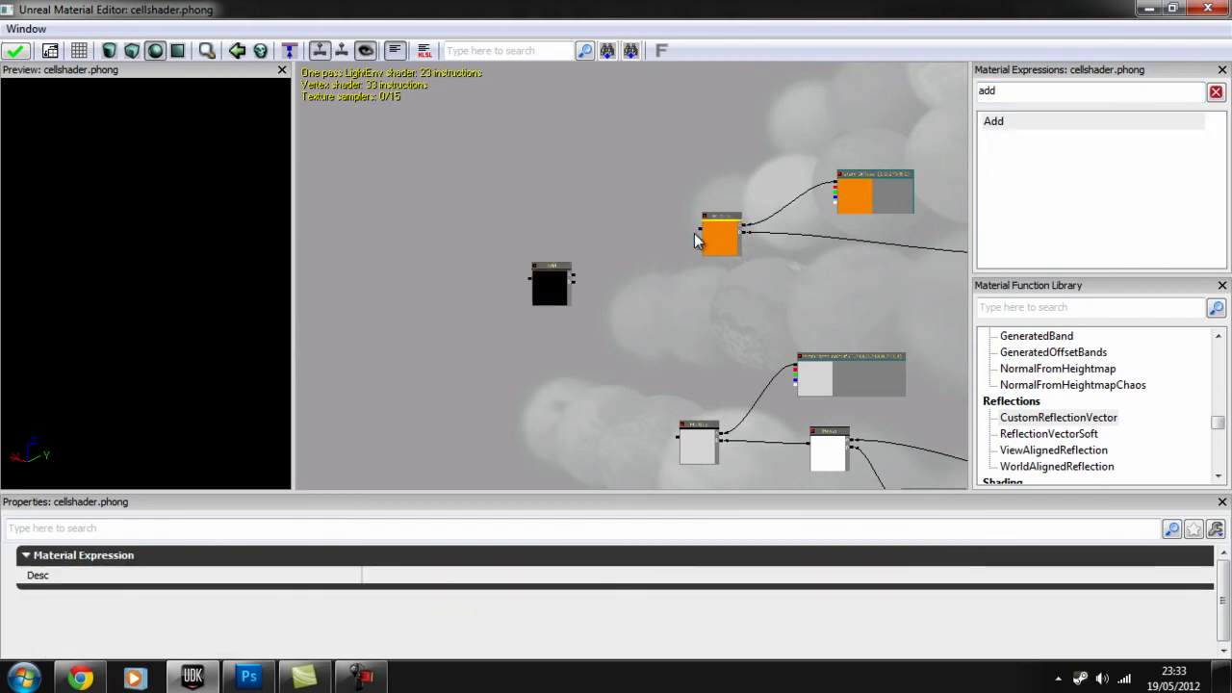
Connect the diffuse Multiply output to the Add node's A input and the specular Multiply output to its B input
{"action": "scroll", "coordinate": [680, 252], "scroll_direction": "up", "scroll_amount": 2}
{"action": "left_click_drag", "start_coordinate": [707, 218], "coordinate": [522, 286]}
{"action": "left_click_drag", "start_coordinate": [580, 414], "coordinate": [636, 308]}
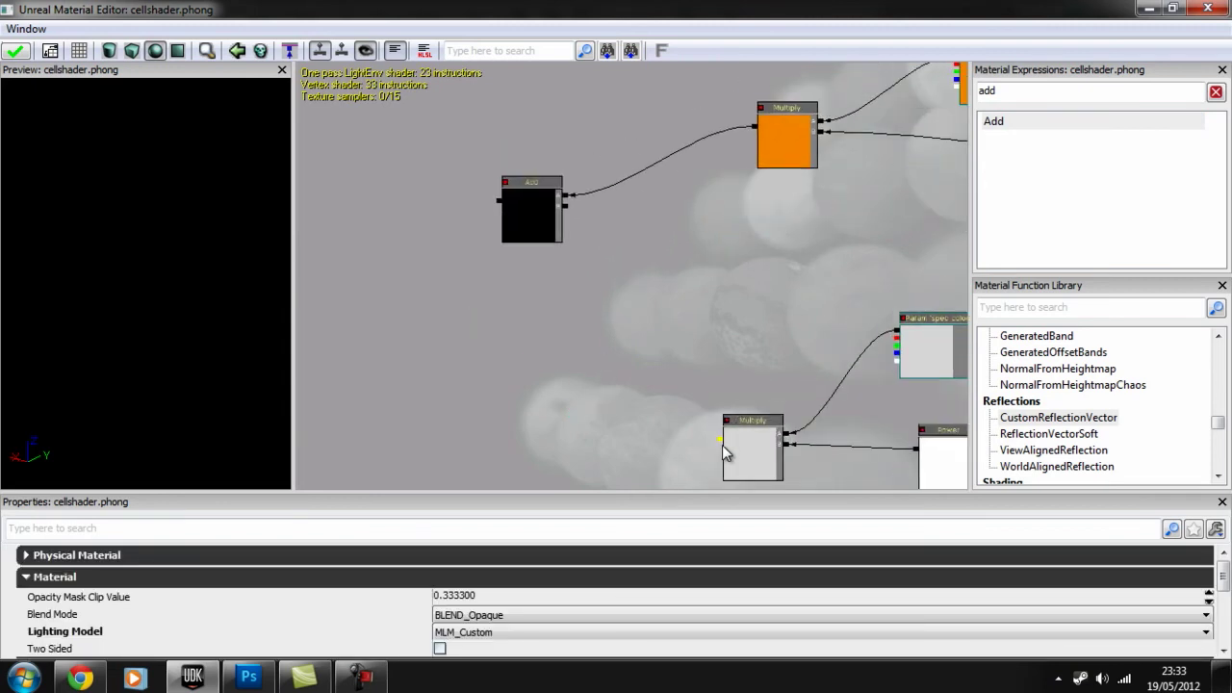
{"action": "left_click_drag", "start_coordinate": [723, 439], "coordinate": [488, 134]}
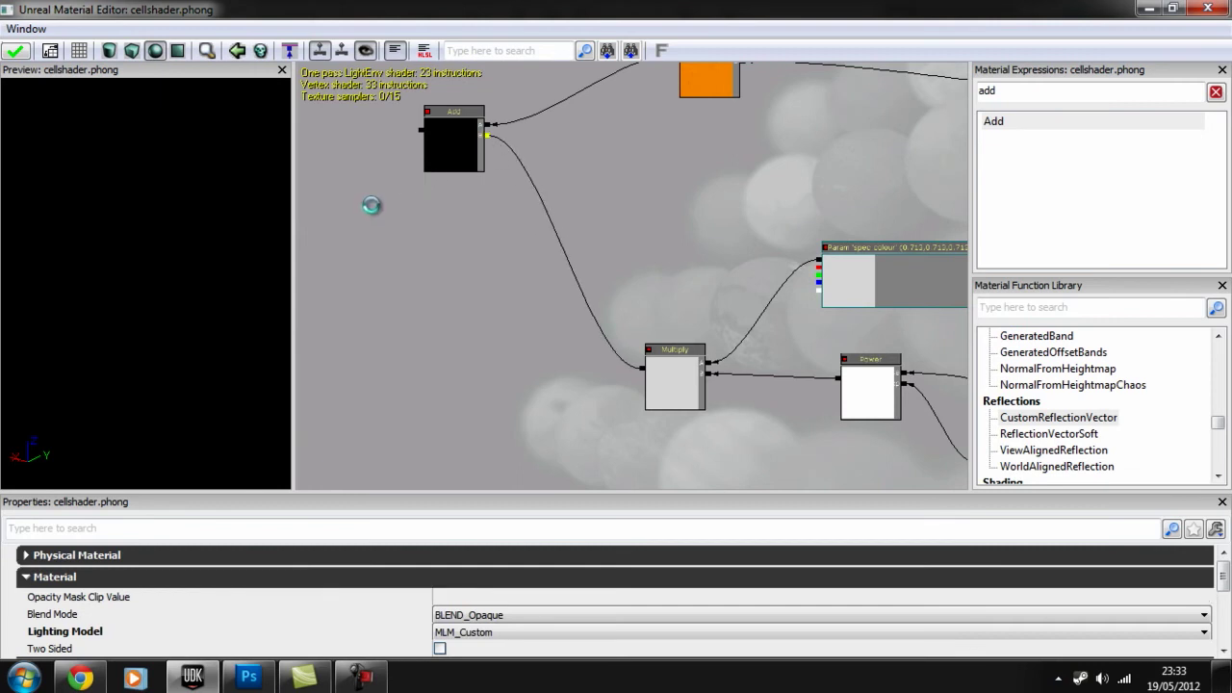
Connect the Add node's output to the material's CustomLighting input and rotate the preview sphere
{"action": "left_click_drag", "start_coordinate": [389, 206], "coordinate": [740, 286]}
{"action": "left_click_drag", "start_coordinate": [769, 214], "coordinate": [418, 247]}
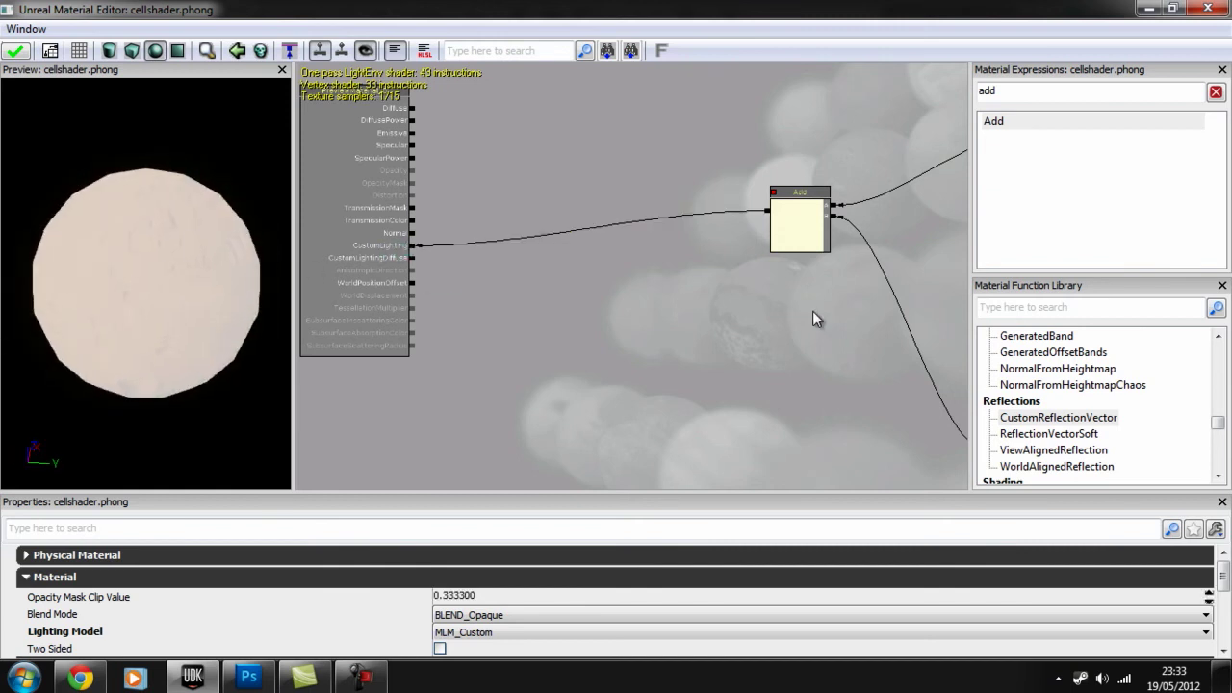
{"action": "left_click_drag", "start_coordinate": [240, 262], "coordinate": [104, 307]}
Set the Spec Power parameter's default value to 20
{"action": "left_click_drag", "start_coordinate": [863, 385], "coordinate": [512, 236]}
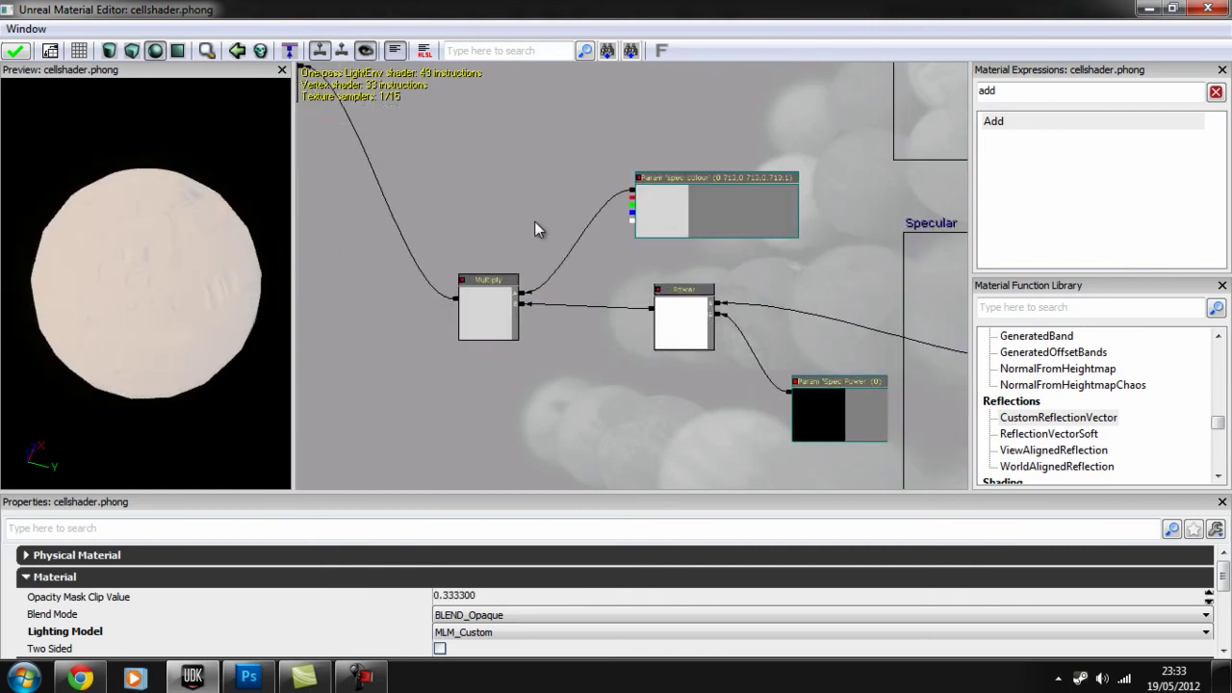
{"action": "mouse_move", "coordinate": [129, 270]}
{"action": "left_mouse_down"}
{"action": "mouse_move", "coordinate": [296, 182]}
{"action": "mouse_move", "coordinate": [242, 138]}
{"action": "left_mouse_up"}
{"action": "left_click", "coordinate": [825, 414]}
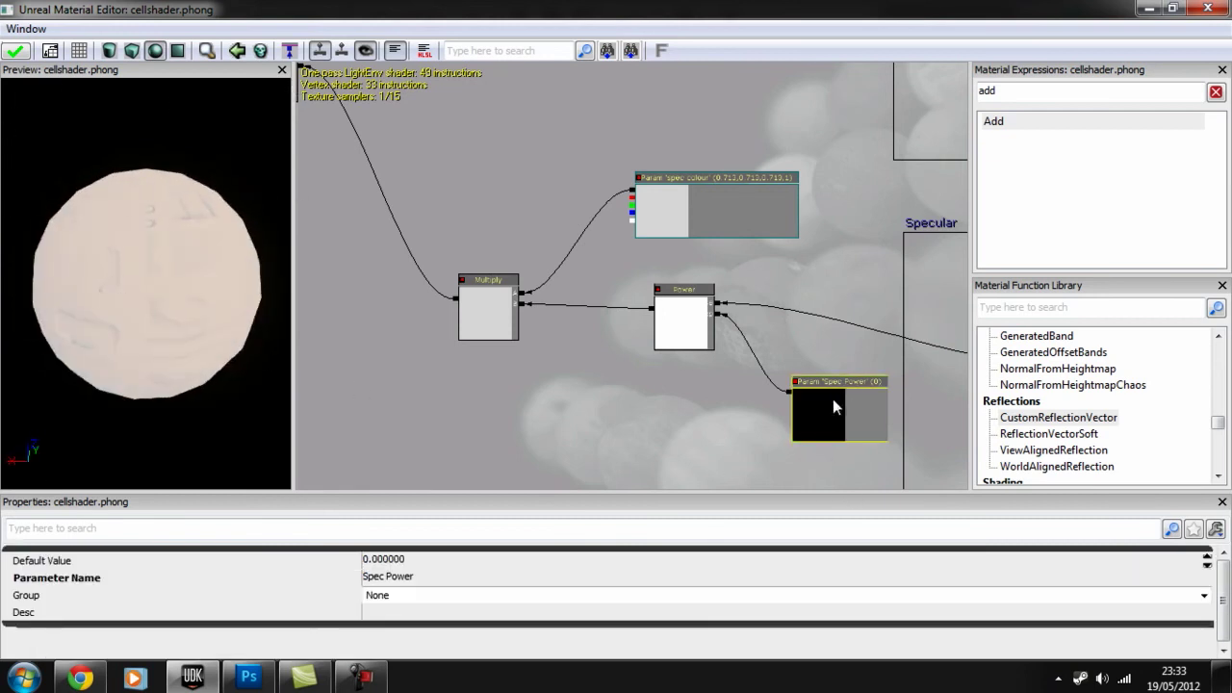
{"action": "left_click_drag", "start_coordinate": [694, 389], "coordinate": [523, 411]}
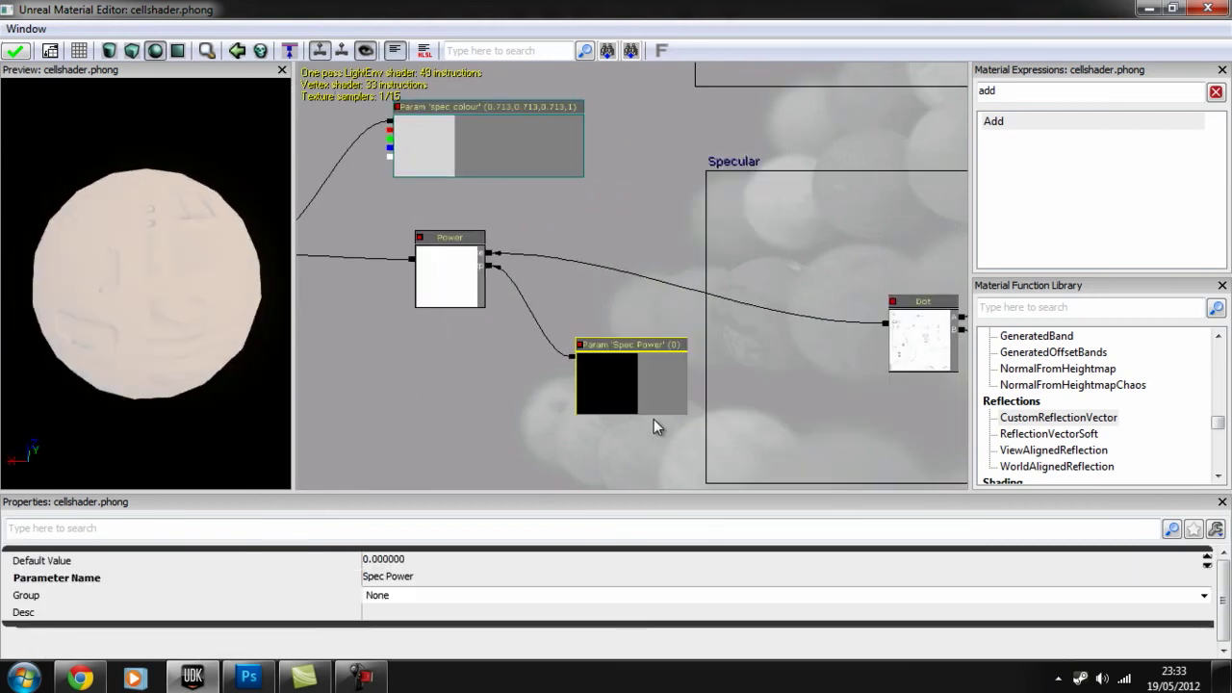
{"action": "left_click", "coordinate": [410, 559]}
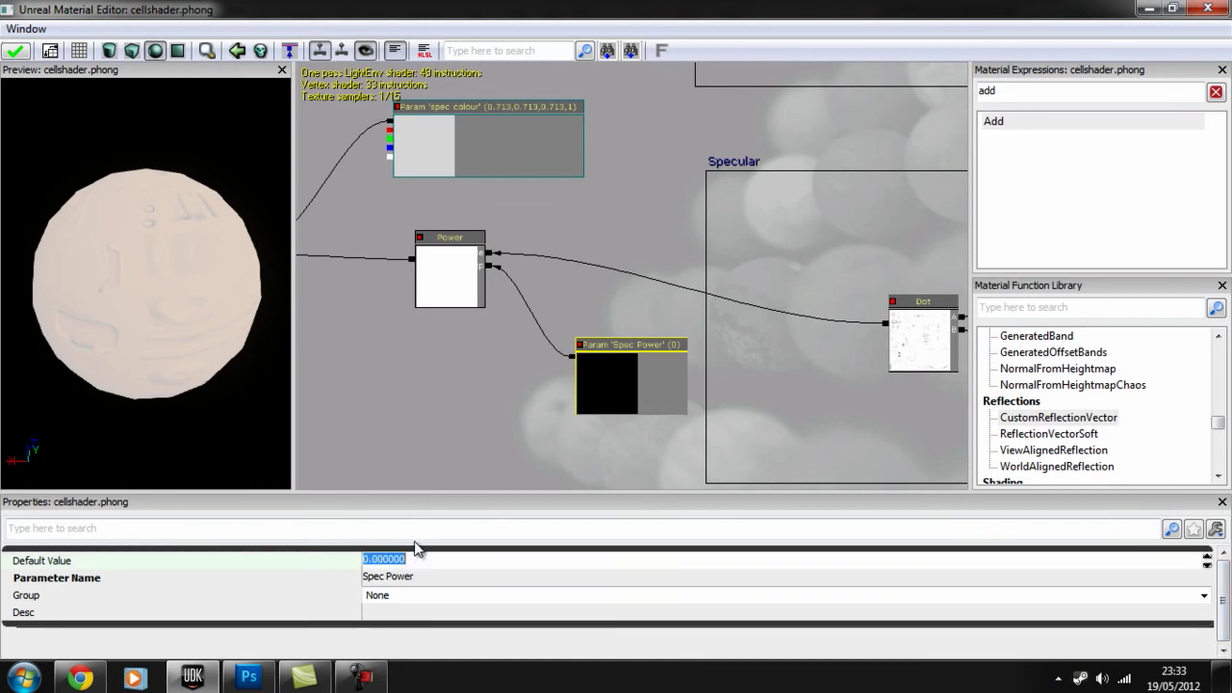
{"action": "type", "text": "20"}
{"action": "key", "text": "Return"}
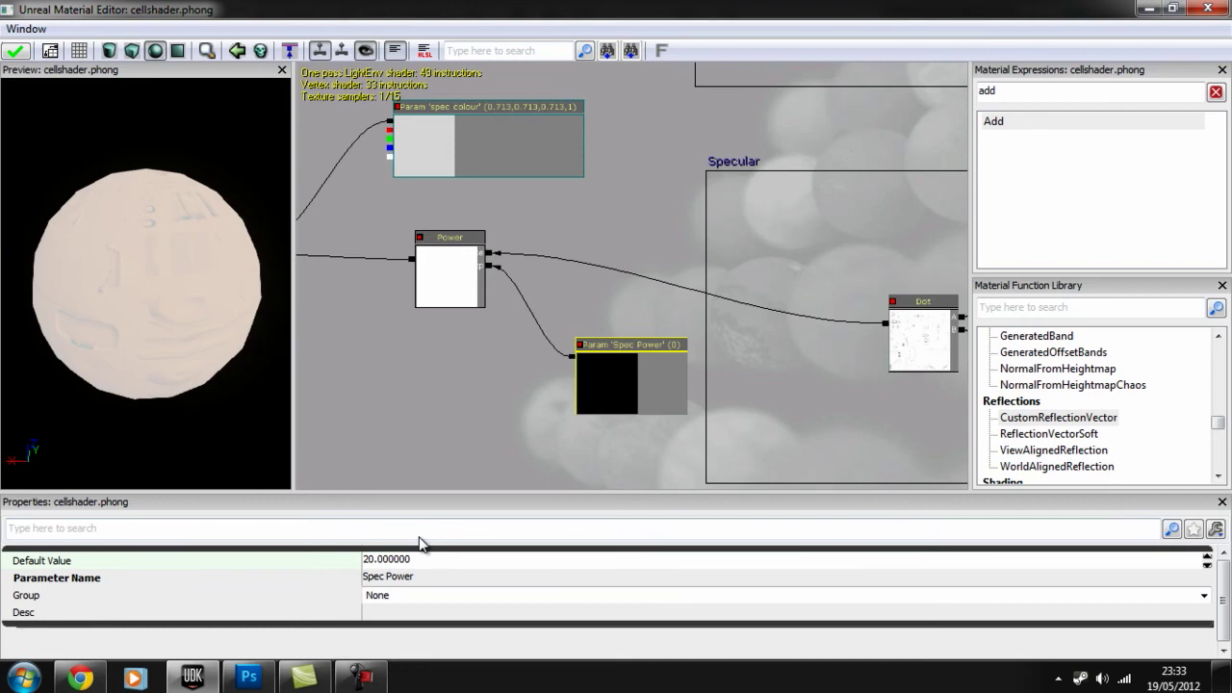
Check the shading on the preview sphere and the complete node network, and apply the material changes
{"action": "left_click_drag", "start_coordinate": [243, 317], "coordinate": [289, 336]}
{"action": "left_click_drag", "start_coordinate": [492, 383], "coordinate": [556, 403]}
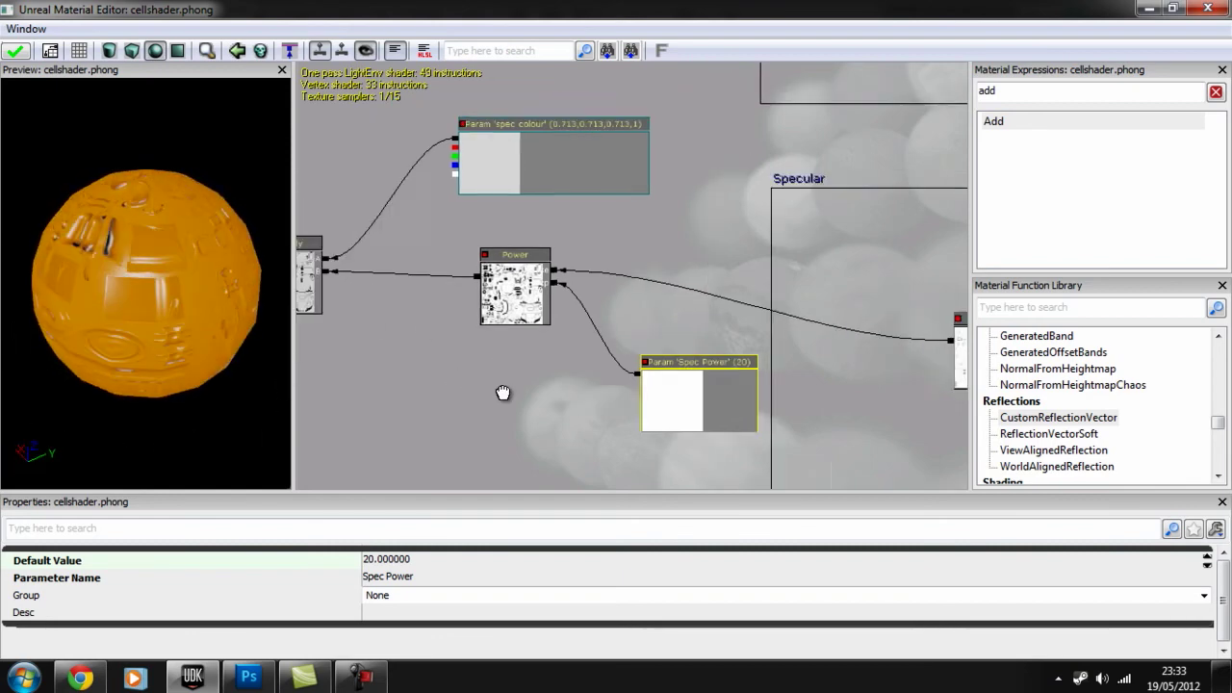
{"action": "scroll", "coordinate": [556, 404], "scroll_direction": "down", "scroll_amount": 4}
{"action": "scroll", "coordinate": [420, 199], "scroll_direction": "down", "scroll_amount": 3}
{"action": "left_click_drag", "start_coordinate": [420, 199], "coordinate": [482, 258]}
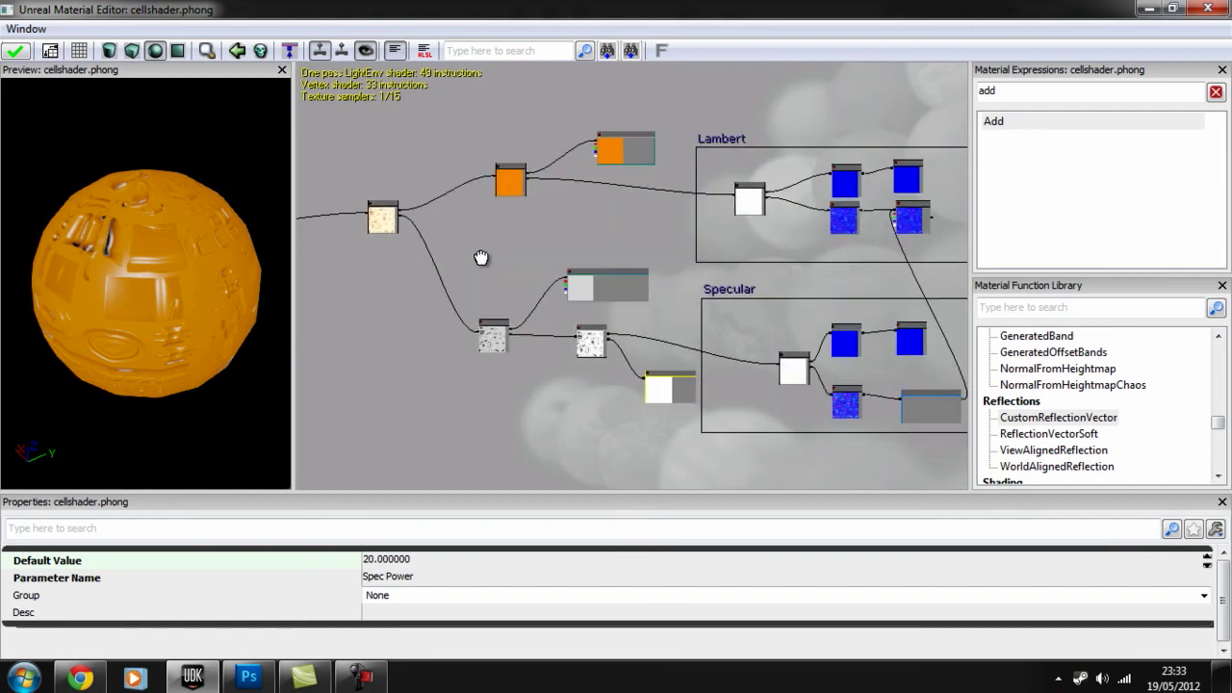
{"action": "left_click", "coordinate": [23, 53]}
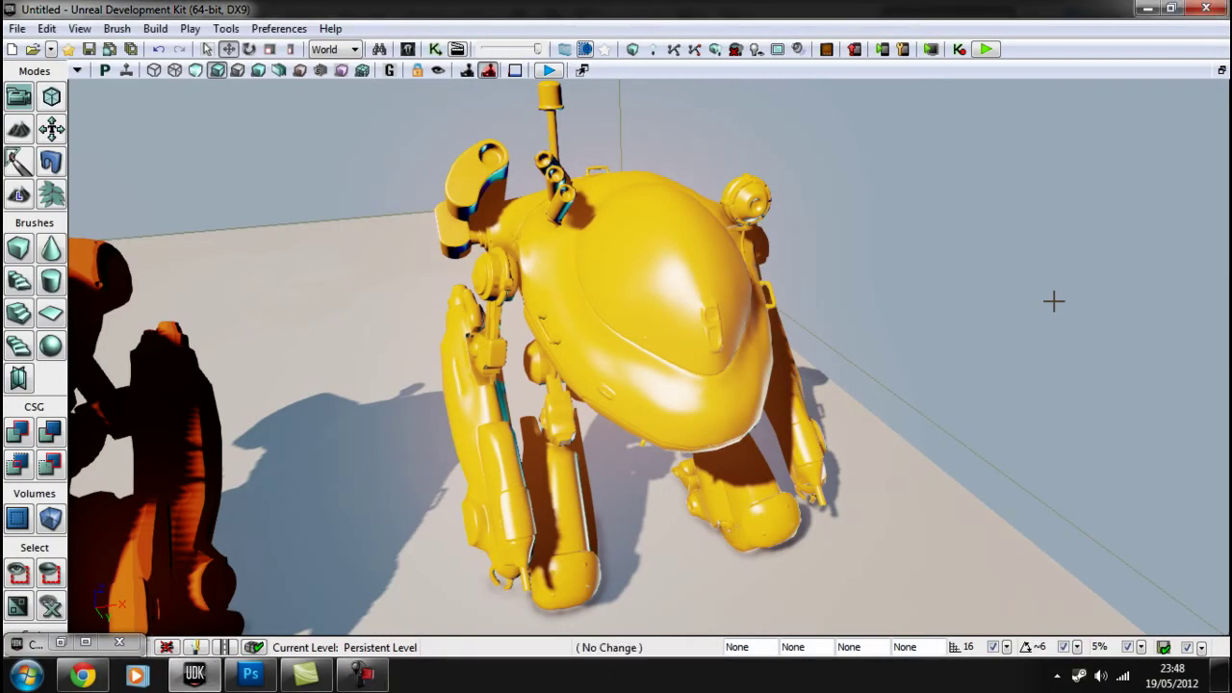
Examine the orange and yellow robot models in the level viewport and return to the phong material's Specular group
{"action": "key", "text": "d"}
{"action": "right_click_drag", "start_coordinate": [1054, 301], "coordinate": [1034, 336]}
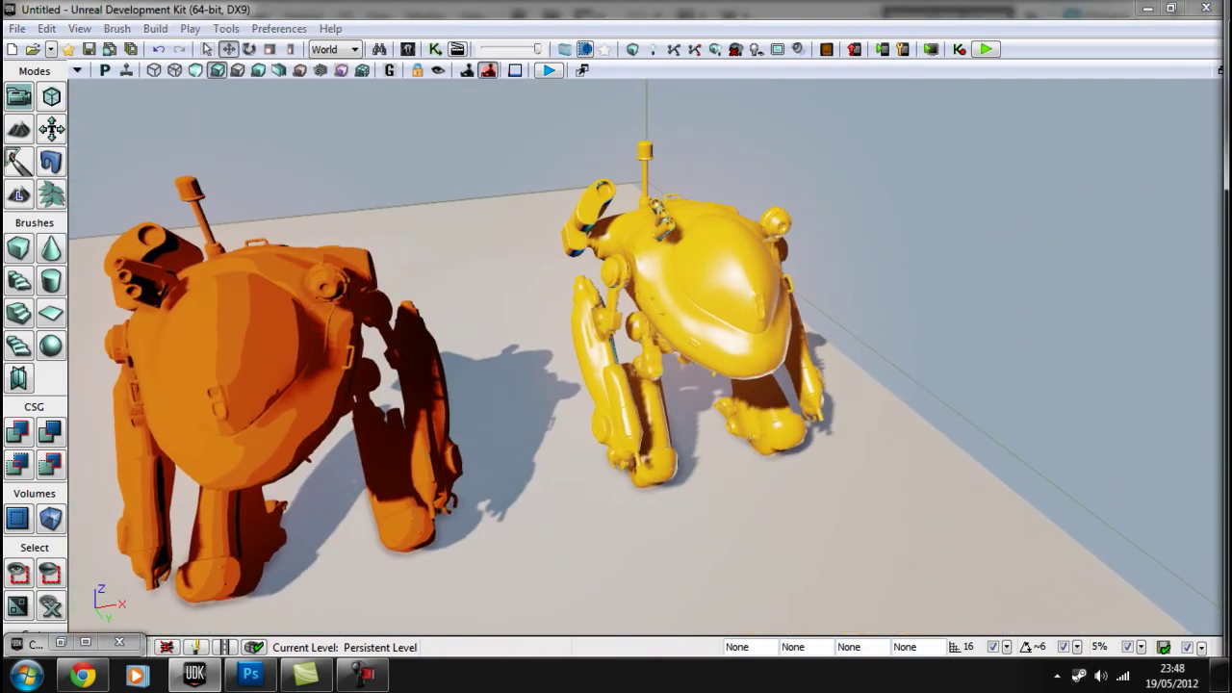
{"action": "left_click_drag", "start_coordinate": [1231, 33], "coordinate": [443, 1]}
{"action": "left_click_drag", "start_coordinate": [718, 290], "coordinate": [449, 220]}
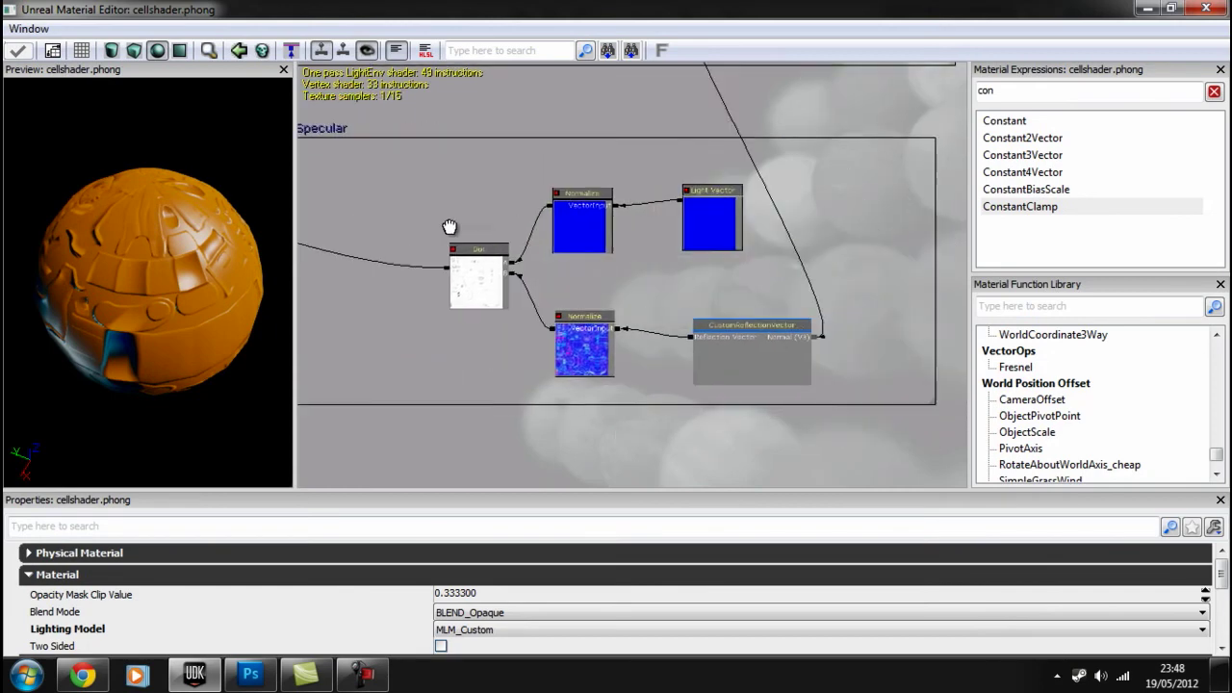
Examine the Specular group's Normalize and Dot nodes and the highlights on the preview sphere from several angles
{"action": "scroll", "coordinate": [565, 216], "scroll_direction": "up", "scroll_amount": 3}
{"action": "left_click", "coordinate": [568, 257]}
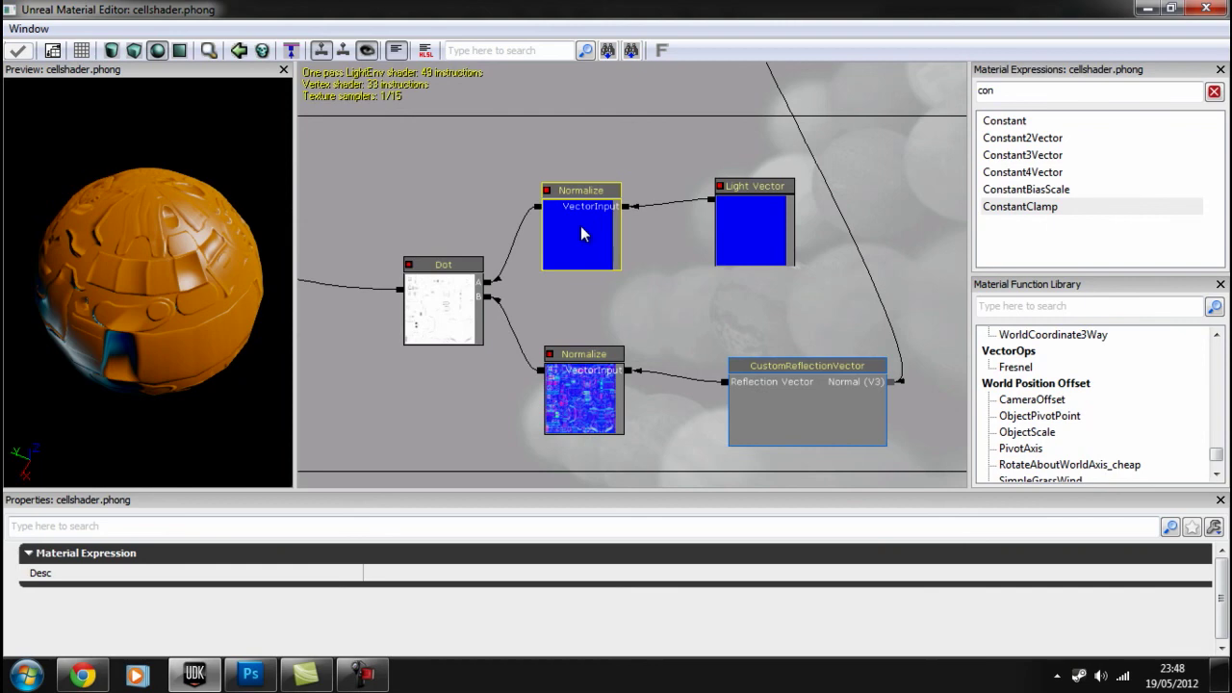
{"action": "left_click_drag", "start_coordinate": [426, 198], "coordinate": [633, 219]}
{"action": "left_click", "coordinate": [631, 211]}
{"action": "left_click_drag", "start_coordinate": [154, 231], "coordinate": [732, 253]}
{"action": "scroll", "coordinate": [435, 188], "scroll_direction": "down", "scroll_amount": 2}
{"action": "left_click_drag", "start_coordinate": [442, 243], "coordinate": [512, 245]}
{"action": "scroll", "coordinate": [543, 231], "scroll_direction": "down", "scroll_amount": 3}
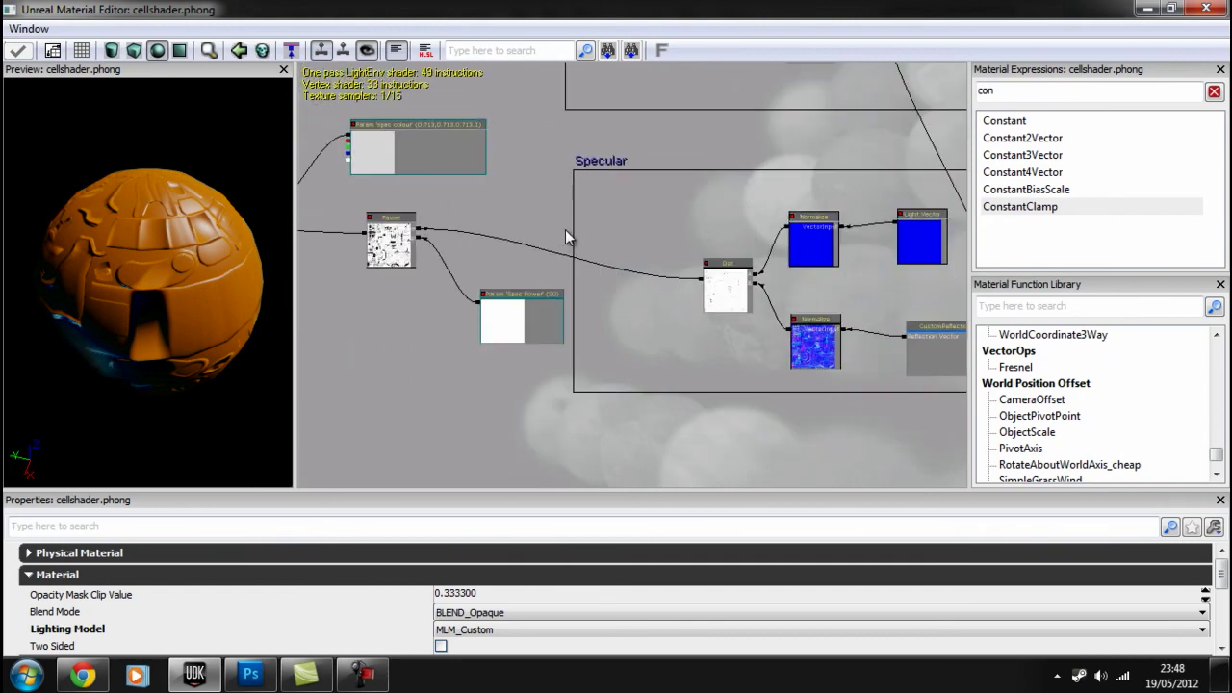
{"action": "left_click_drag", "start_coordinate": [677, 238], "coordinate": [608, 240]}
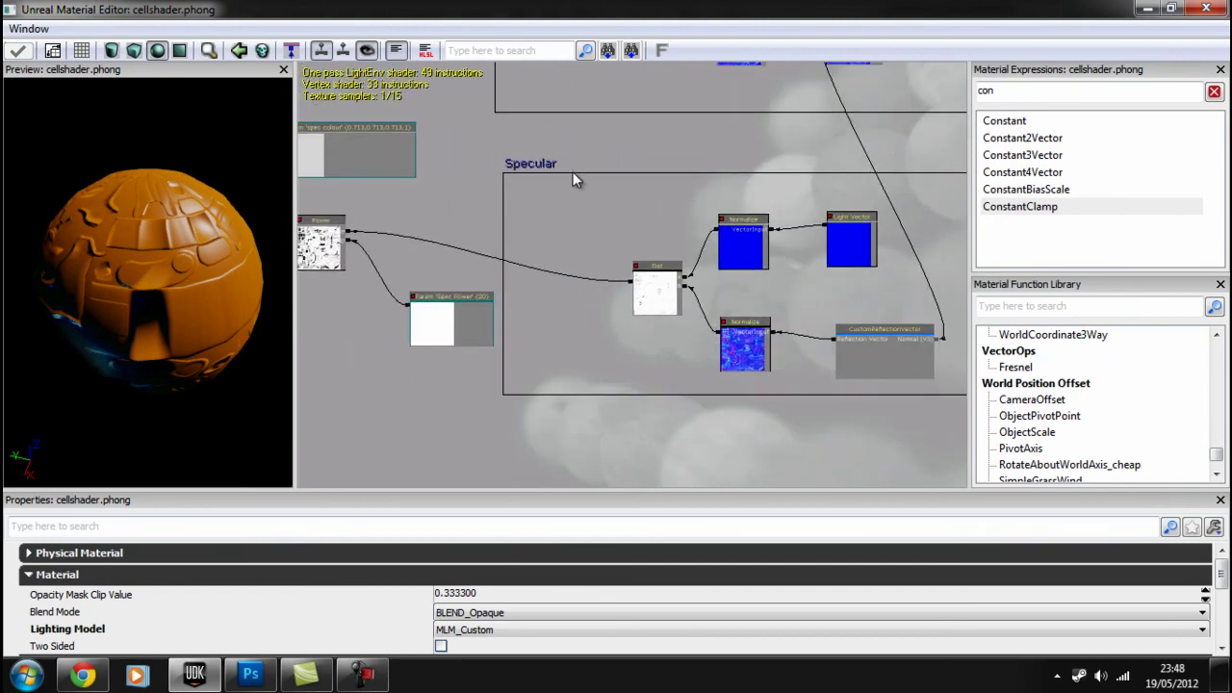
Disconnect the Specular group's Dot node from the Power node's Base input and insert a ConstantClamp node between them
{"action": "left_click_drag", "start_coordinate": [489, 237], "coordinate": [614, 247]}
{"action": "scroll", "coordinate": [471, 243], "scroll_direction": "up", "scroll_amount": 1}
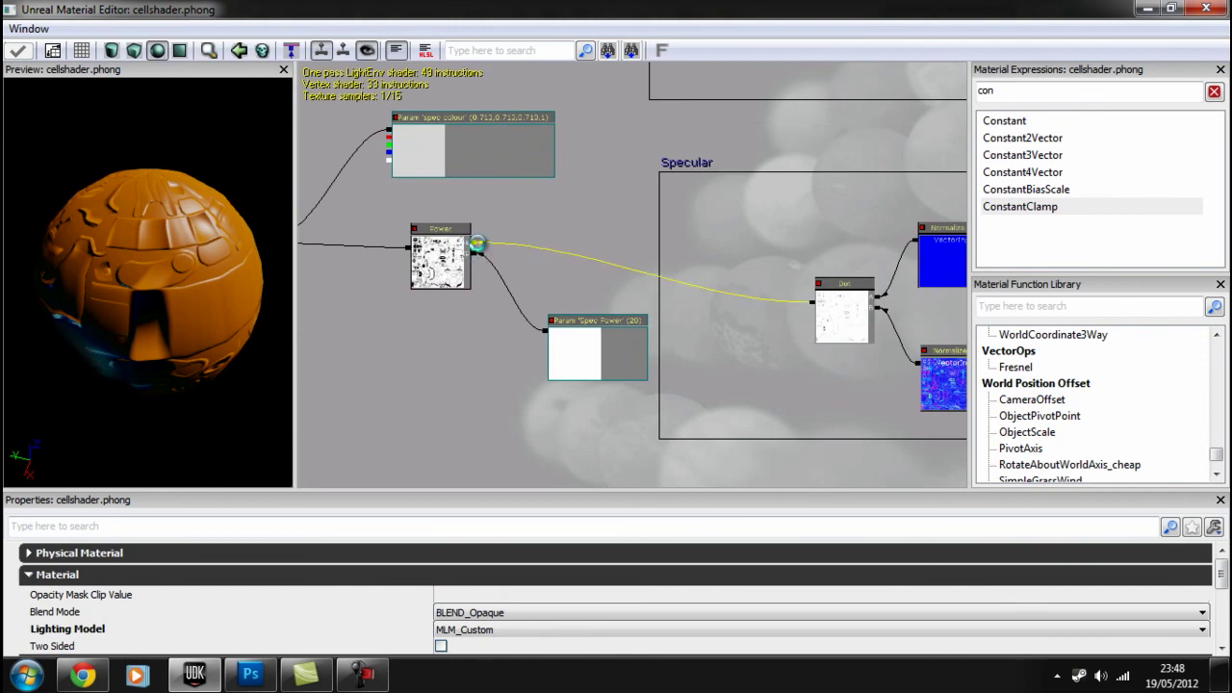
{"action": "left_click", "coordinate": [476, 244], "text": "alt"}
{"action": "left_click", "coordinate": [1047, 207]}
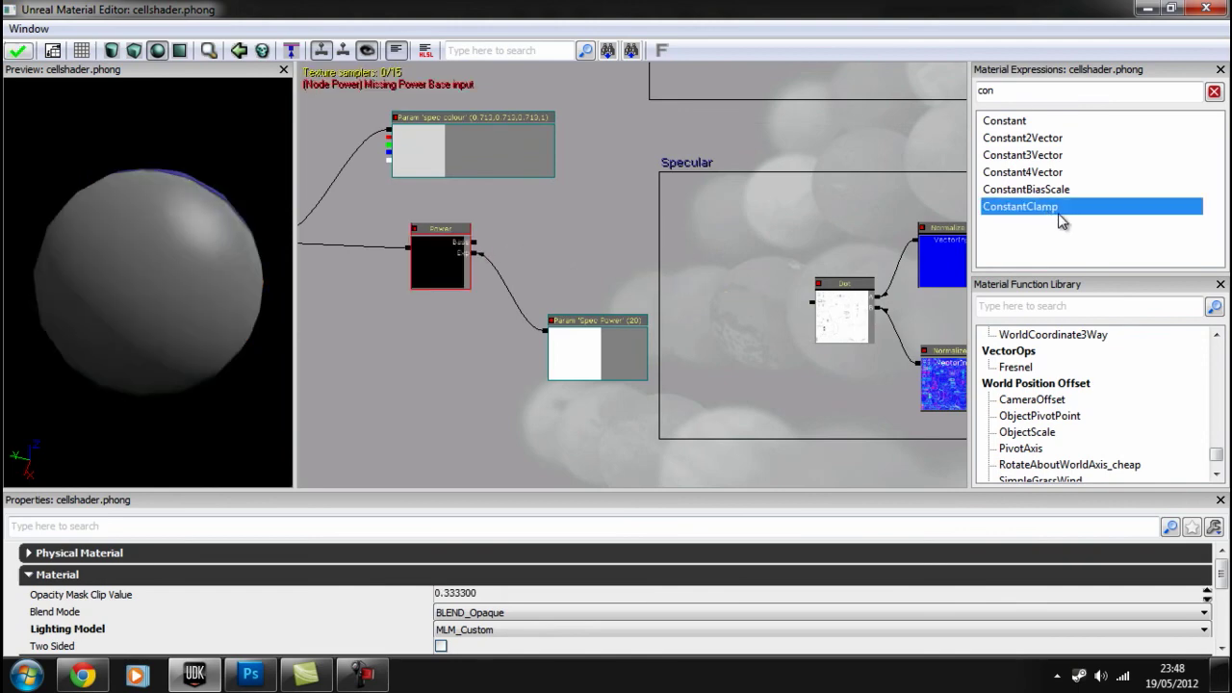
{"action": "left_click_drag", "start_coordinate": [704, 255], "coordinate": [707, 259]}
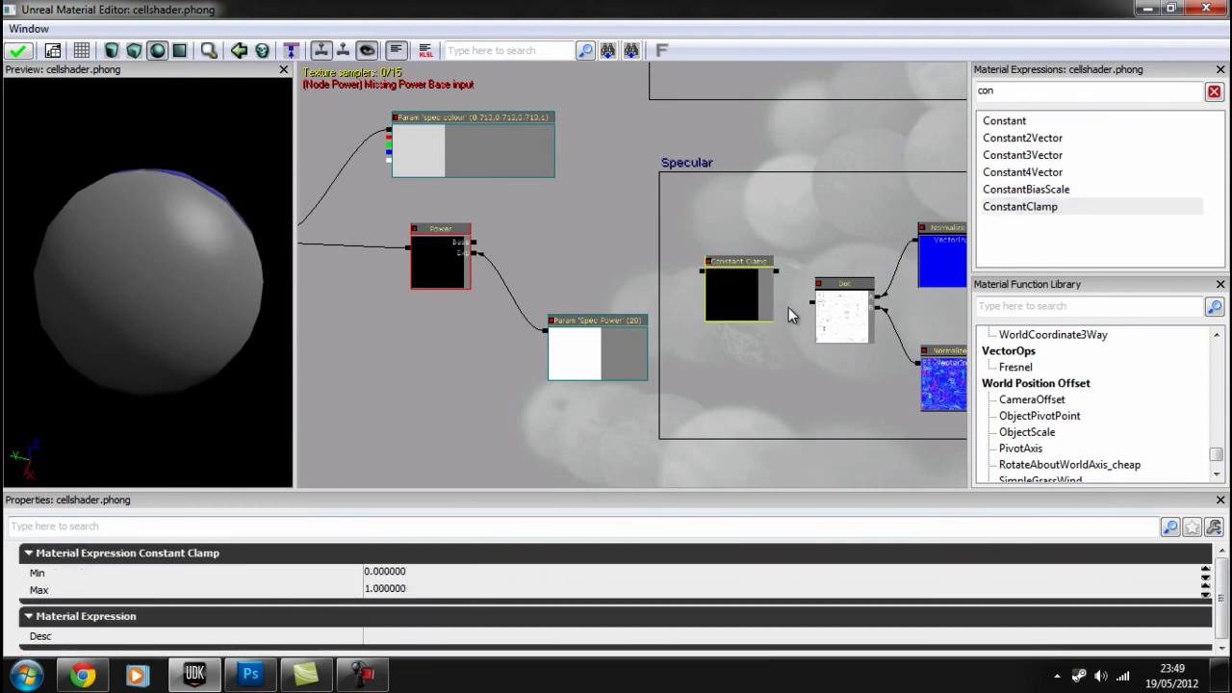
{"action": "left_click_drag", "start_coordinate": [812, 302], "coordinate": [776, 271]}
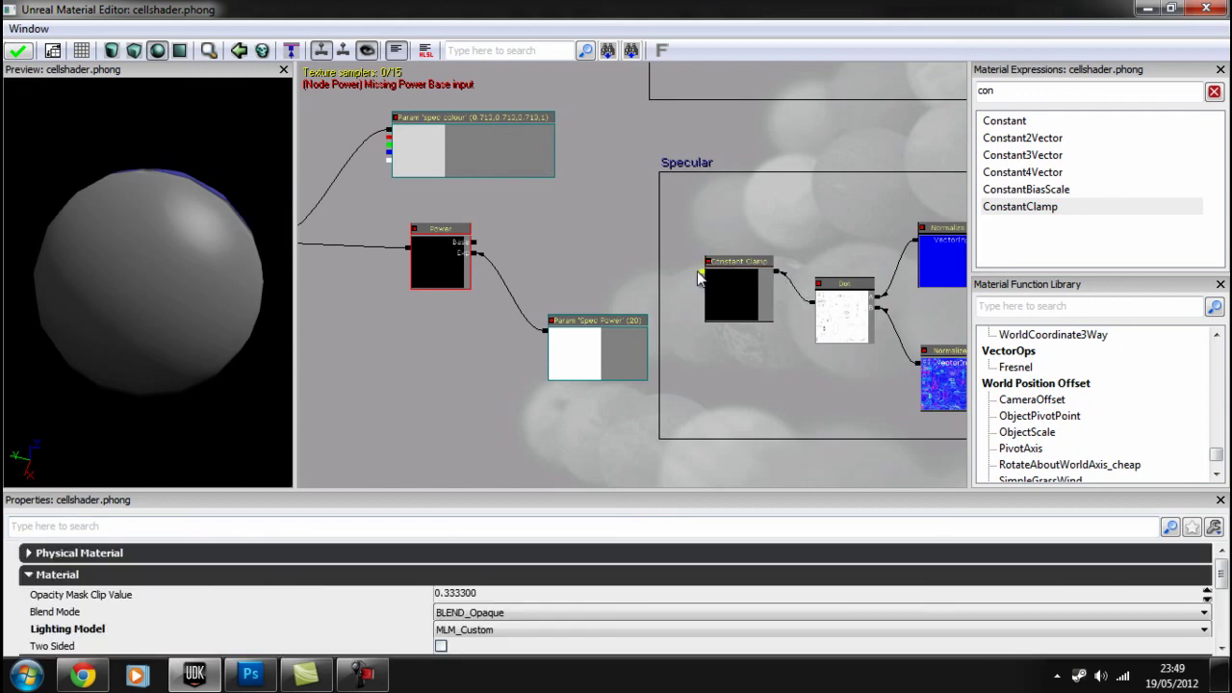
{"action": "left_click_drag", "start_coordinate": [702, 271], "coordinate": [476, 247]}
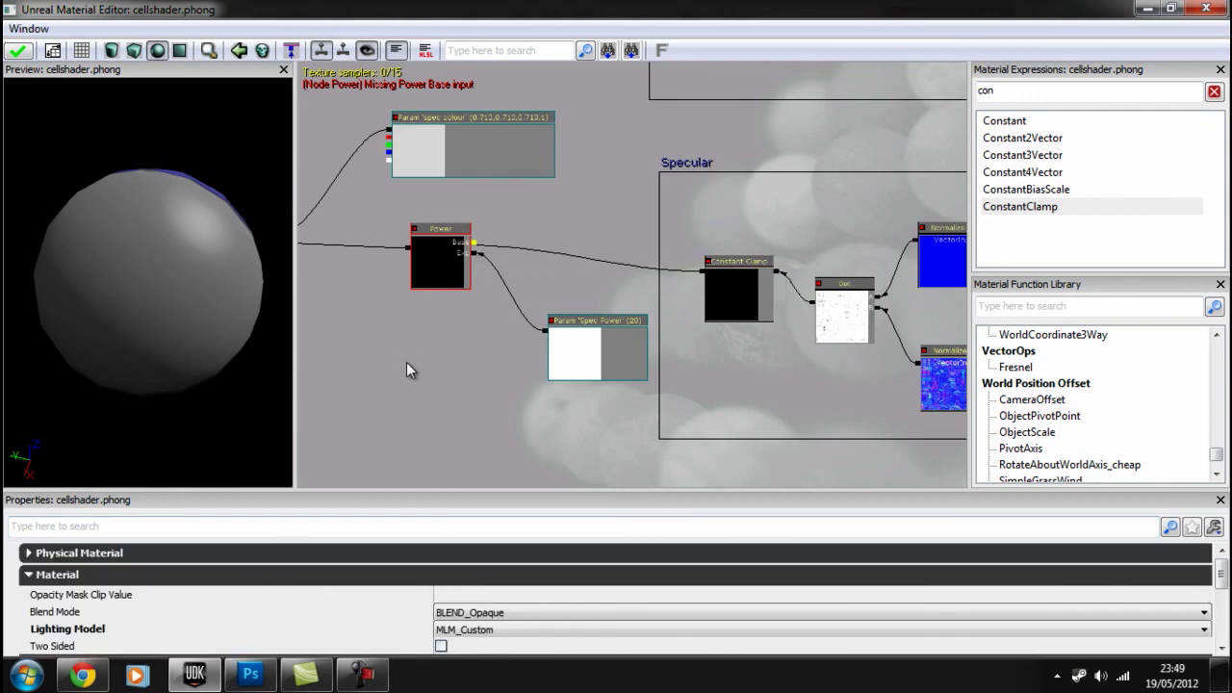
Apply the phong material changes with the editor moved aside and examine the yellow robot in the level viewport
{"action": "left_click_drag", "start_coordinate": [283, 10], "coordinate": [804, 98]}
{"action": "left_click", "coordinate": [767, 142]}
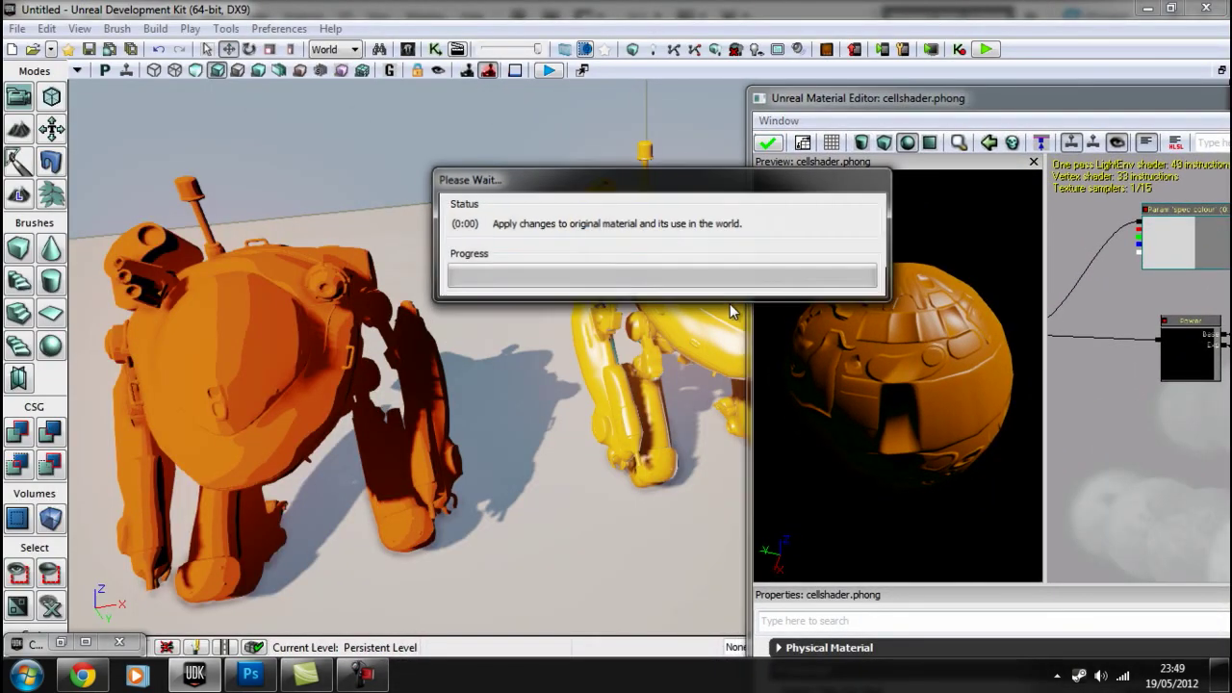
{"action": "left_click_drag", "start_coordinate": [861, 102], "coordinate": [1079, 67]}
{"action": "key", "text": "w"}
{"action": "right_click_drag", "start_coordinate": [789, 350], "coordinate": [1027, 364]}
{"action": "key", "text": "d"}
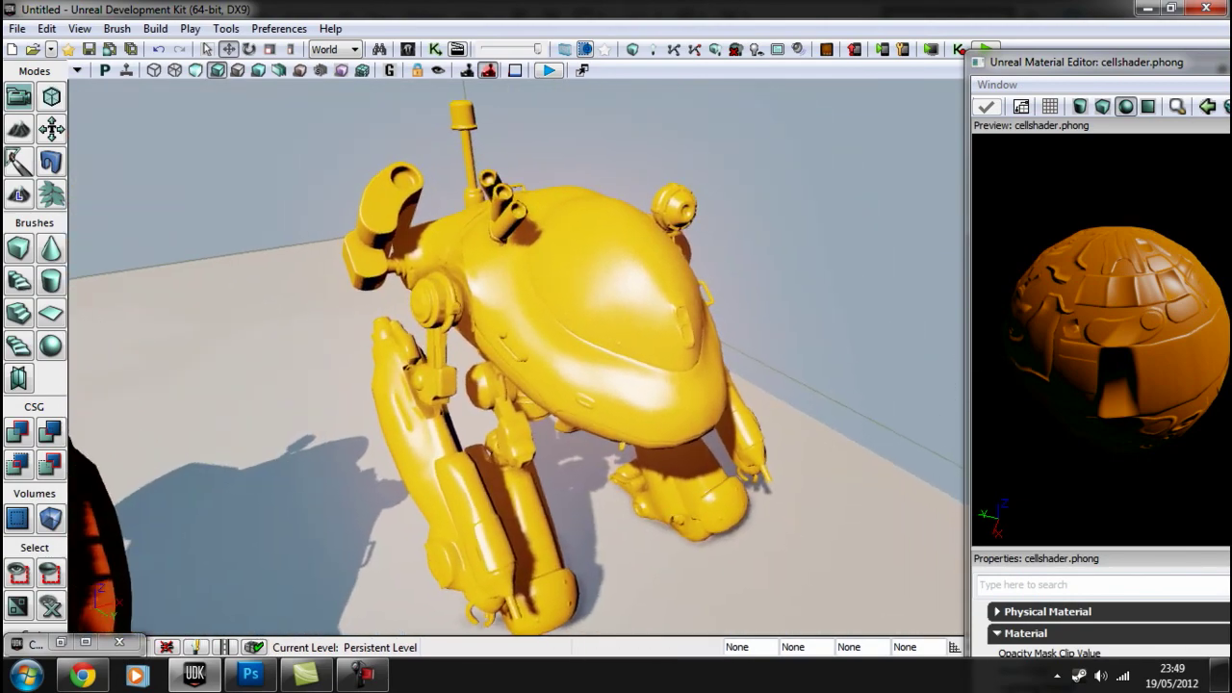
{"action": "right_click_drag", "start_coordinate": [1091, 324], "coordinate": [919, 384]}
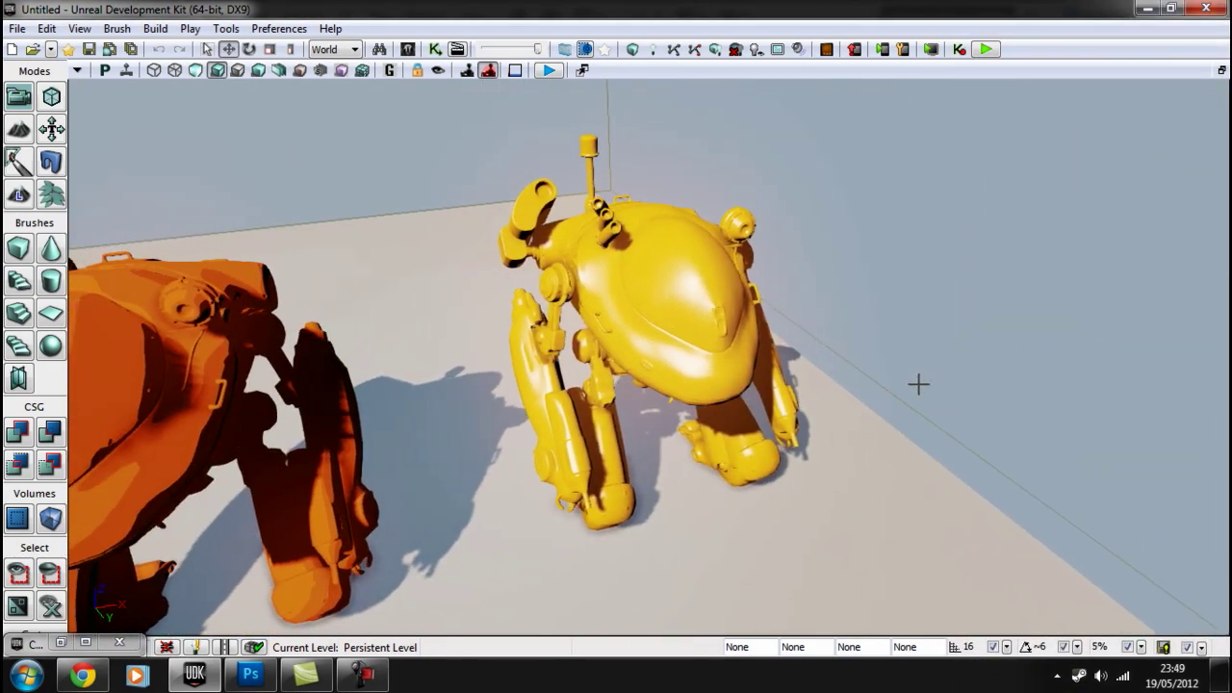